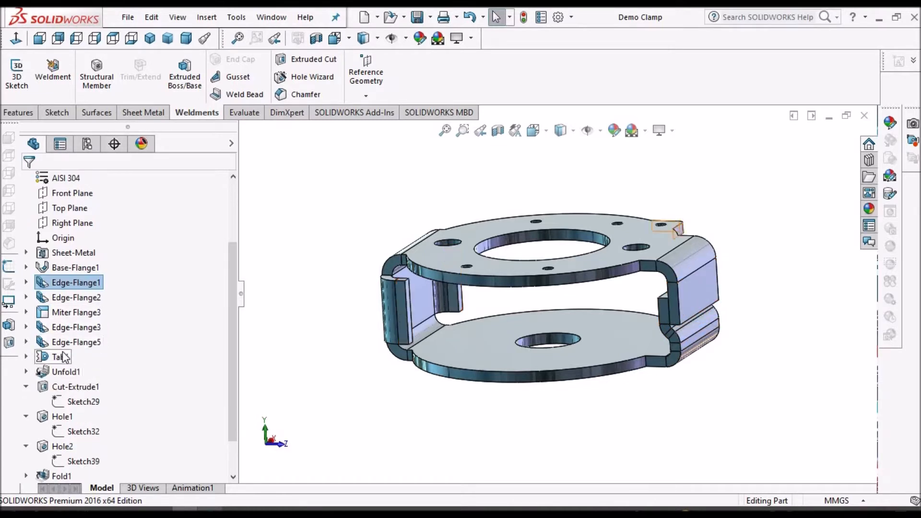
Step: Review the Demo Clamp's feature history with Cut-Extrude1, Hole1 and Hole2 collapsed, and inspect the finished model
left_click(26, 387)
scroll(47, 383, "down", 1)
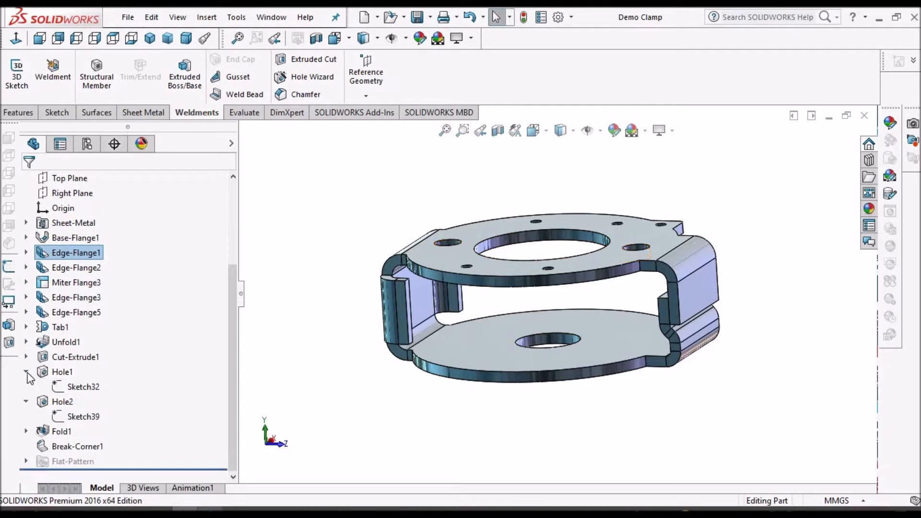
left_click(28, 403)
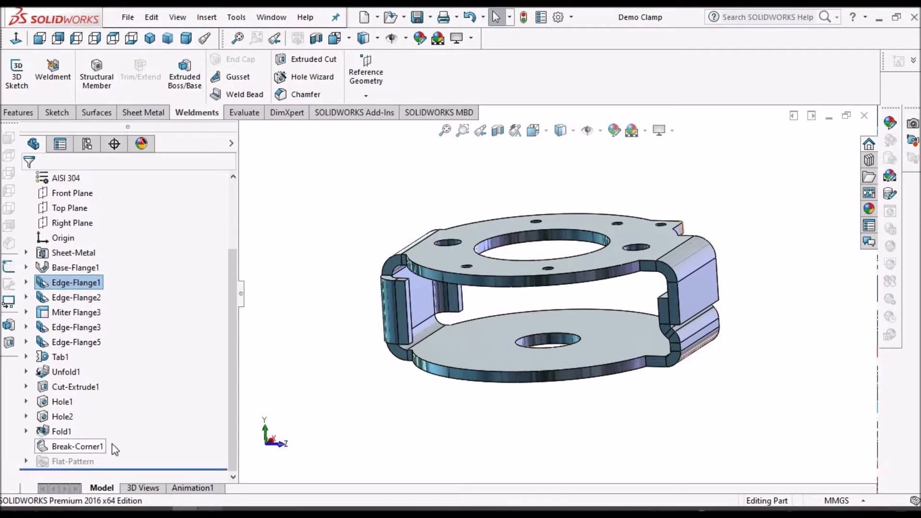
middle_click_drag(619, 207, 661, 243)
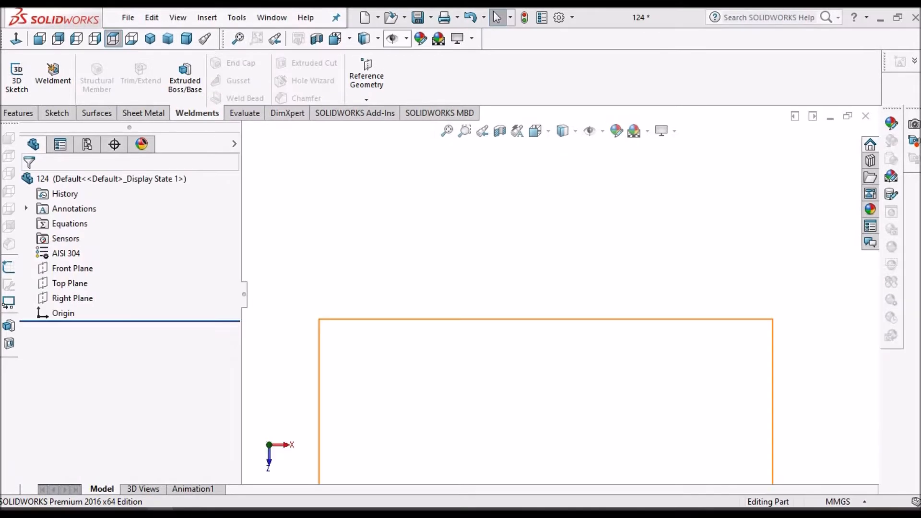
Step: Start a new sketch on the Front Plane of part 124
left_click(77, 269)
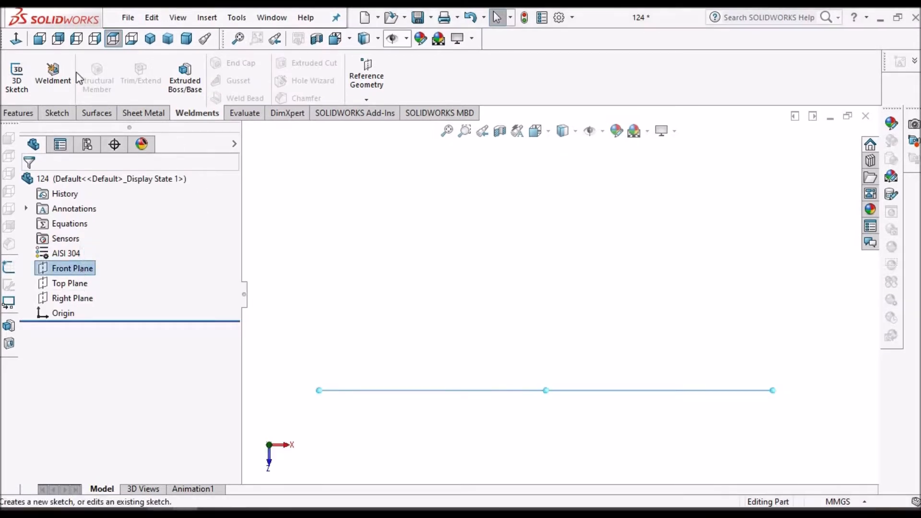
left_click(186, 39)
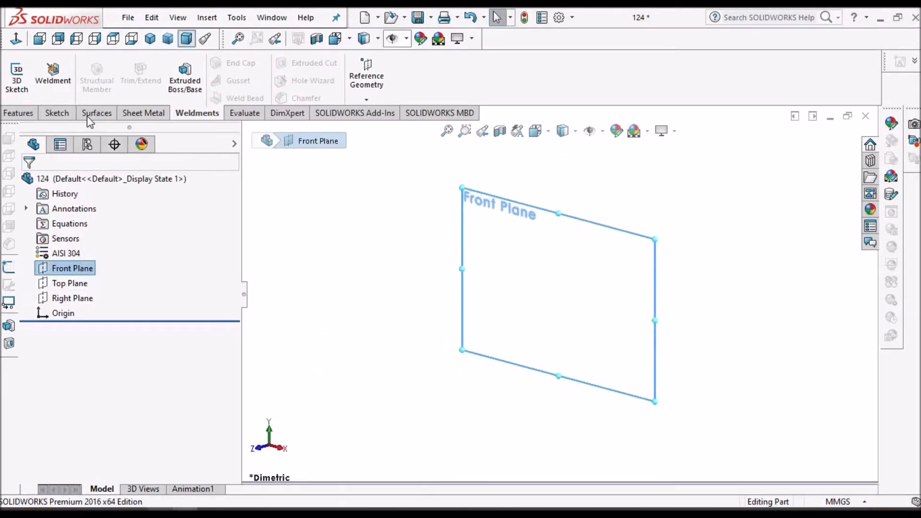
left_click(43, 109)
left_click(17, 72)
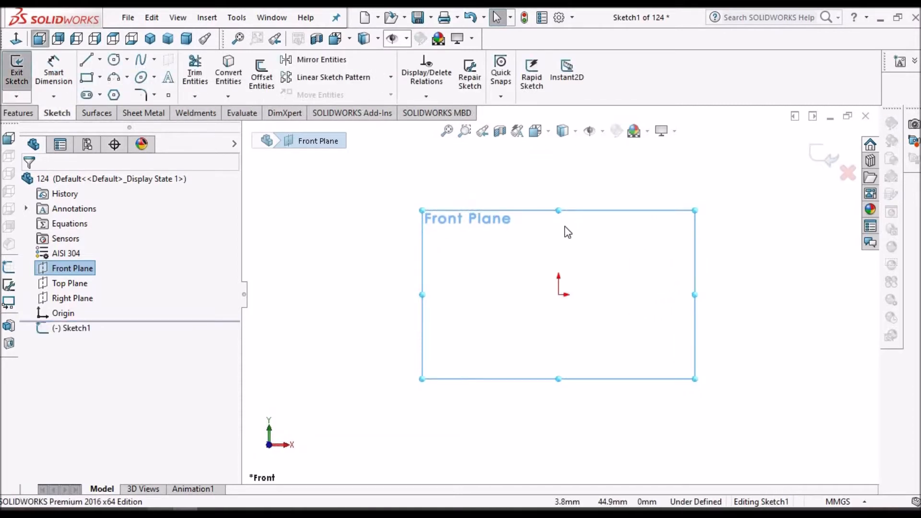
Step: Sketch a center rectangle about 65 mm wide and 62 mm high, centred on the origin
left_click(87, 79)
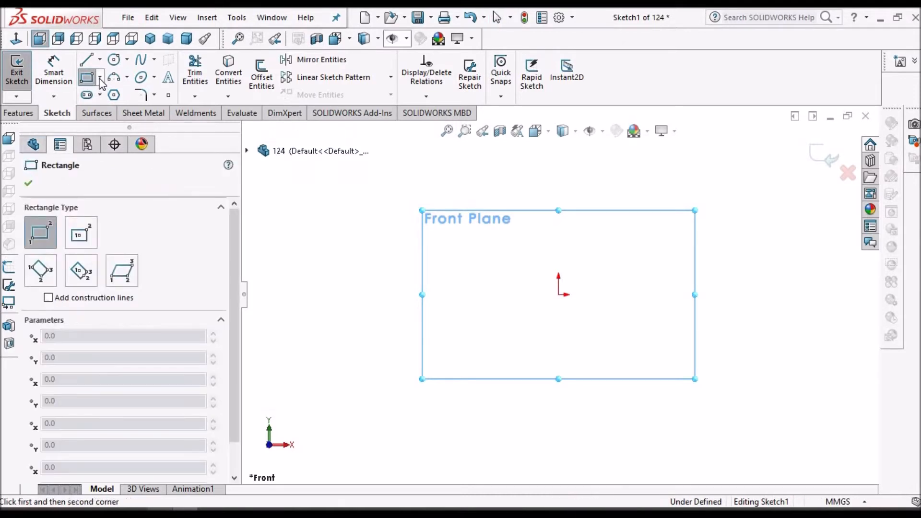
left_click(100, 78)
left_click(130, 111)
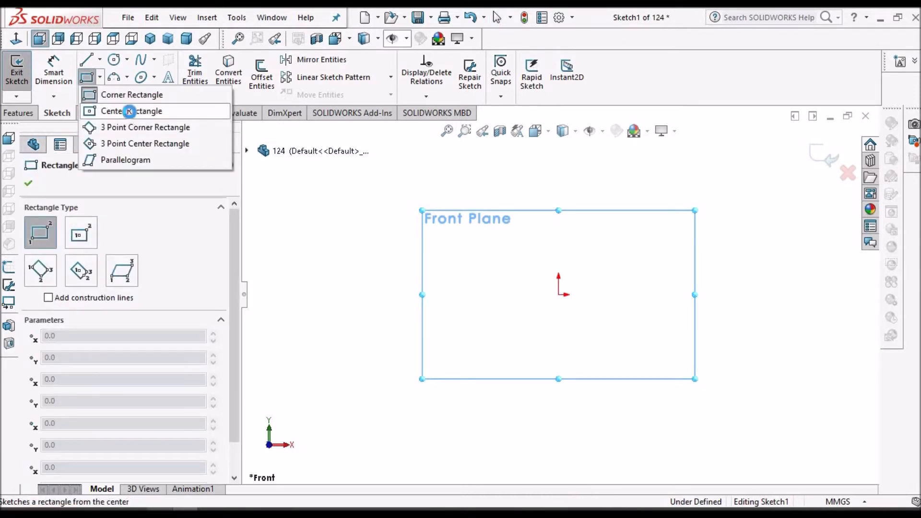
left_click(559, 294)
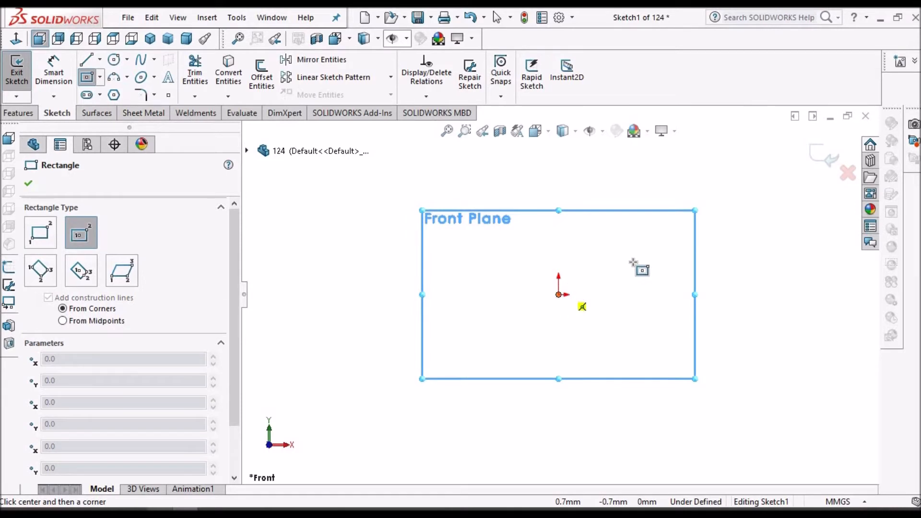
left_click(608, 247)
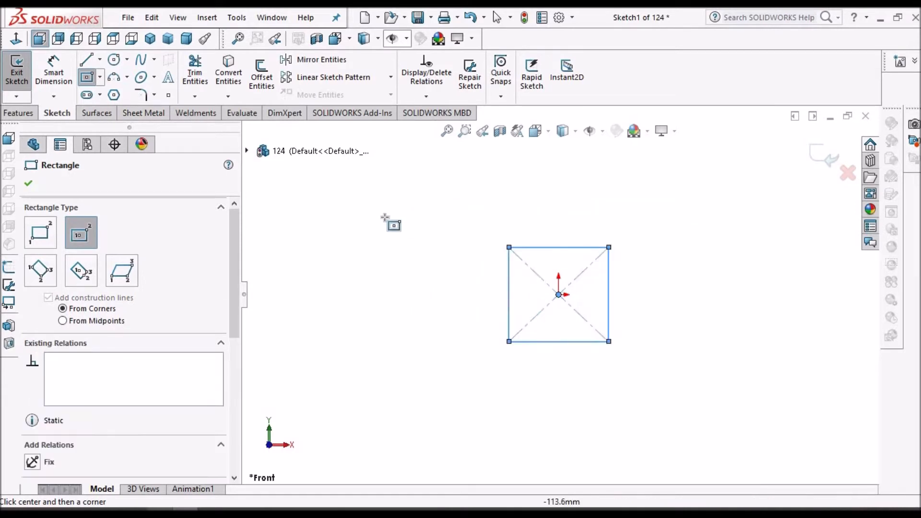
right_click(385, 217)
left_click(434, 228)
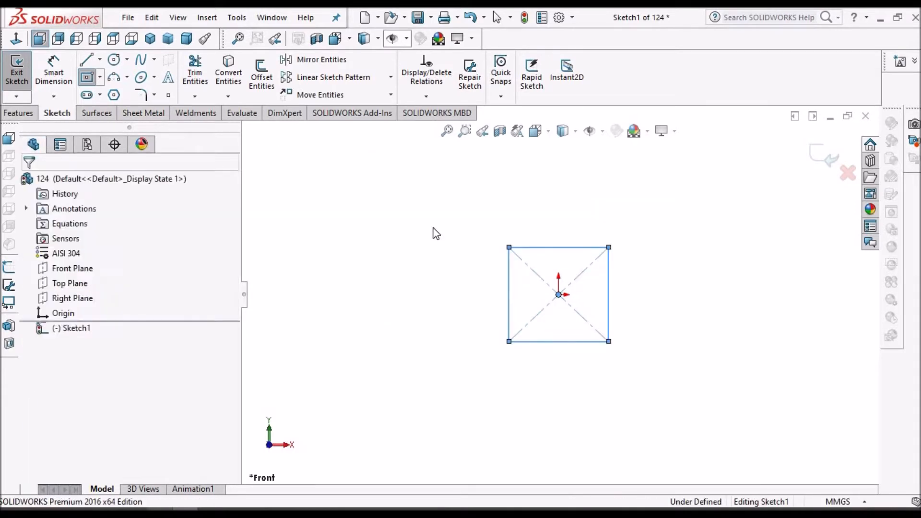
Step: Apply an Equal relation between one vertical and one horizontal side of the rectangle
left_click(609, 284)
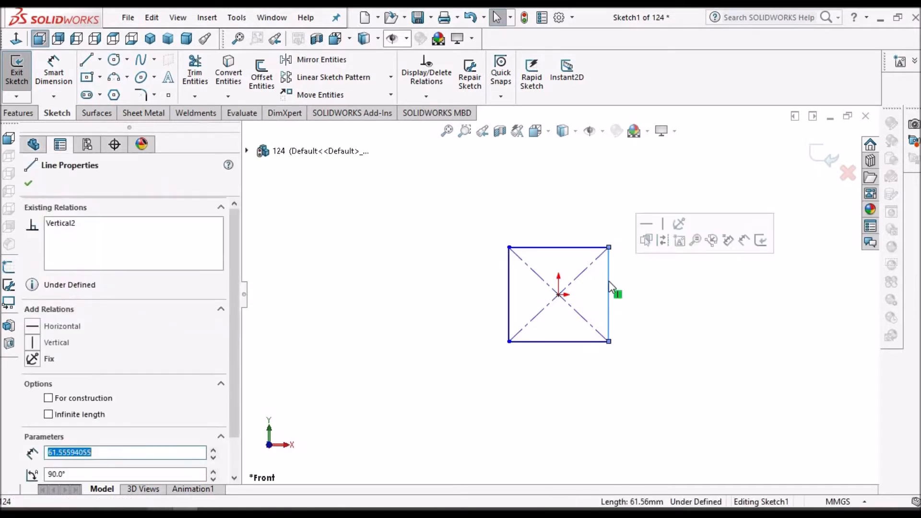
left_click(570, 343)
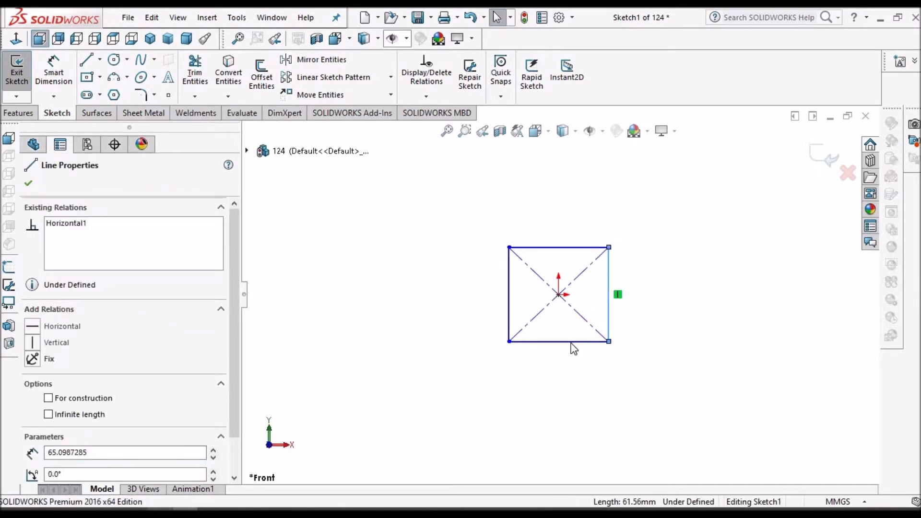
left_click(571, 342, "ctrl")
left_click(37, 454)
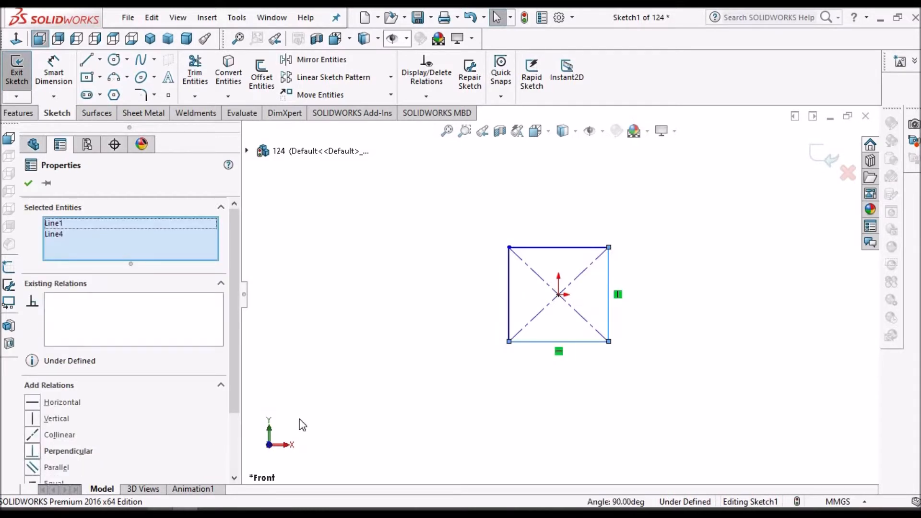
scroll(235, 437, "down", 2)
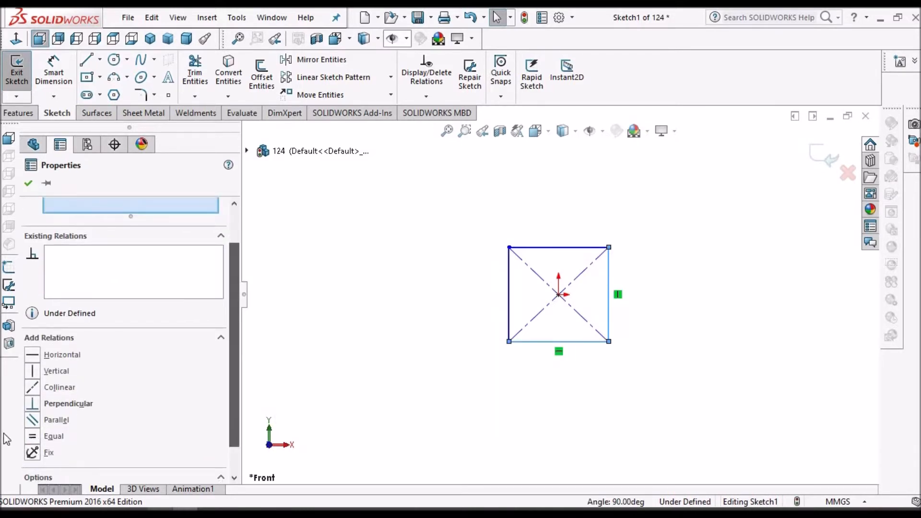
left_click(32, 436)
left_click(28, 183)
Step: Dimension the square's vertical side at 20 mm
left_click(55, 71)
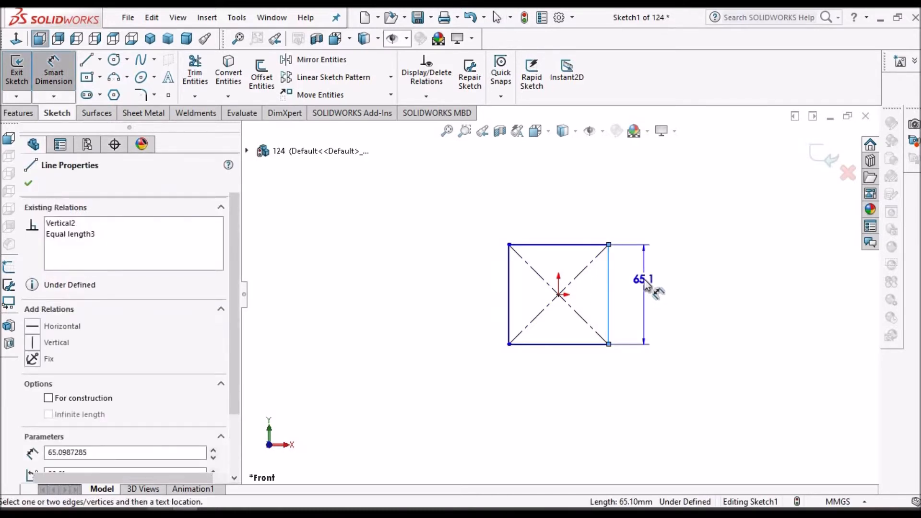
left_click(644, 279)
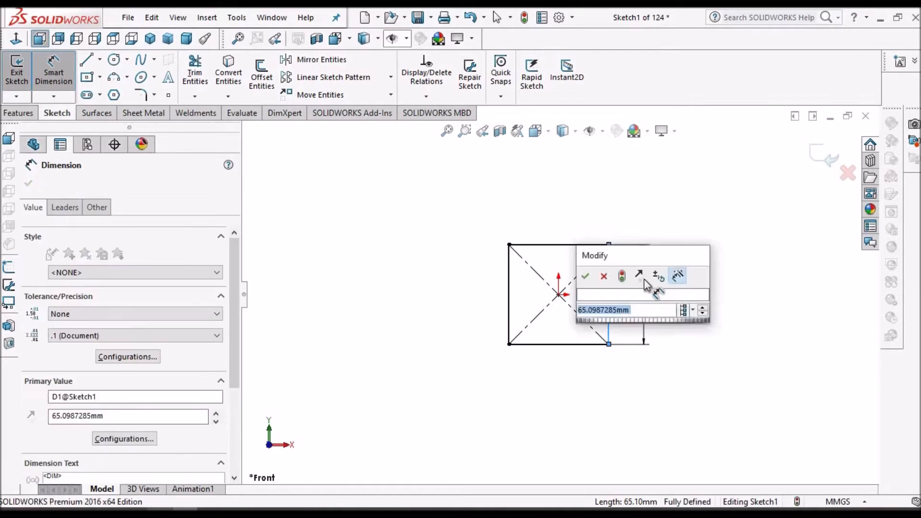
type("20")
key("Return")
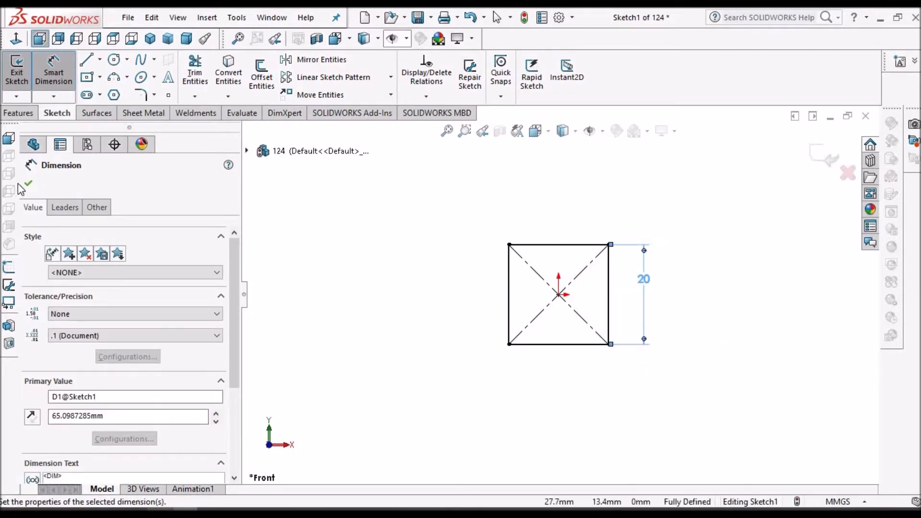
key("Escape")
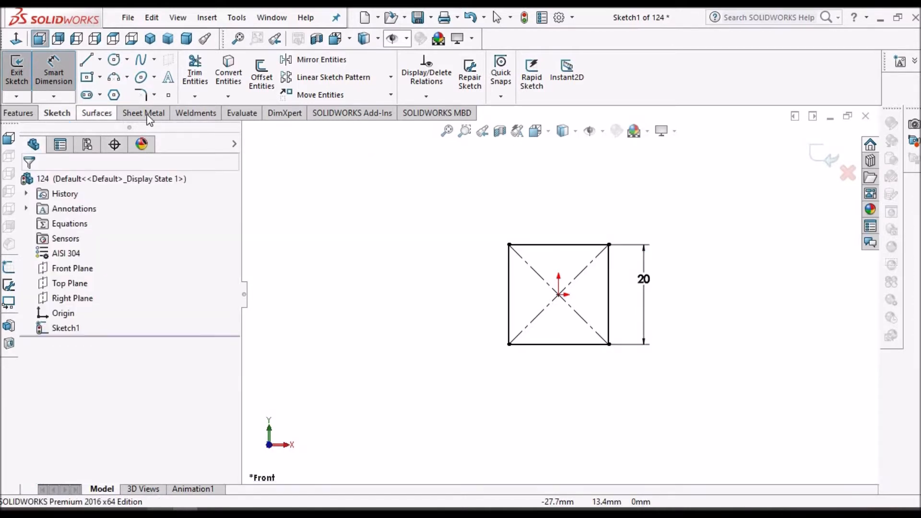
Step: Create a 2 mm thick sheet metal base flange from the square, with a K-Factor of 0.4 and Tear relief
left_click(147, 114)
left_click(23, 66)
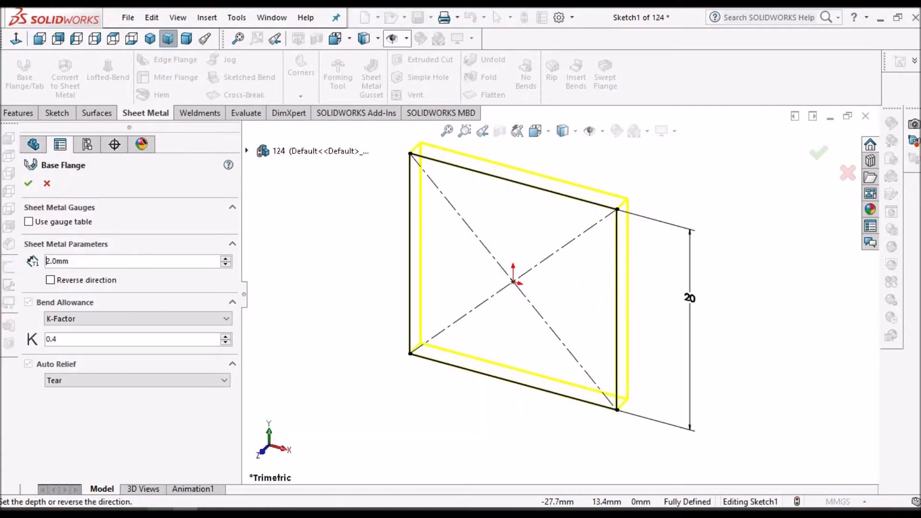
left_click(28, 186)
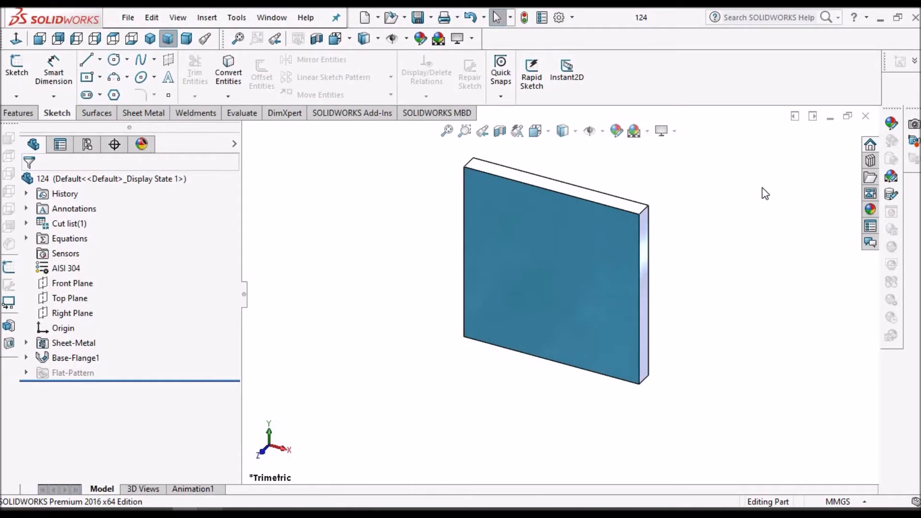
Step: Add a 35 mm edge flange at 90° along the plate's upper front edge with Material Inside position, and save the part
left_click(140, 115)
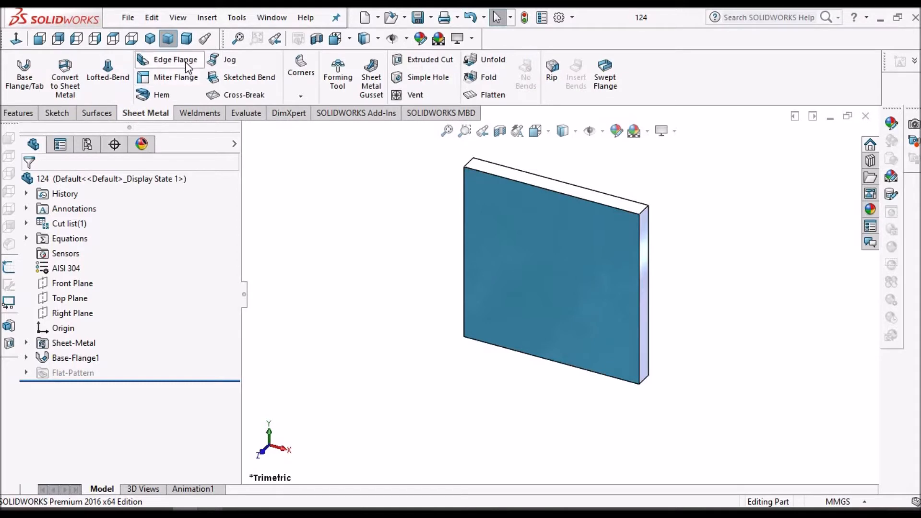
left_click(186, 64)
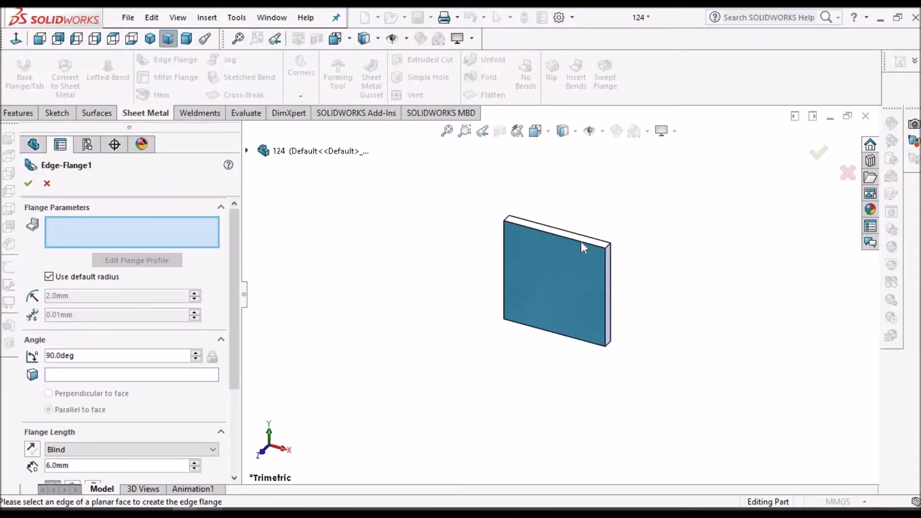
left_click(581, 243)
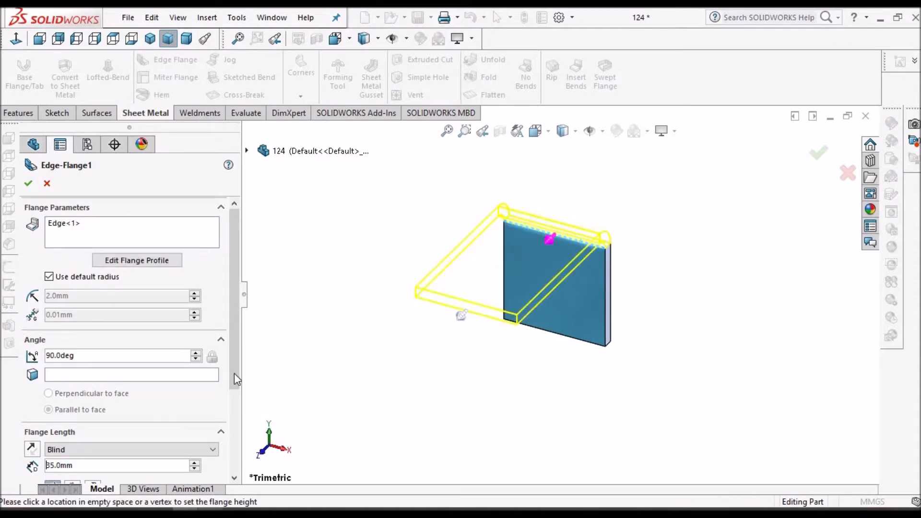
scroll(128, 431, "down", 3)
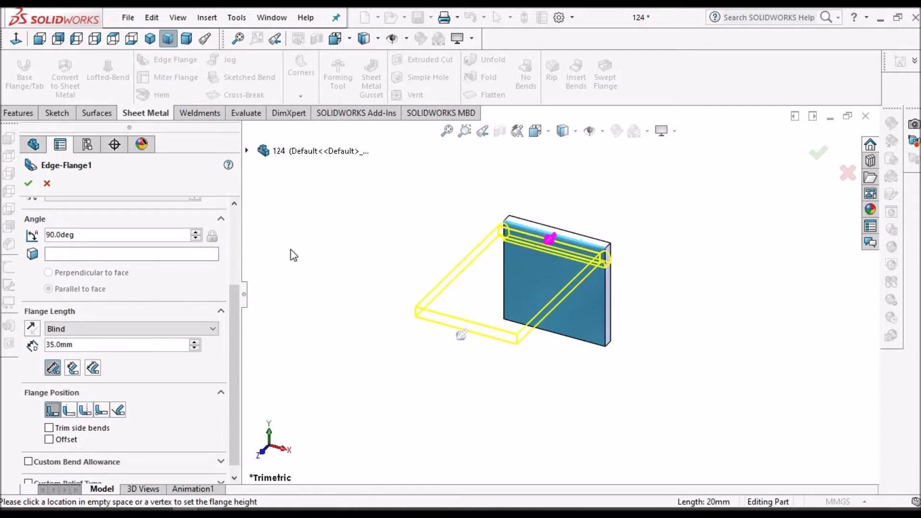
left_click(28, 183)
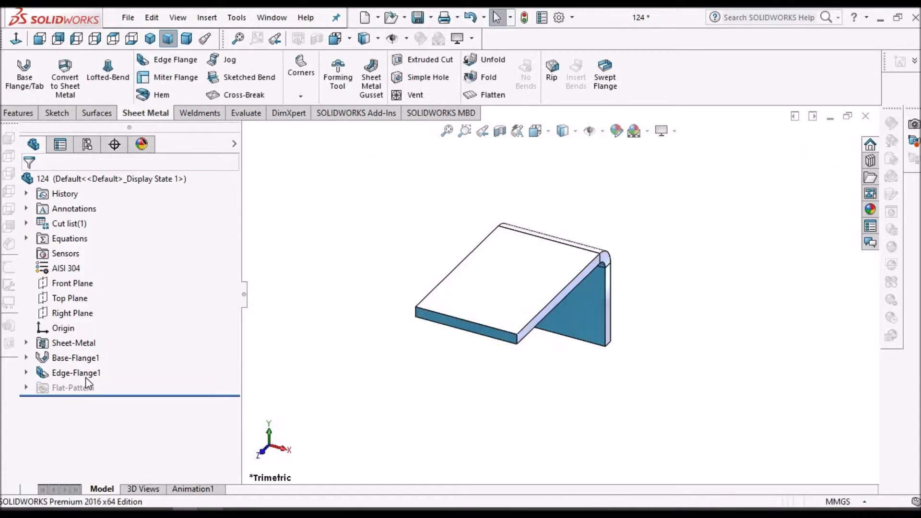
left_click(417, 18)
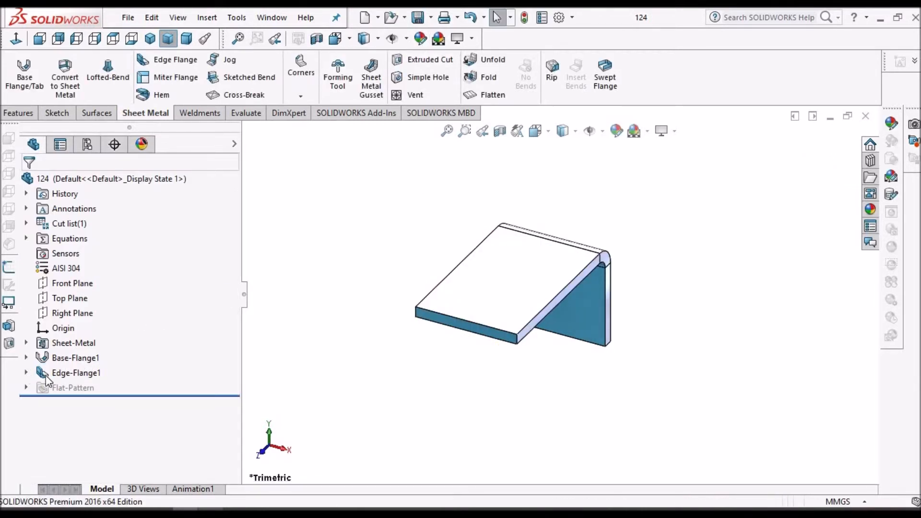
Step: Open the edge flange's profile sketch for editing, viewed normal to its plane
left_click(25, 373)
right_click(91, 388)
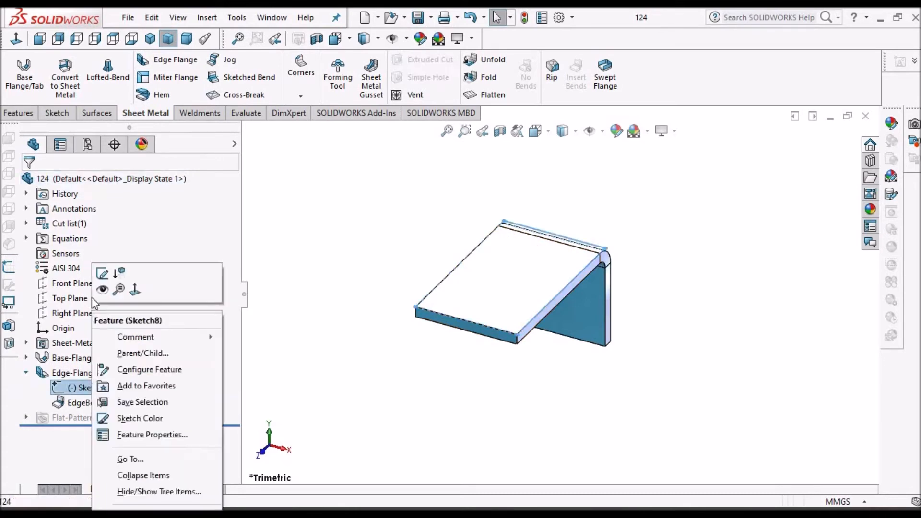
left_click(104, 273)
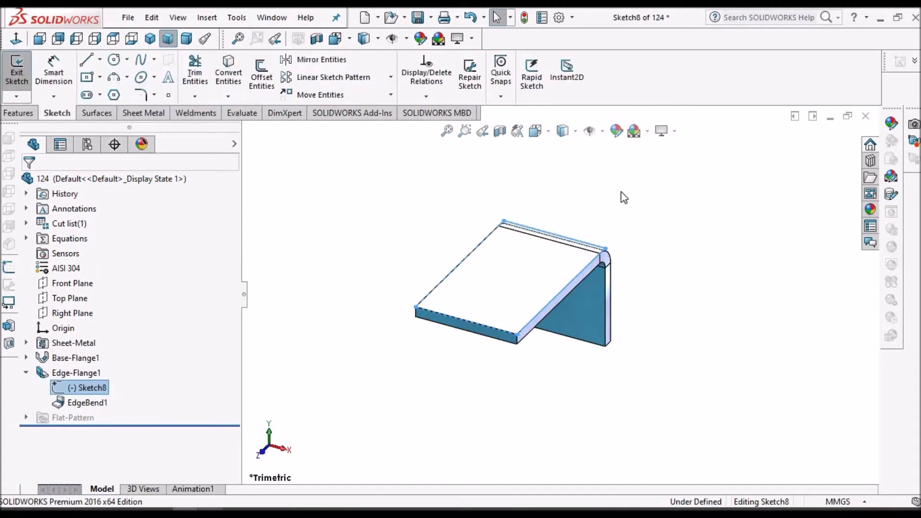
left_click(16, 39)
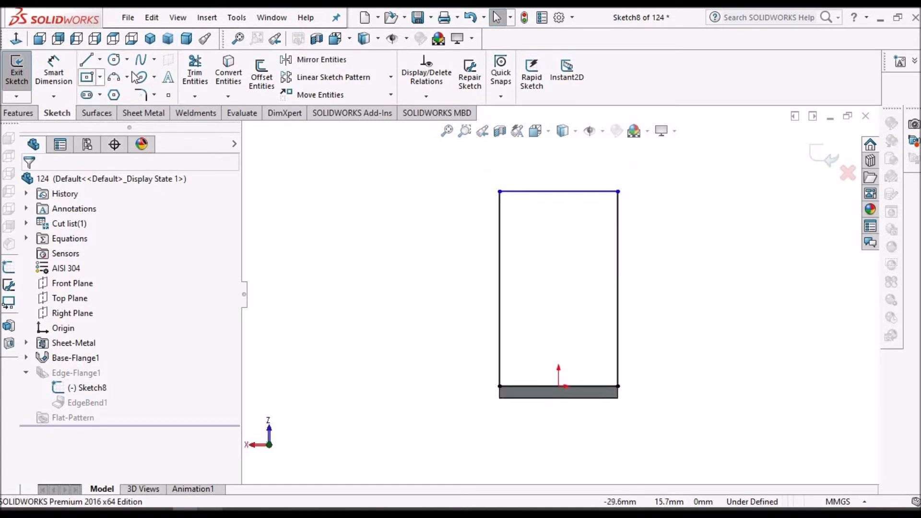
Step: Sketch a circle of about 15.4 mm radius on the flange profile's centreline and move its centre to about 23.6 mm above the origin
left_click(114, 60)
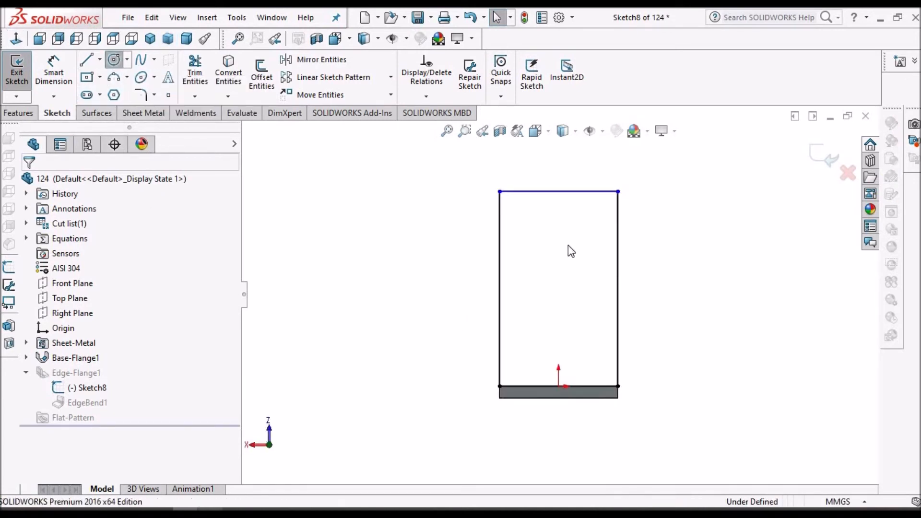
left_click(558, 301)
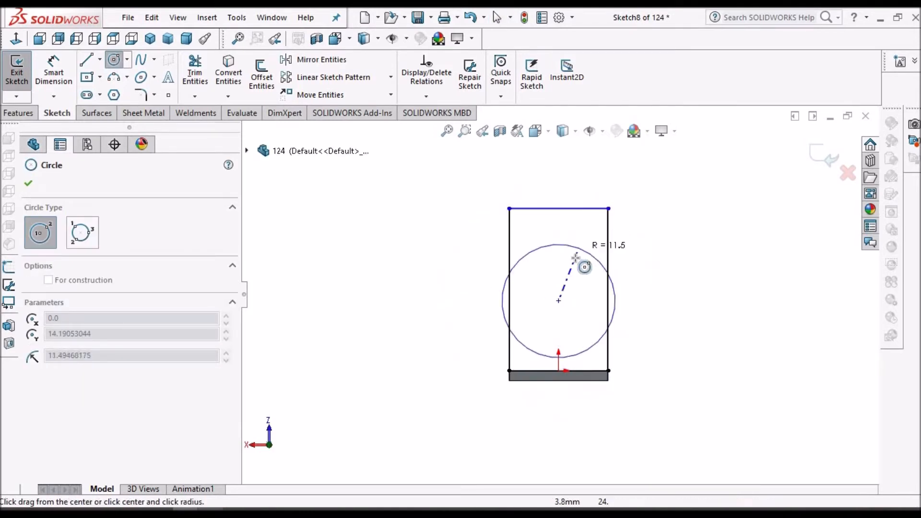
left_click(488, 269)
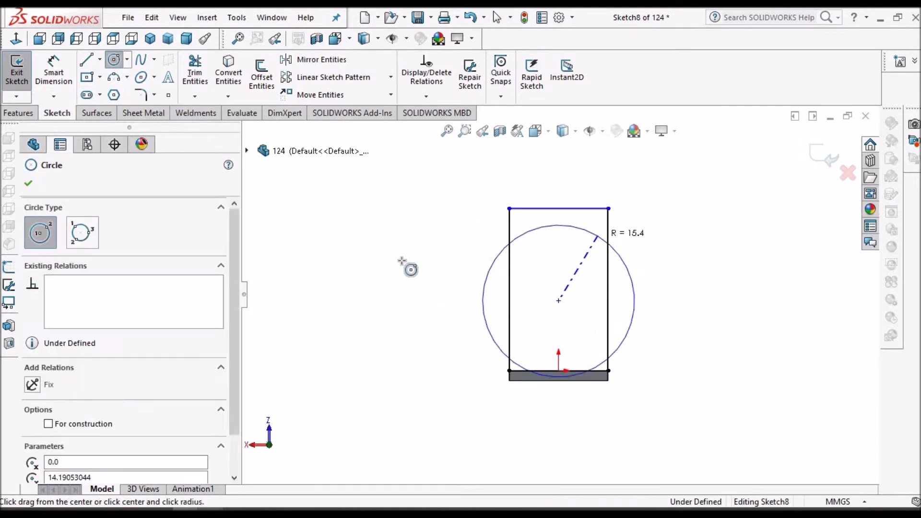
right_click(402, 261)
left_click(426, 269)
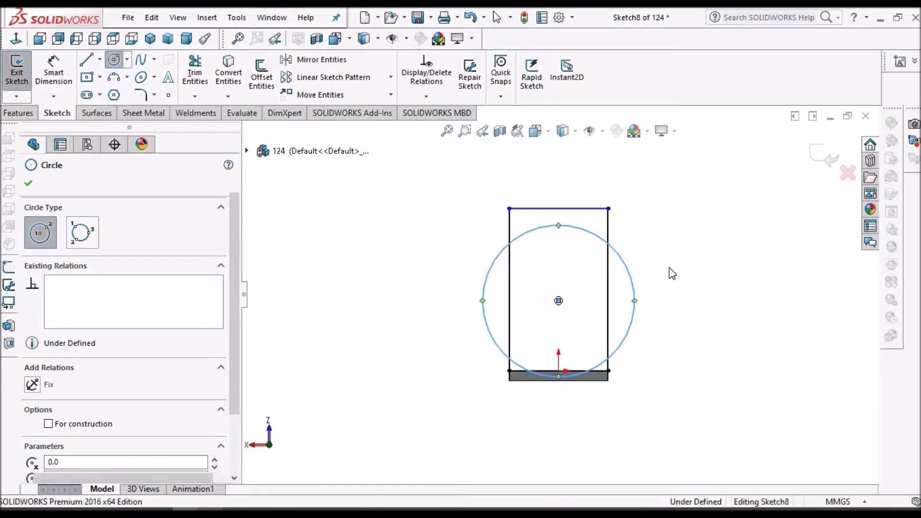
left_click_drag(558, 300, 558, 254)
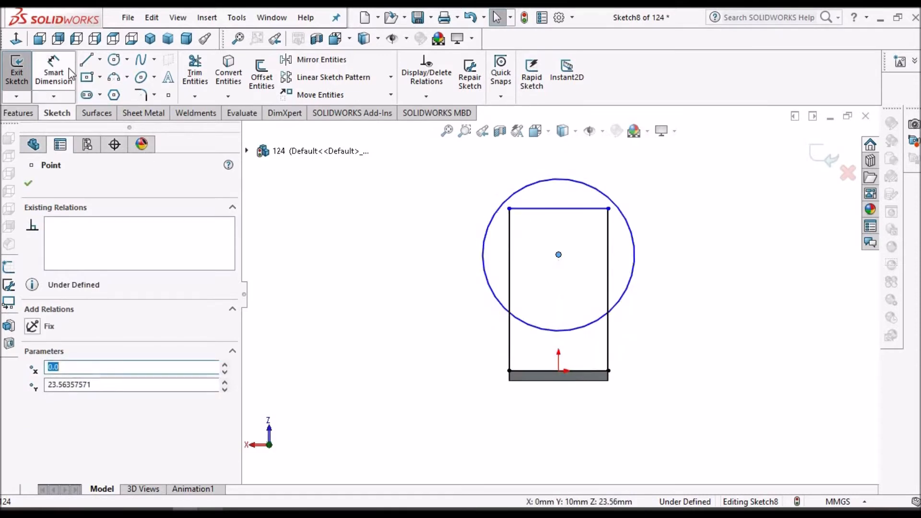
Step: Trim away the flange rectangle's portions inside the circle and the circle's lower arc, leaving a rounded head on a straight neck
left_click(206, 79)
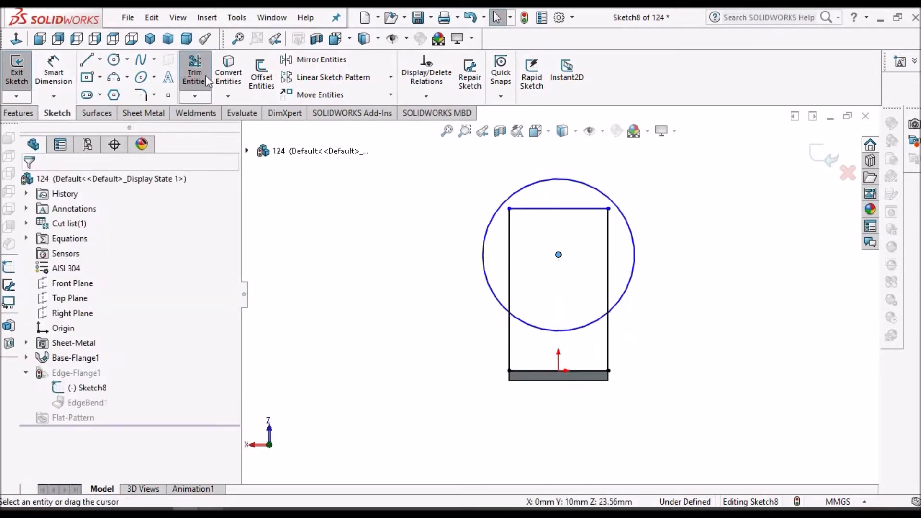
left_click(608, 261)
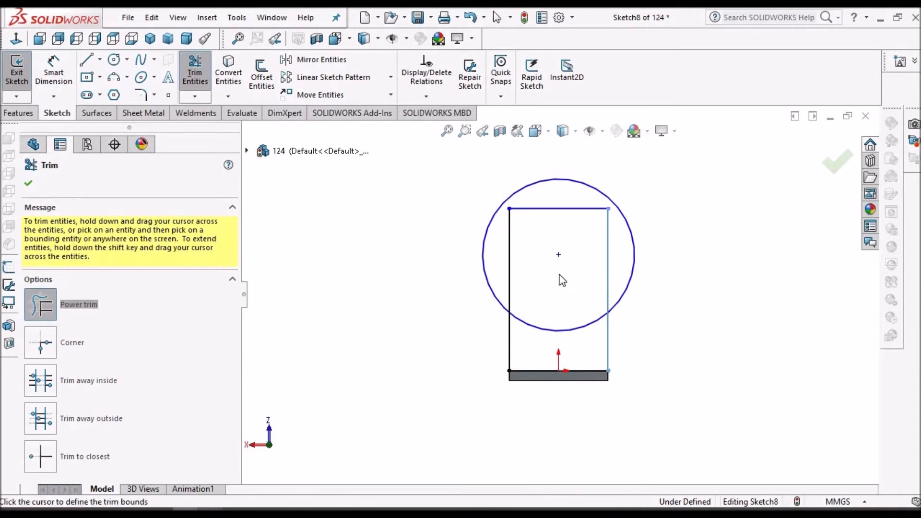
left_click(528, 267)
mouse_move(517, 263)
left_mouse_down()
mouse_move(612, 293)
mouse_move(542, 330)
mouse_move(548, 335)
left_mouse_up()
mouse_move(501, 265)
left_mouse_down()
mouse_move(549, 220)
mouse_move(551, 194)
left_mouse_up()
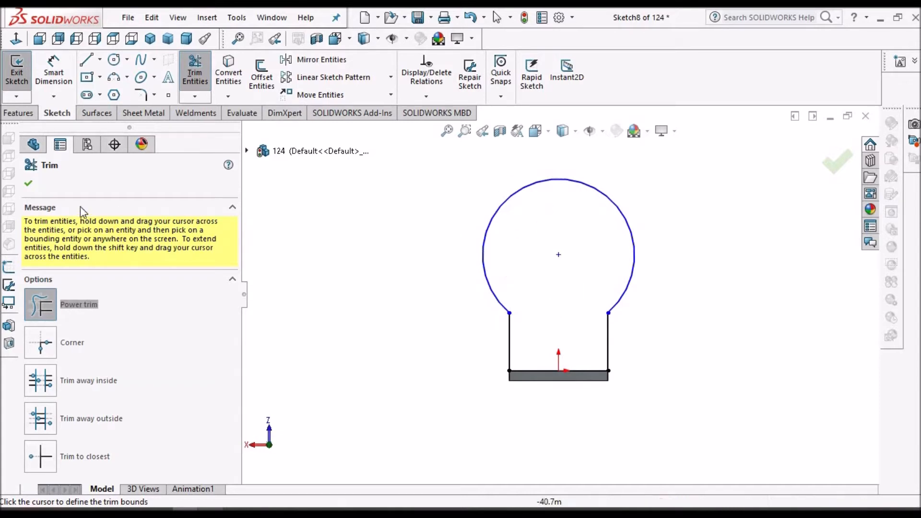
key("Escape")
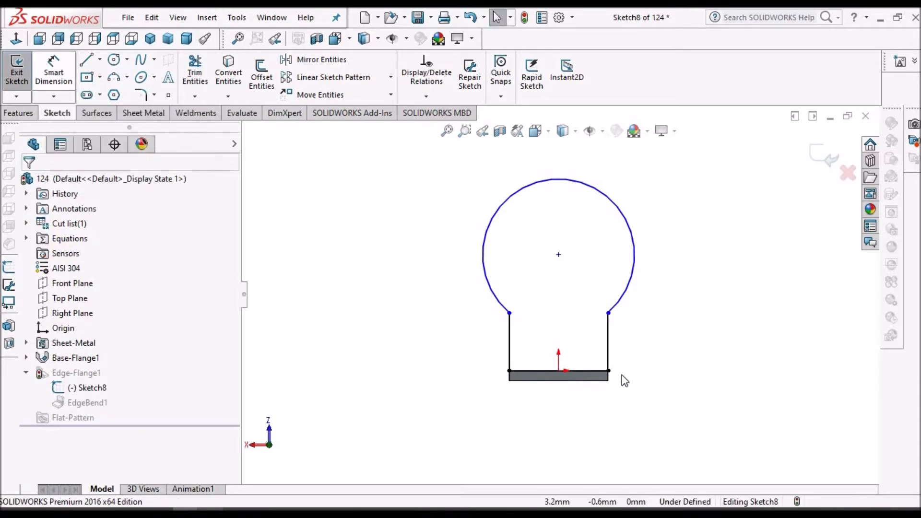
Step: Dimension the height from the plate's lower edge to the top of the neck's right side as 5 mm
scroll(624, 378, "down", 2)
left_click(54, 72)
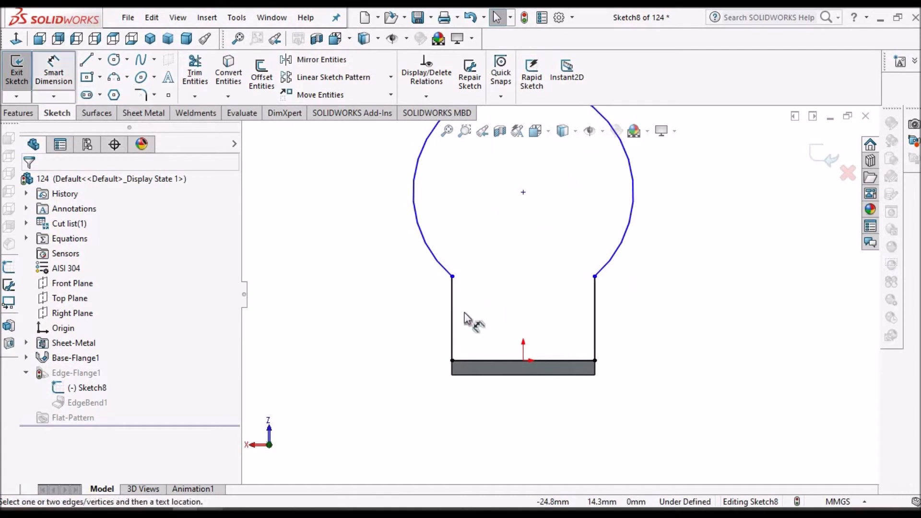
left_click(588, 372)
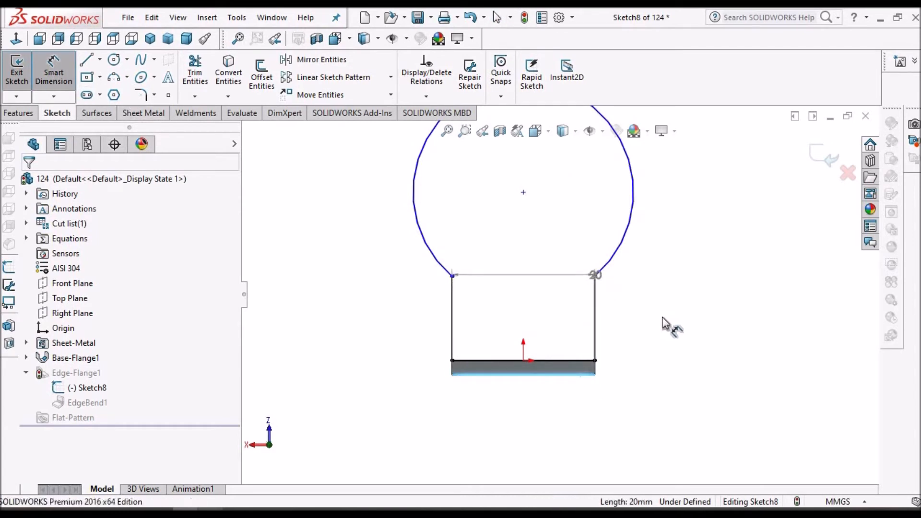
left_click(594, 275)
left_click(662, 317)
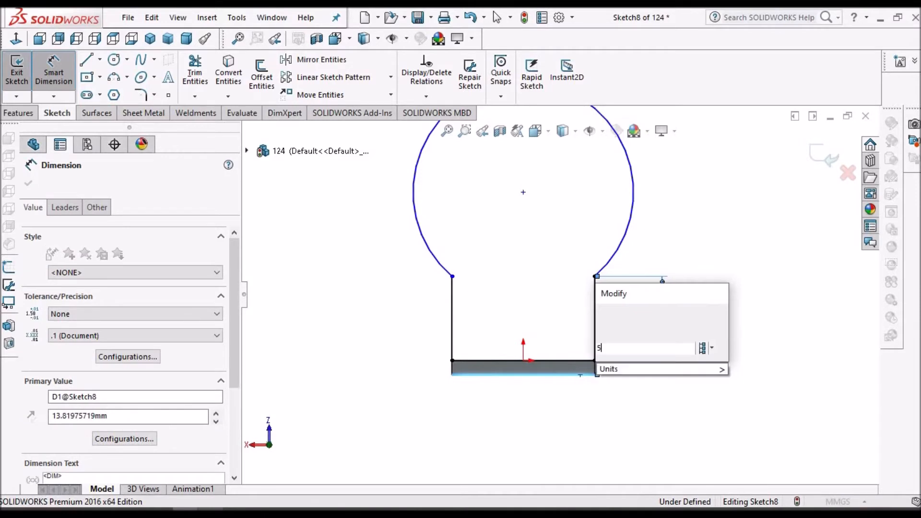
key("Return")
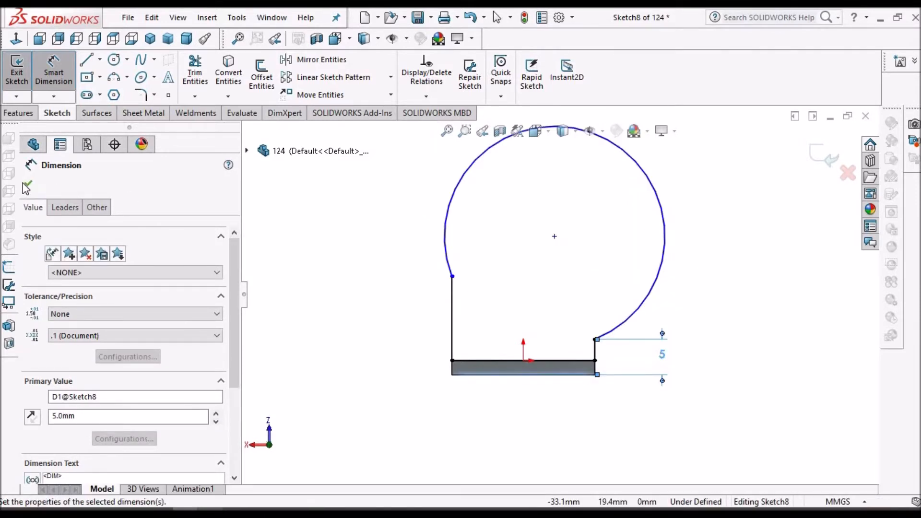
key("Escape")
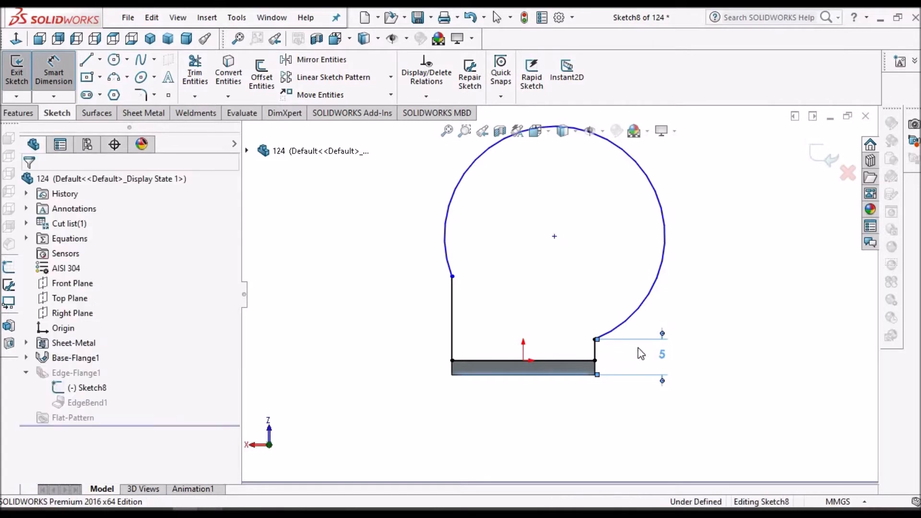
Step: Apply an Equal relation to the two vertical neck lines below the arc
left_click(595, 352)
left_click(451, 310)
left_click(452, 314, "ctrl")
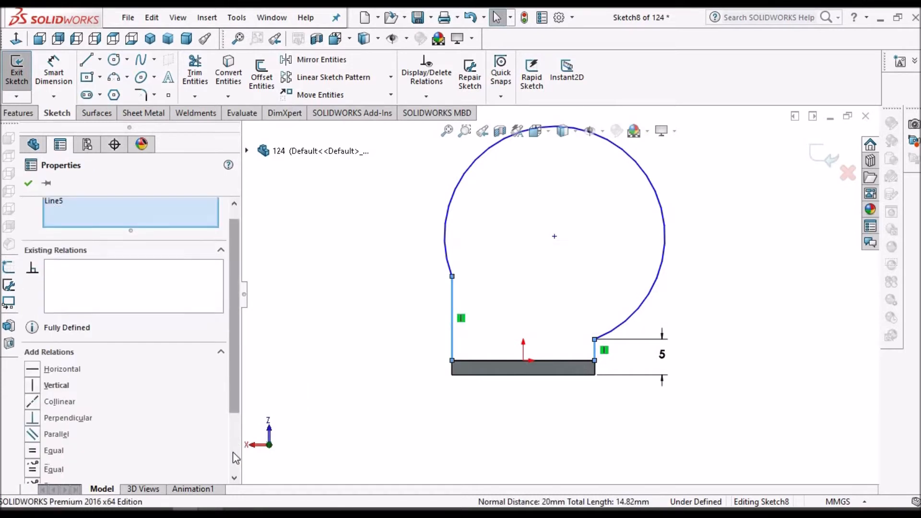
left_click_drag(238, 405, 239, 450)
left_click(32, 418)
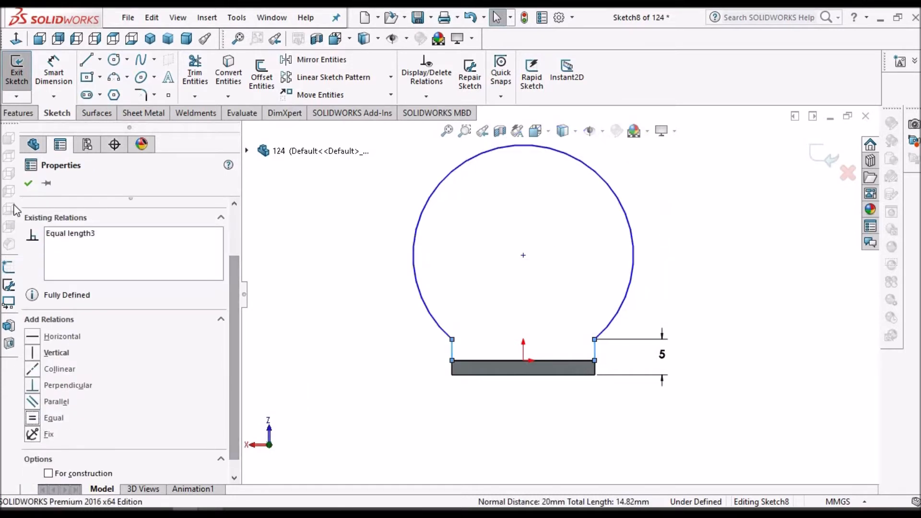
left_click(28, 184)
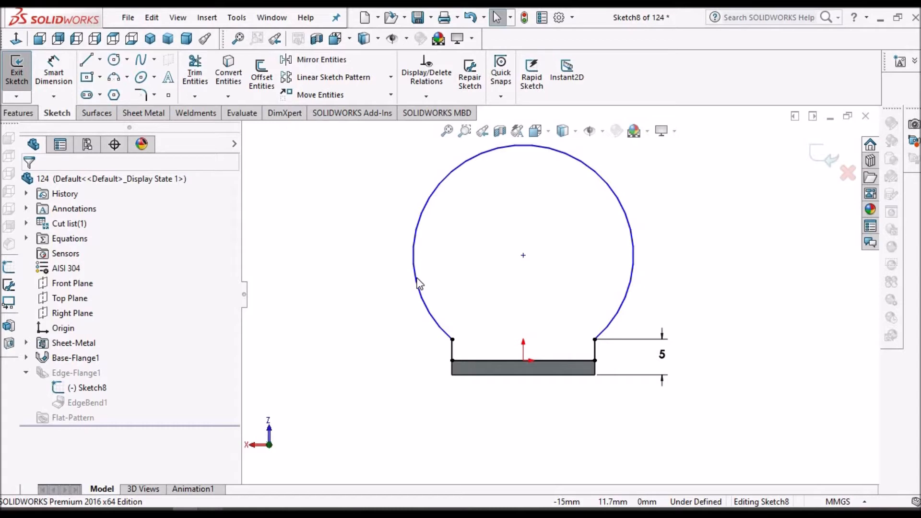
Step: Dimension the large arc of the flange profile with a radius of 25 mm
left_click(57, 67)
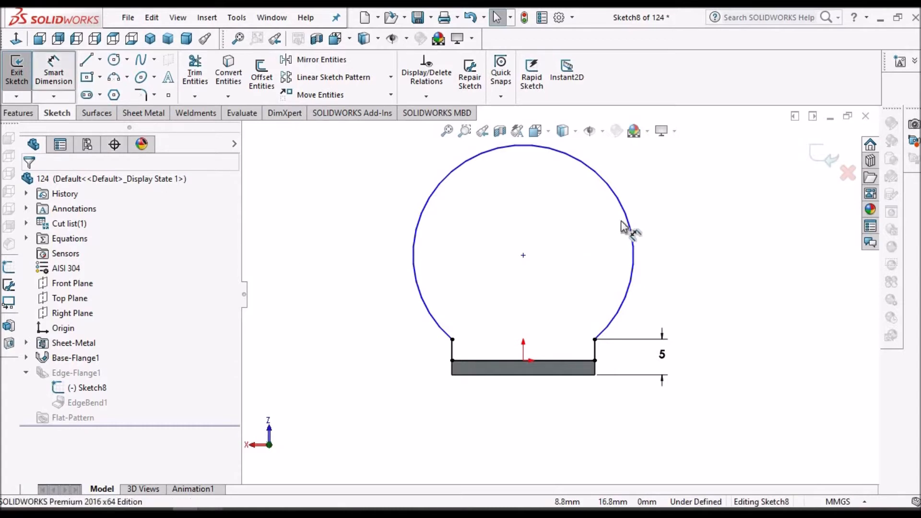
left_click(701, 186)
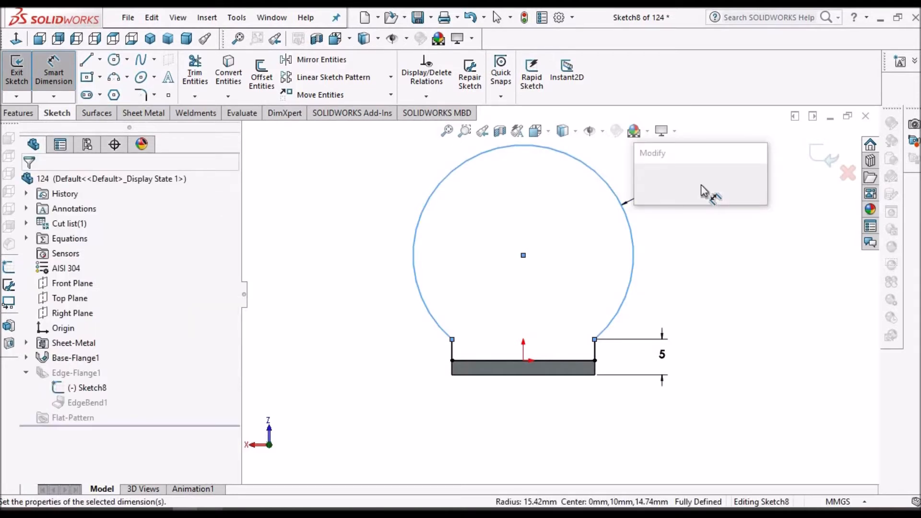
type("20")
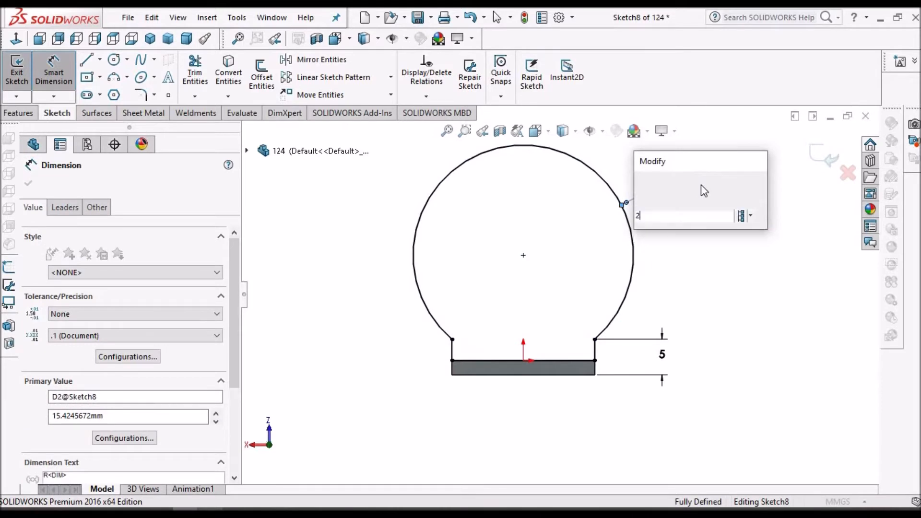
key("Return")
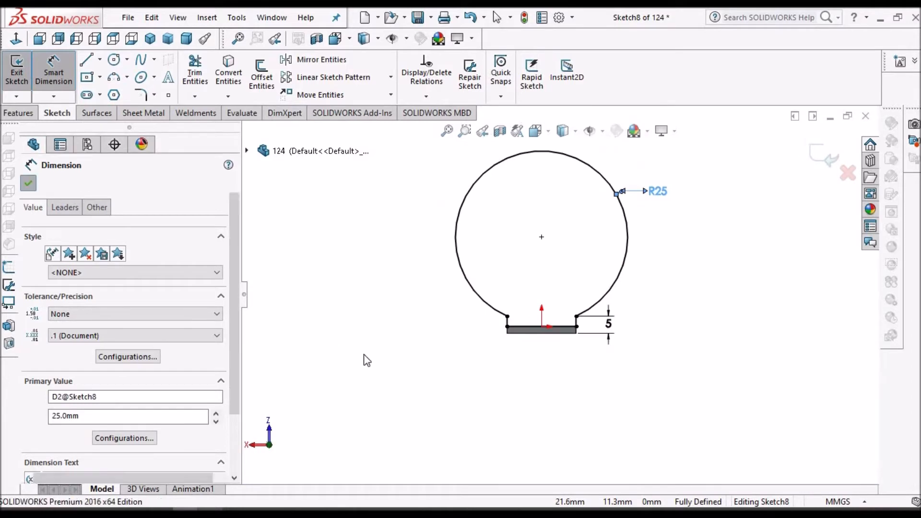
key("Escape")
key("Escape")
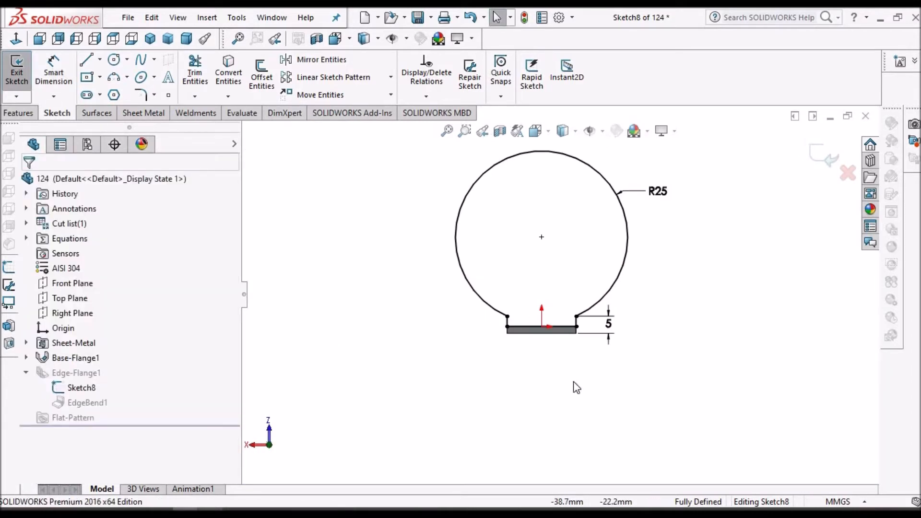
Step: Sketch a corner rectangle about 15.7 mm wide and 8.3 mm high across the top of the R25 arc
scroll(564, 237, "down", 1)
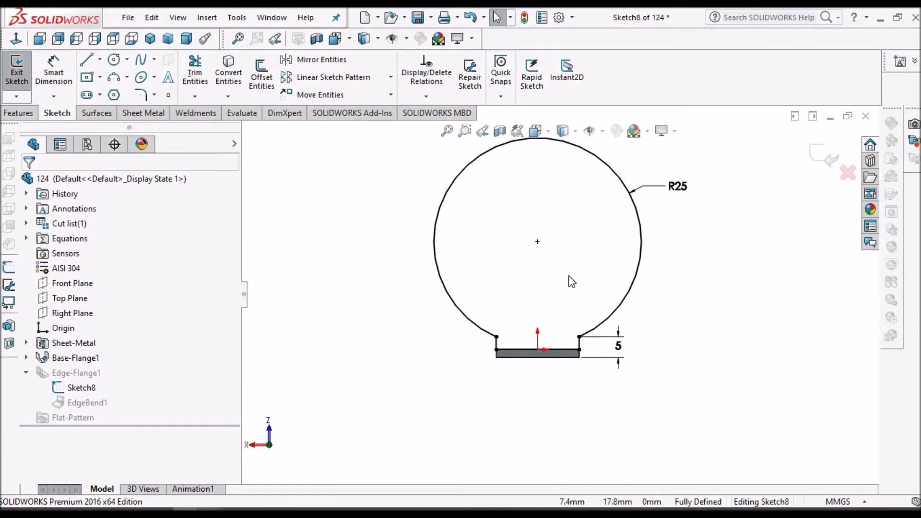
scroll(571, 281, "up", 1)
scroll(538, 180, "down", 3)
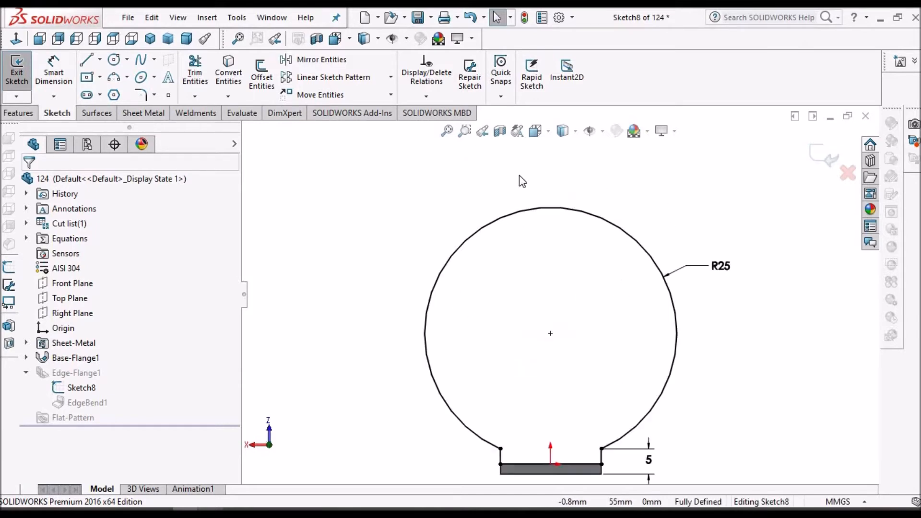
left_click(101, 79)
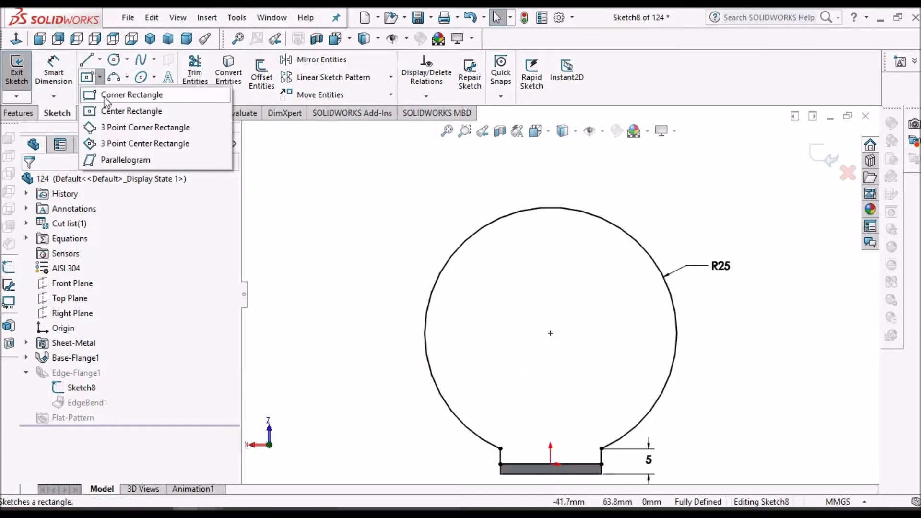
left_click(514, 188)
left_click(593, 231)
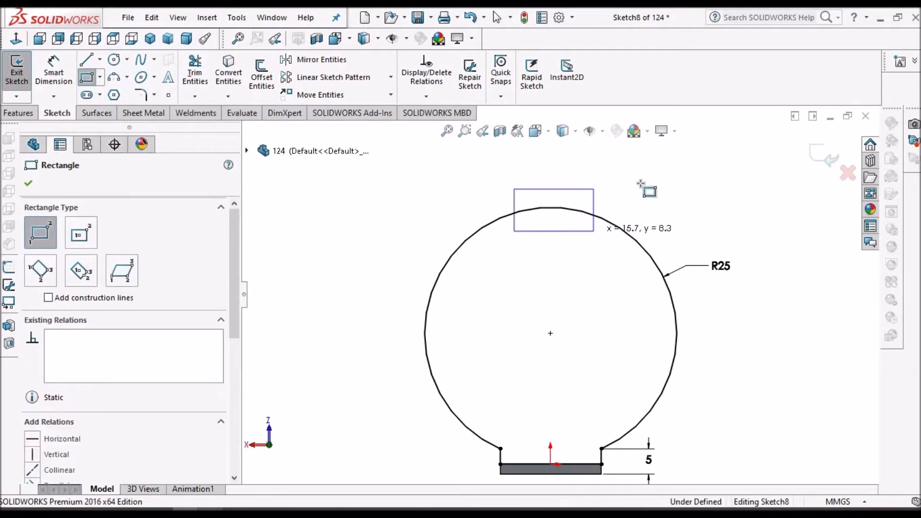
right_click(648, 189)
left_click(656, 189)
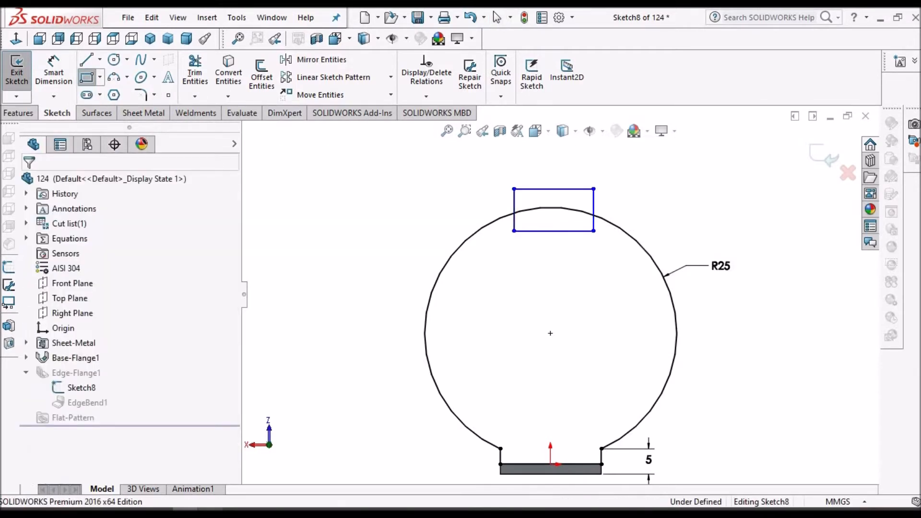
Step: Check the clamp reference drawing, and trim the overlapping rectangle and arc segments to form a tab on top of the round profile
left_click(211, 509)
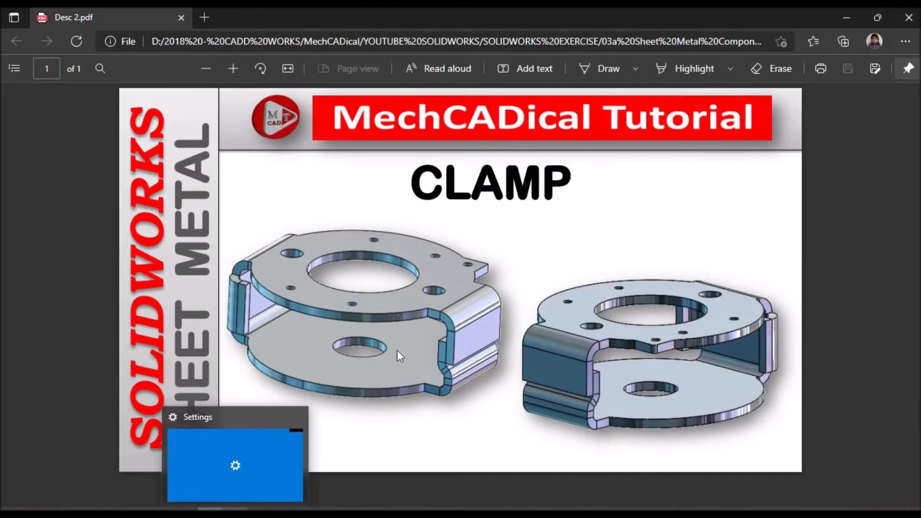
left_click(217, 509)
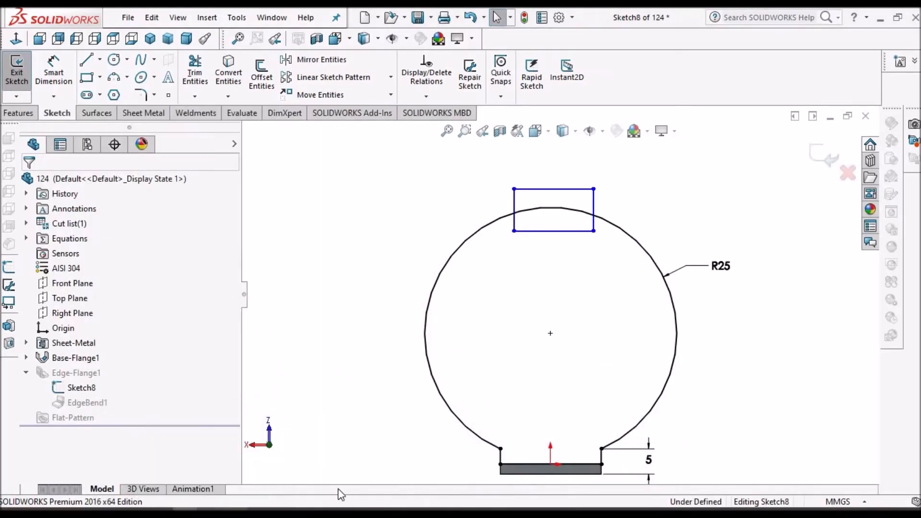
scroll(644, 189, "down", 1)
left_click(195, 65)
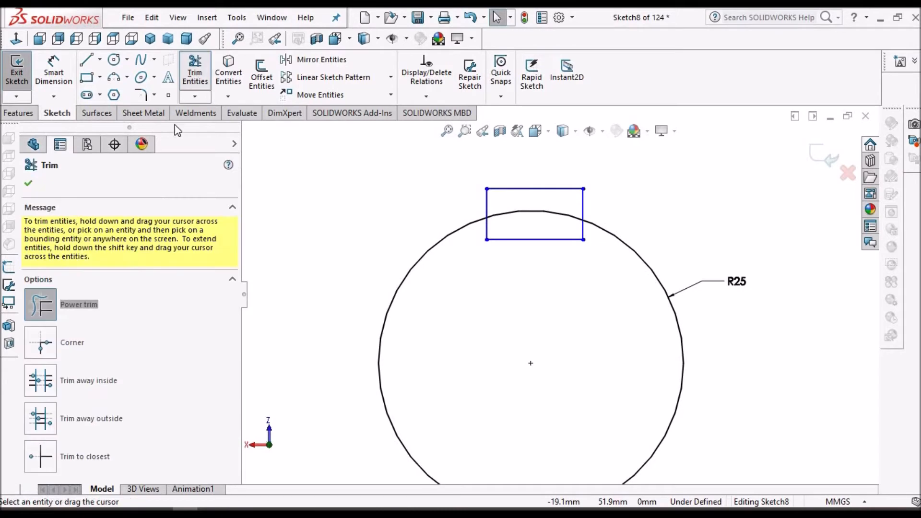
mouse_move(536, 214)
left_mouse_down()
mouse_move(538, 228)
mouse_move(483, 241)
mouse_move(588, 241)
left_mouse_up()
left_click(30, 185)
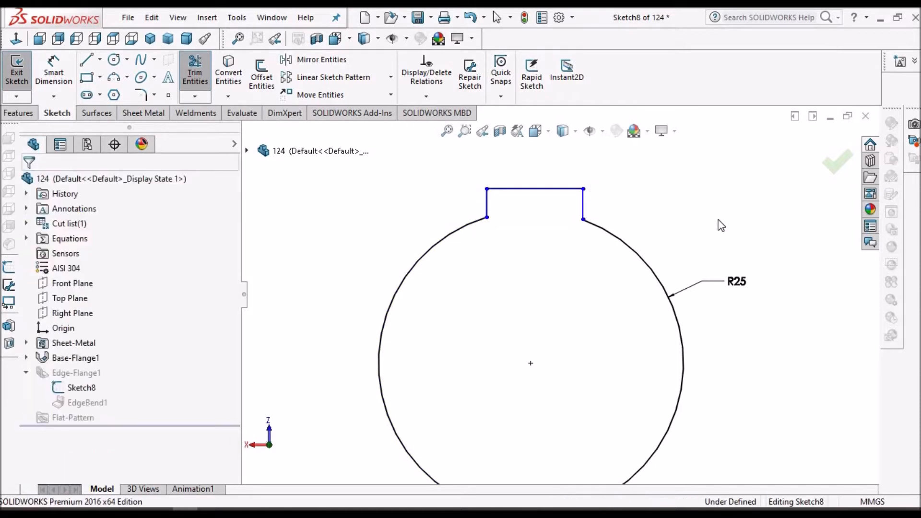
Step: Apply an Equal relation to the two vertical sides of the top tab
scroll(632, 281, "up", 2)
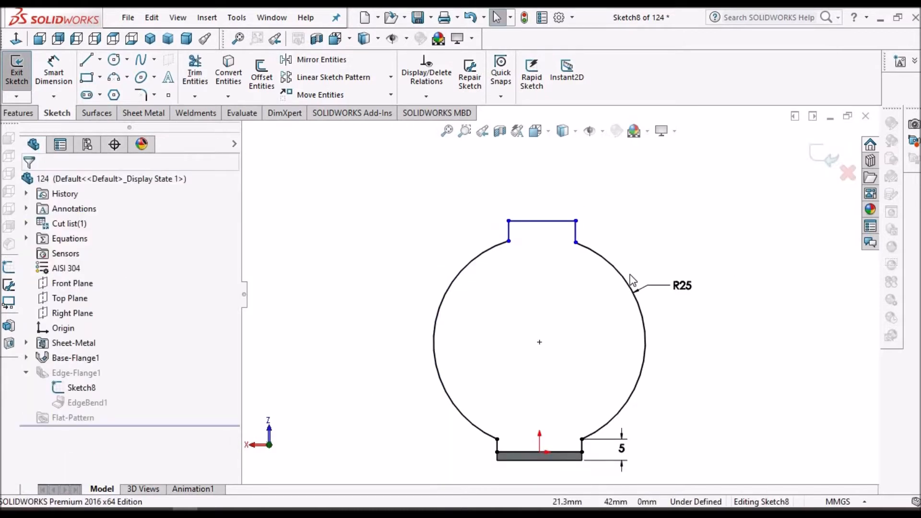
scroll(632, 280, "down", 1)
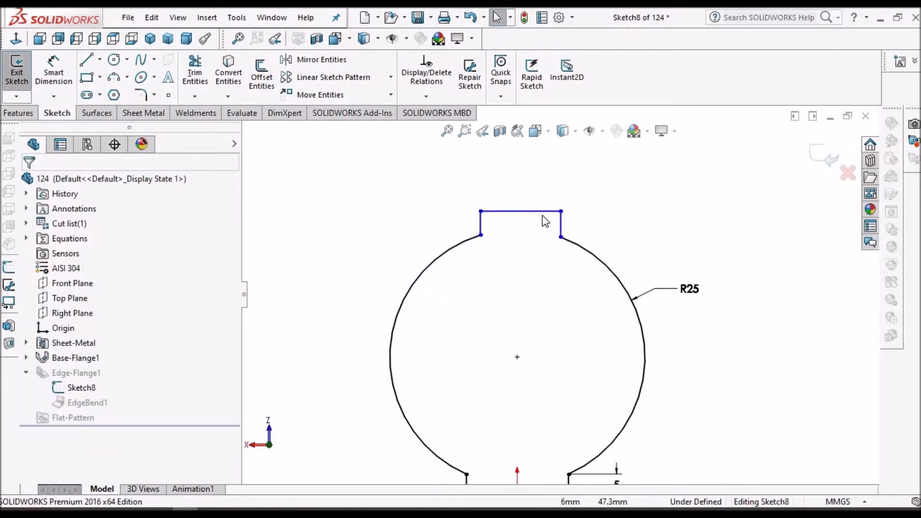
left_click(481, 230)
left_click(482, 226)
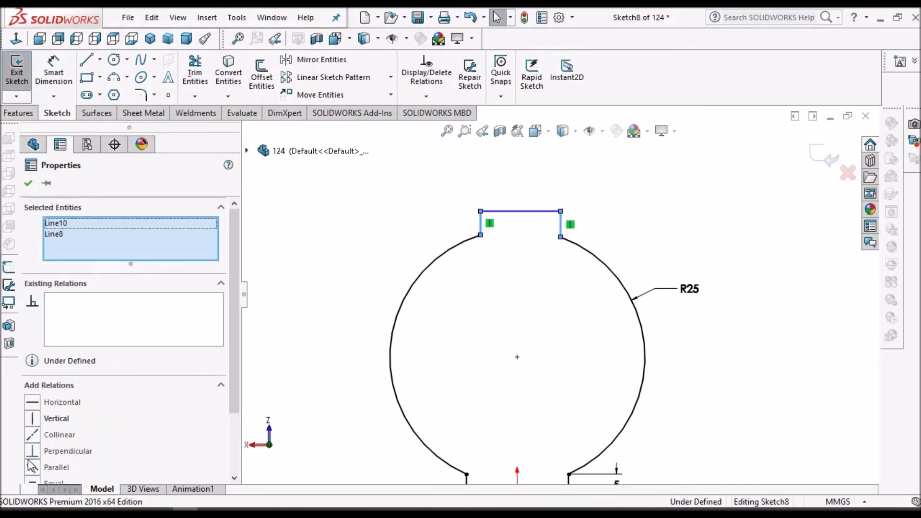
scroll(127, 417, "down", 3)
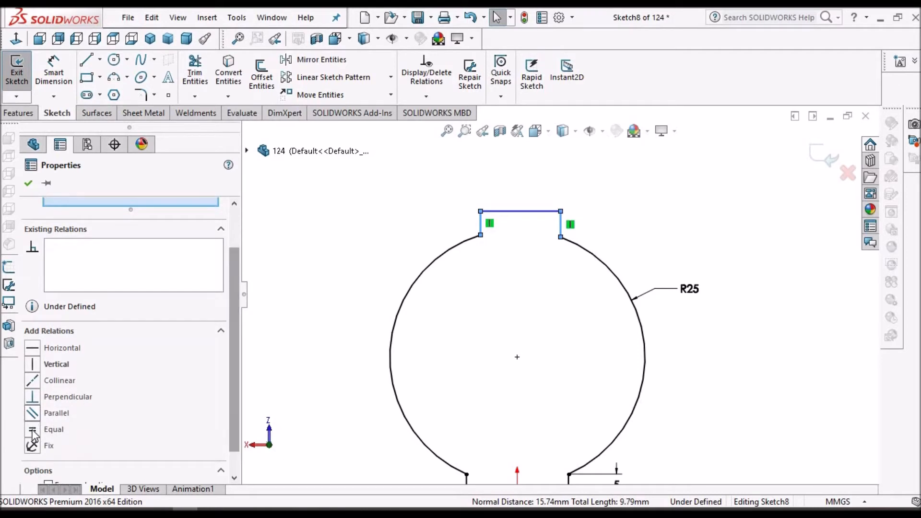
left_click(29, 184)
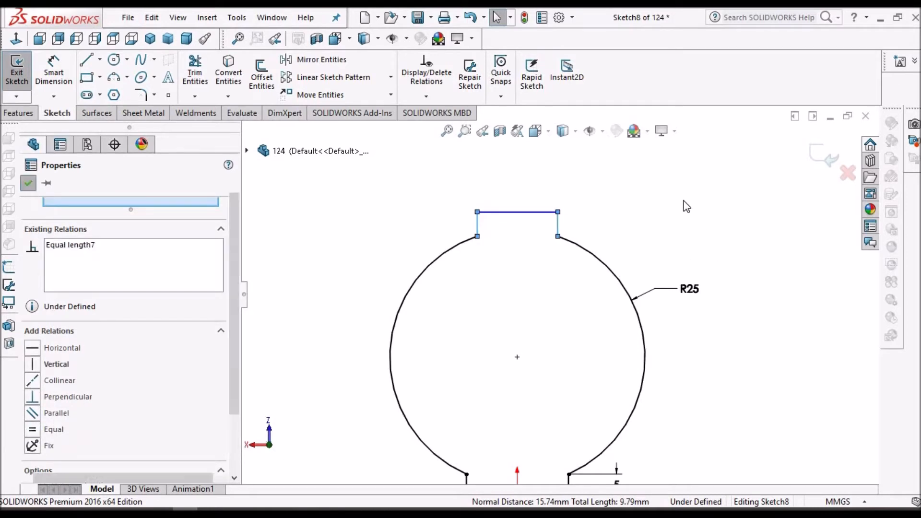
Step: Dimension a vertical side of the top tab and set its length to 5 mm
left_click(56, 69)
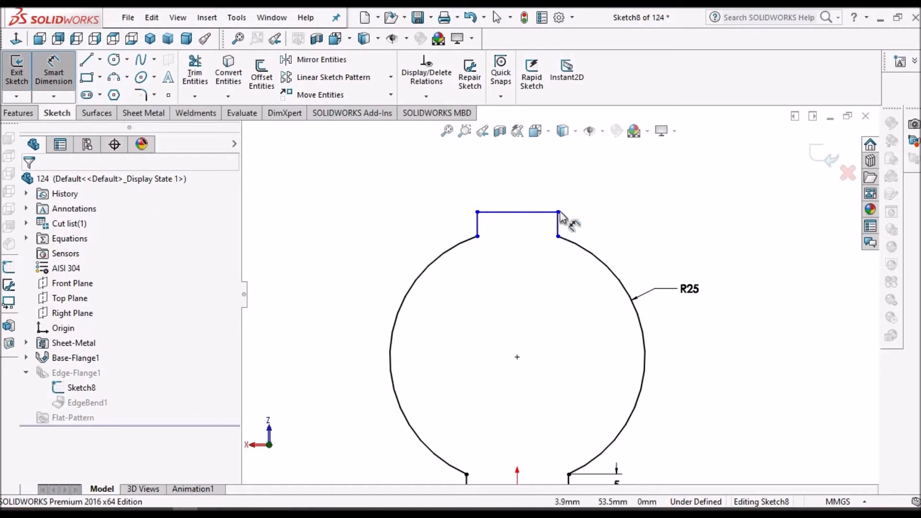
scroll(560, 211, "down", 2)
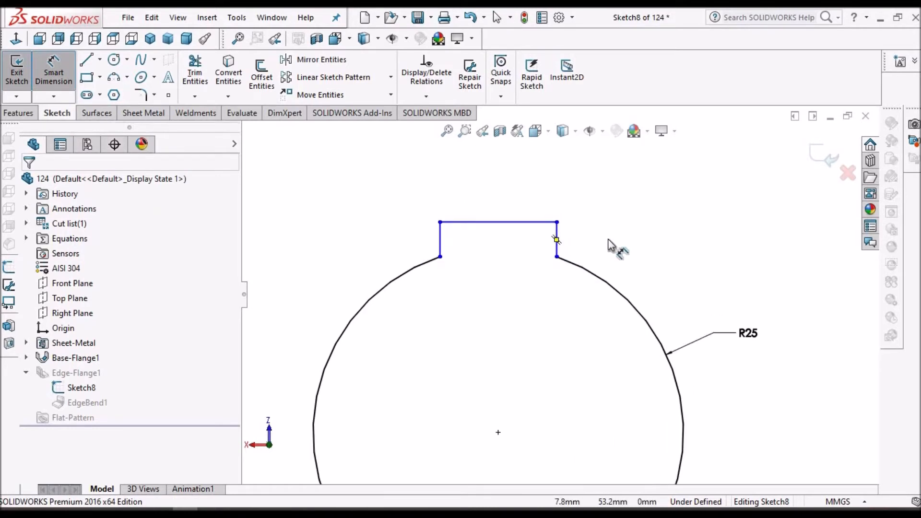
left_click(556, 239)
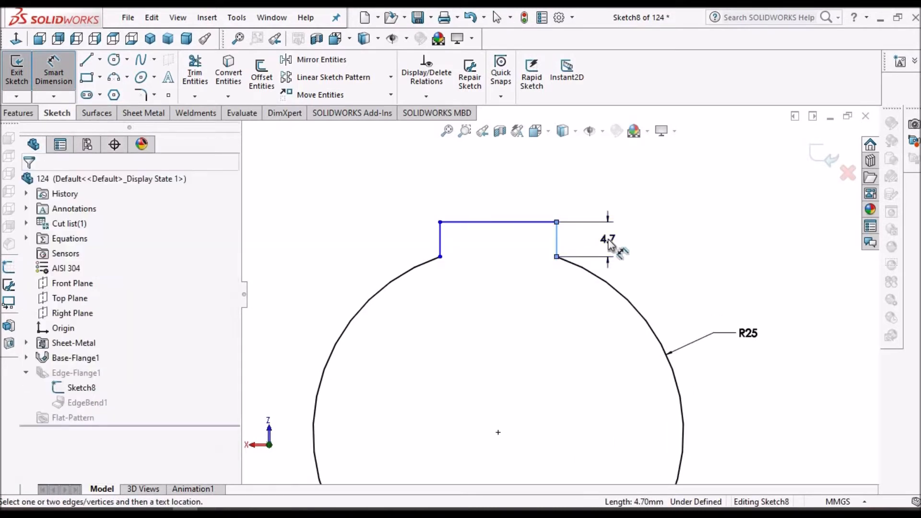
left_click(608, 238)
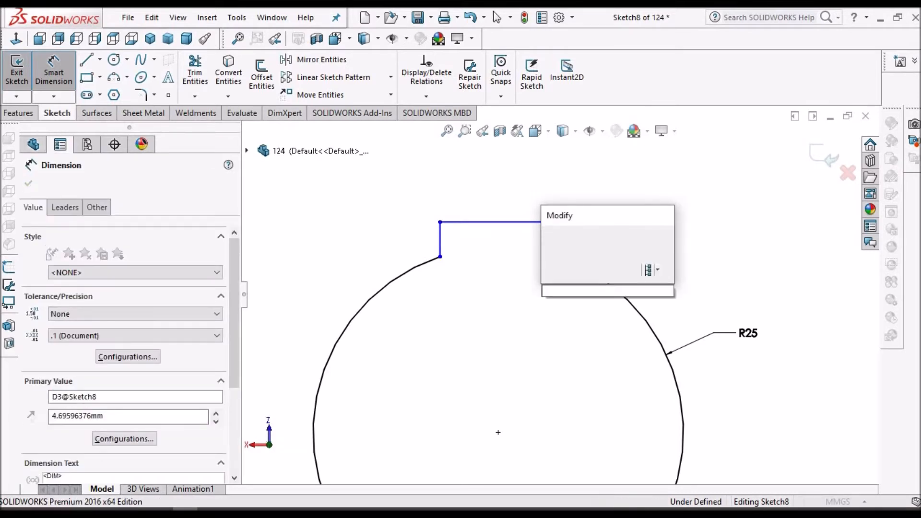
key("Return")
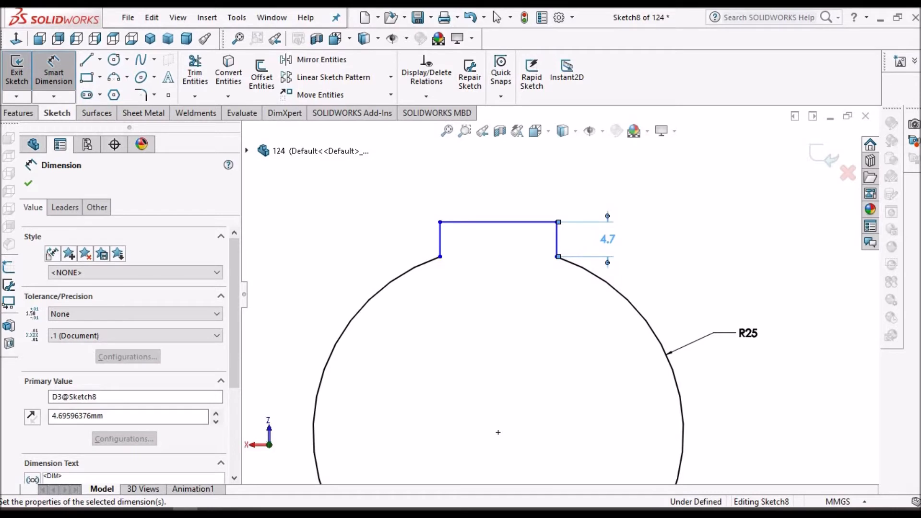
left_click(30, 185)
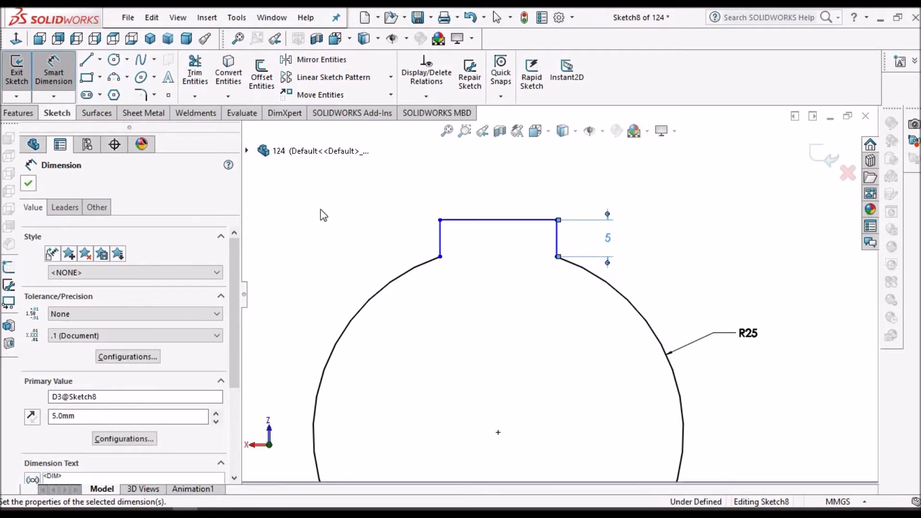
scroll(694, 243, "up", 1)
scroll(694, 243, "up", 2)
key("Escape")
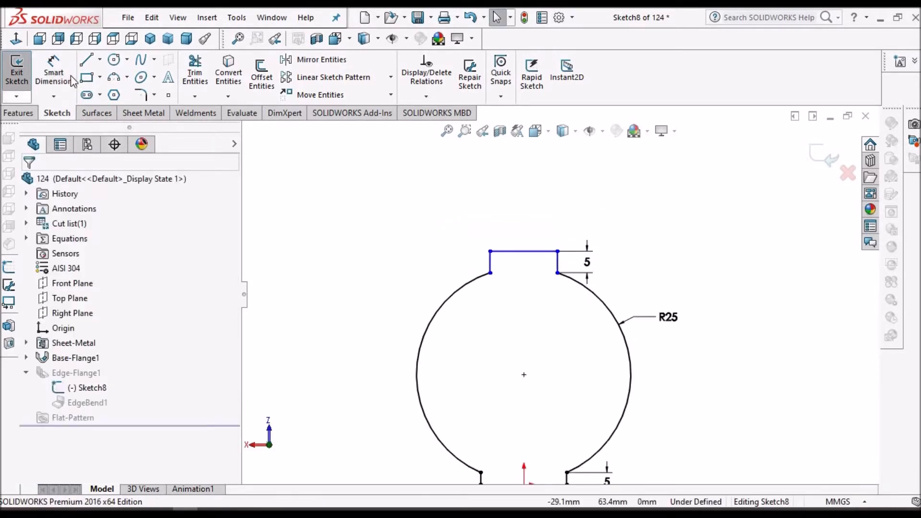
Step: Dimension the top tab's width as 20 mm and rebuild the edge flange from the finished profile sketch
left_click(55, 70)
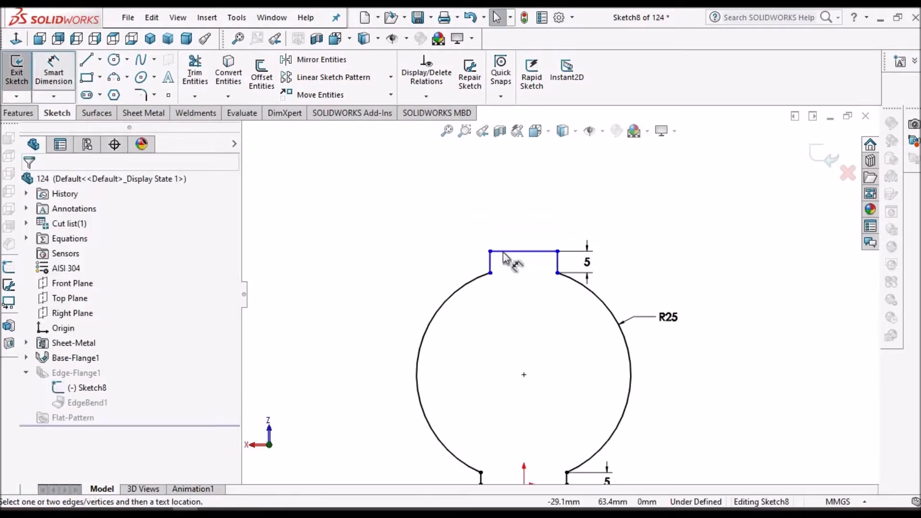
left_click(549, 234)
left_click(551, 234)
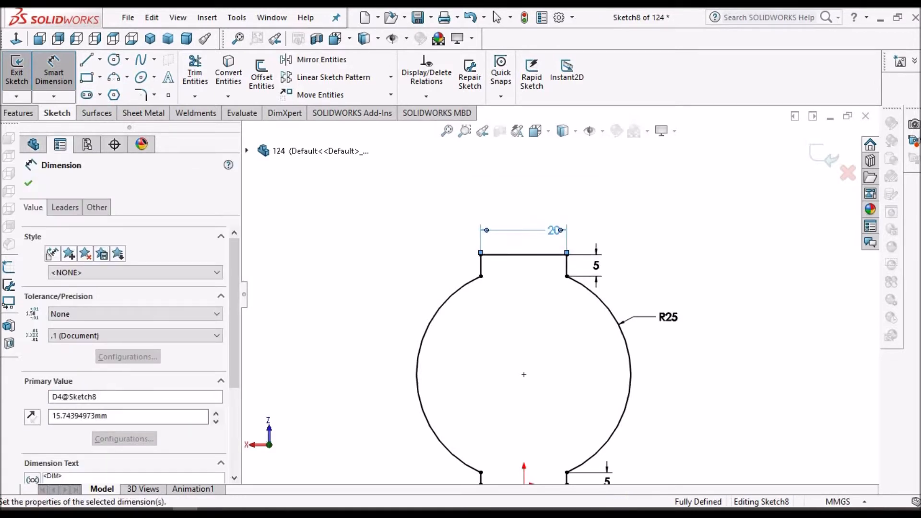
key("Escape")
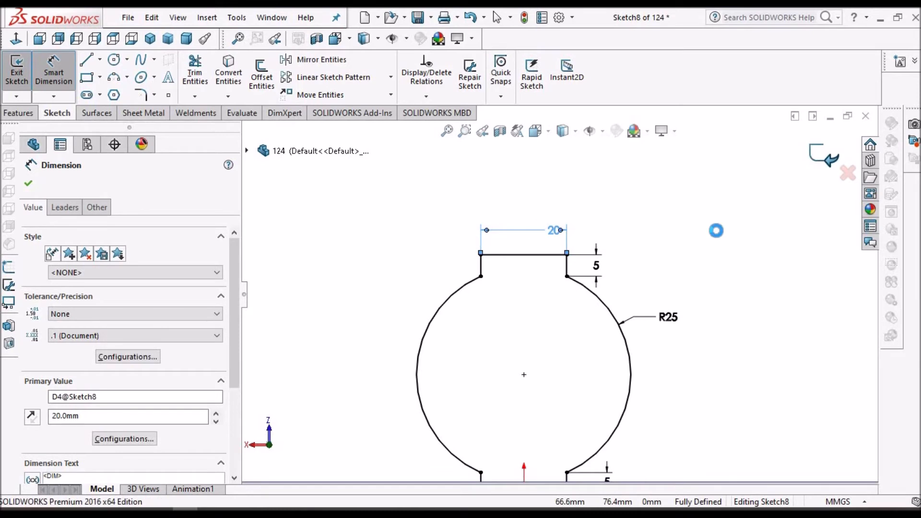
key("ctrl+b")
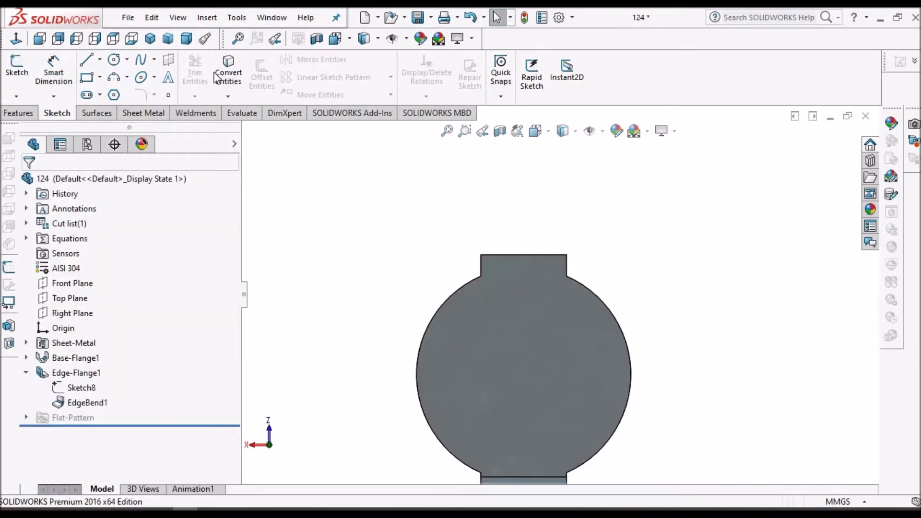
Step: Add a 90-degree blind edge flange 53 mm long on the free lower edge of the base flange, facing the round flange
key("space")
mouse_move(307, 87)
left_click(417, 99)
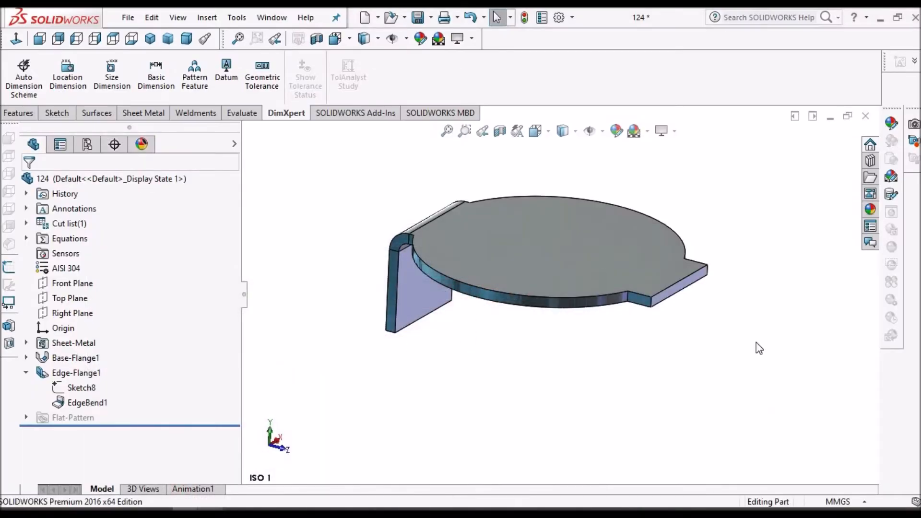
left_click(137, 111)
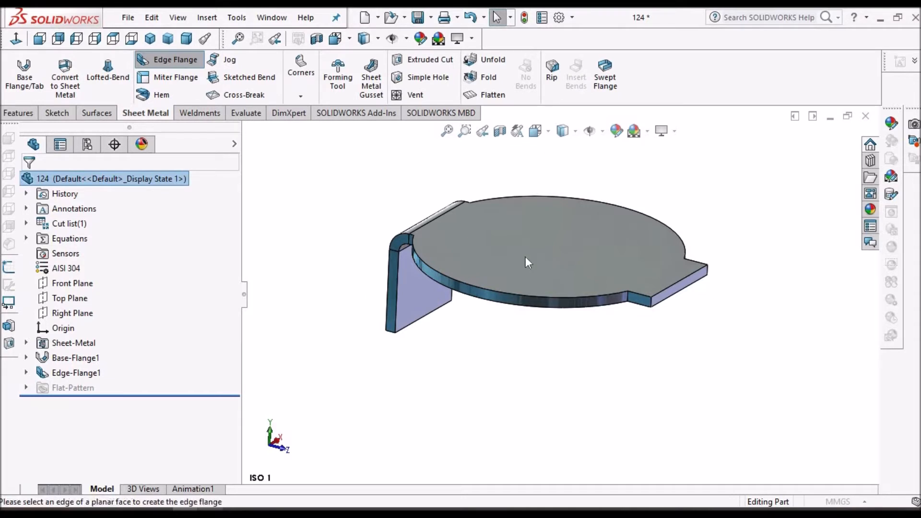
middle_click_drag(522, 269, 467, 328)
left_click(457, 332)
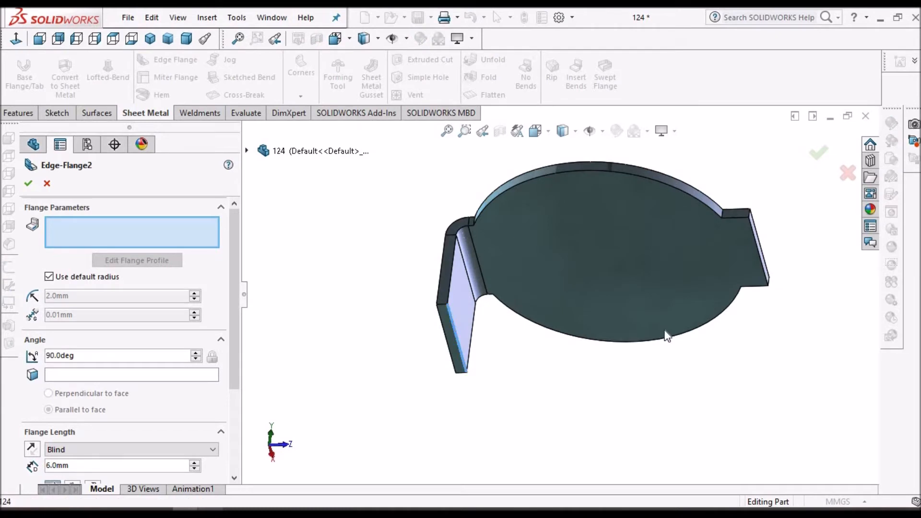
left_click(749, 330)
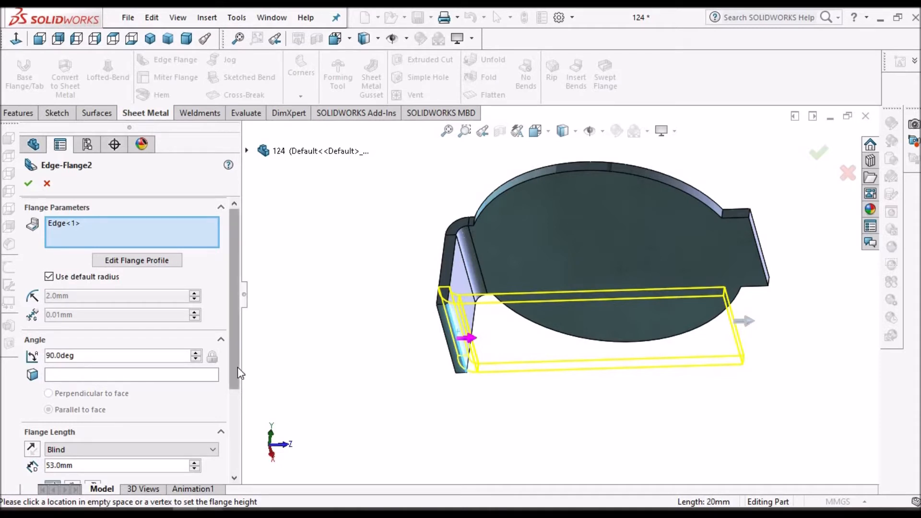
scroll(238, 367, "down", 3)
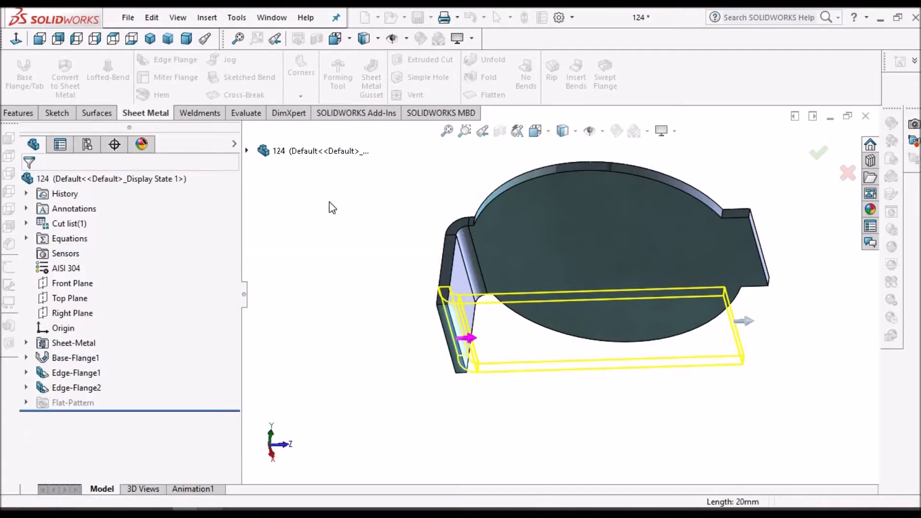
Step: Open the second edge flange's profile sketch for editing, viewed face-on in wireframe display
left_click(26, 387)
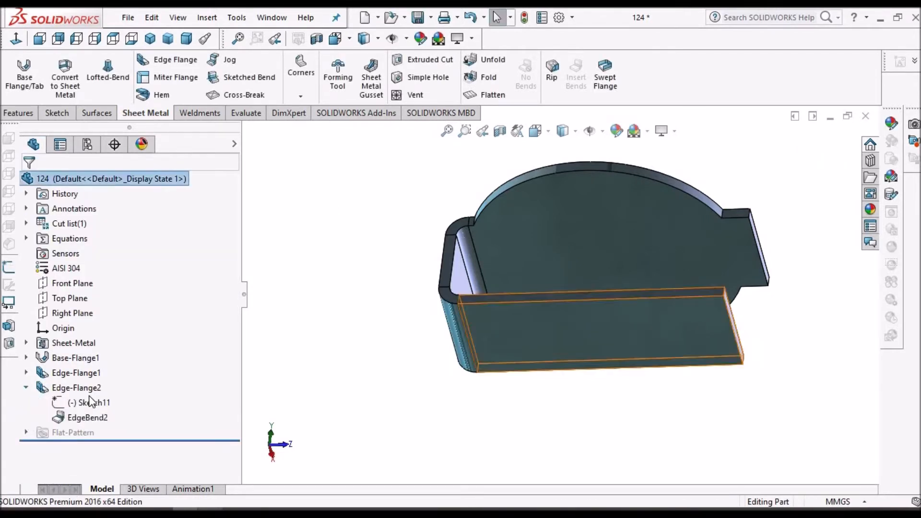
right_click(91, 402)
left_click(100, 273)
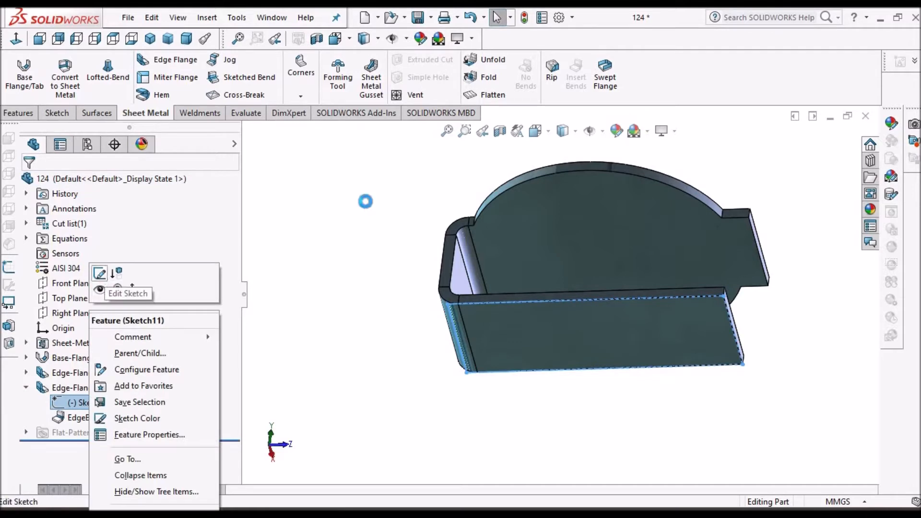
left_click(17, 39)
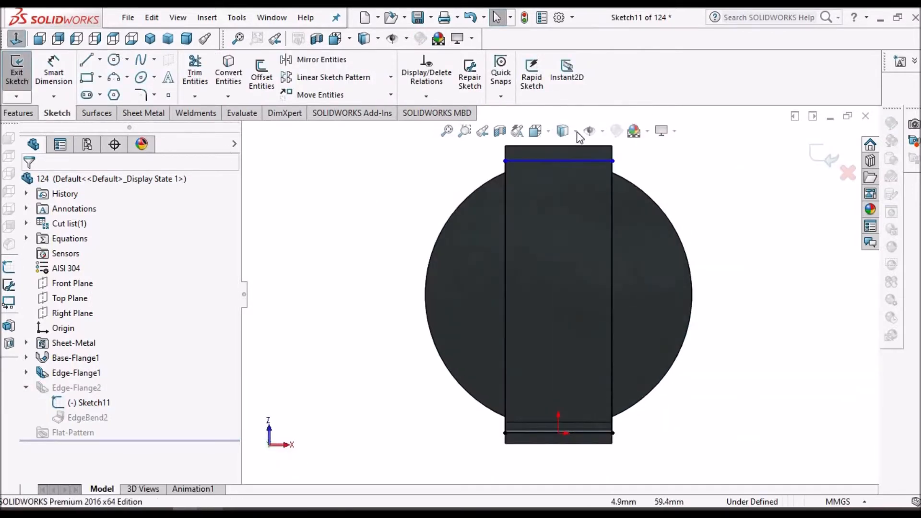
left_click(574, 131)
left_click(565, 226)
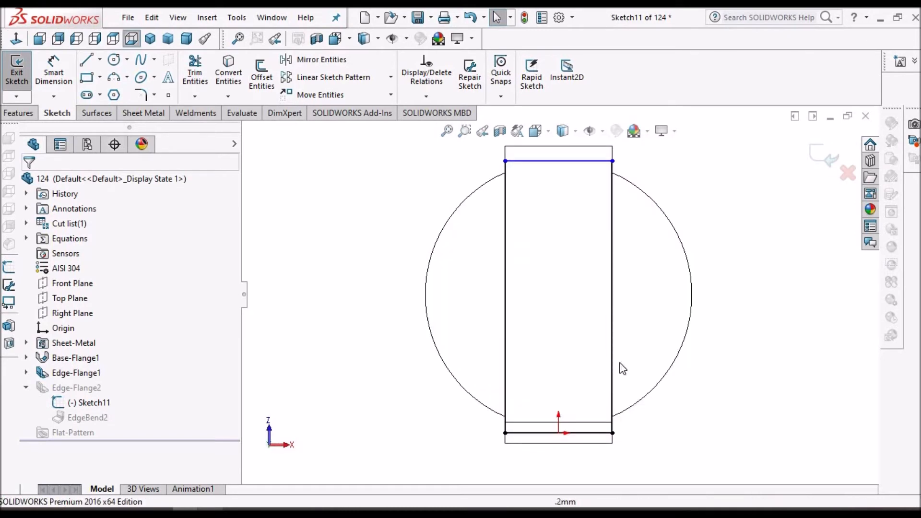
Step: Convert the two R25 arc edges of the first flange into entities of the second flange's sketch
left_click(684, 253)
left_click(228, 72)
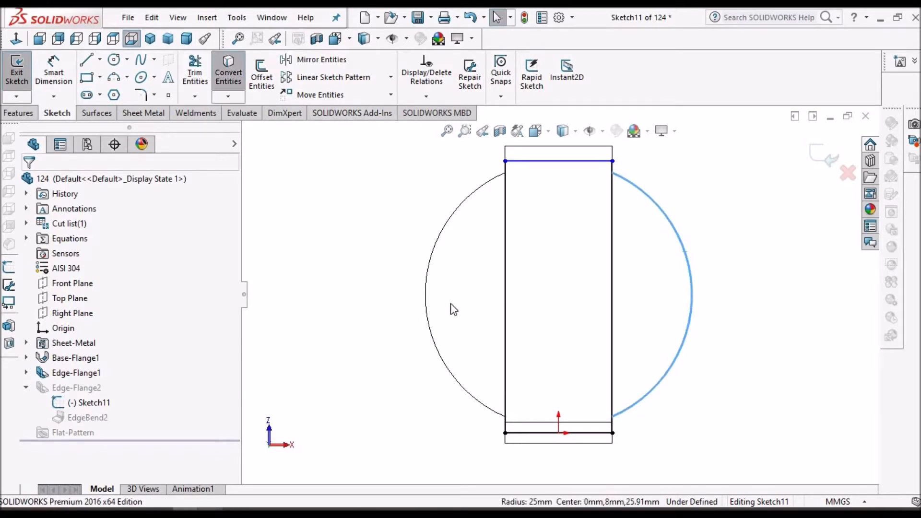
left_click(430, 267)
left_click(229, 75)
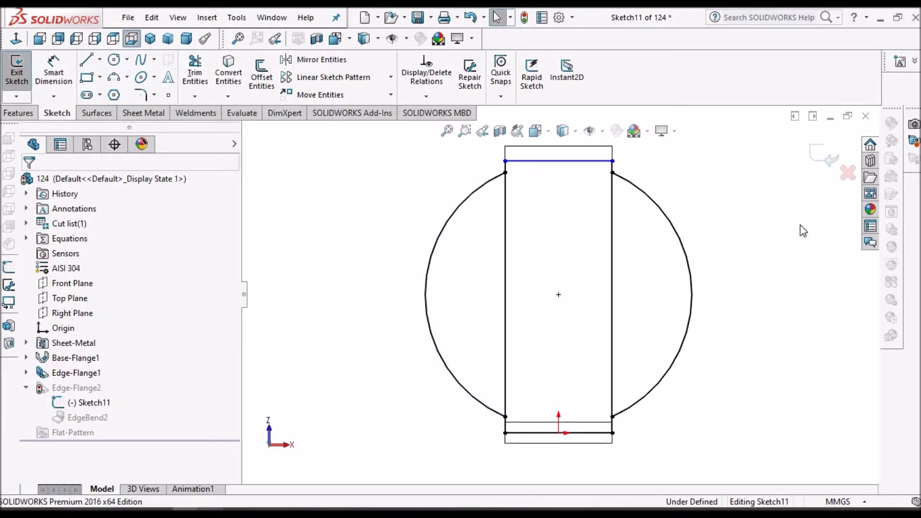
Step: Delete the horizontal end line of the second flange's default rectangular profile
scroll(568, 169, "down", 2)
scroll(568, 168, "up", 2)
mouse_move(609, 180)
middle_mouse_down()
mouse_move(623, 185)
mouse_move(602, 181)
mouse_move(571, 222)
middle_mouse_up()
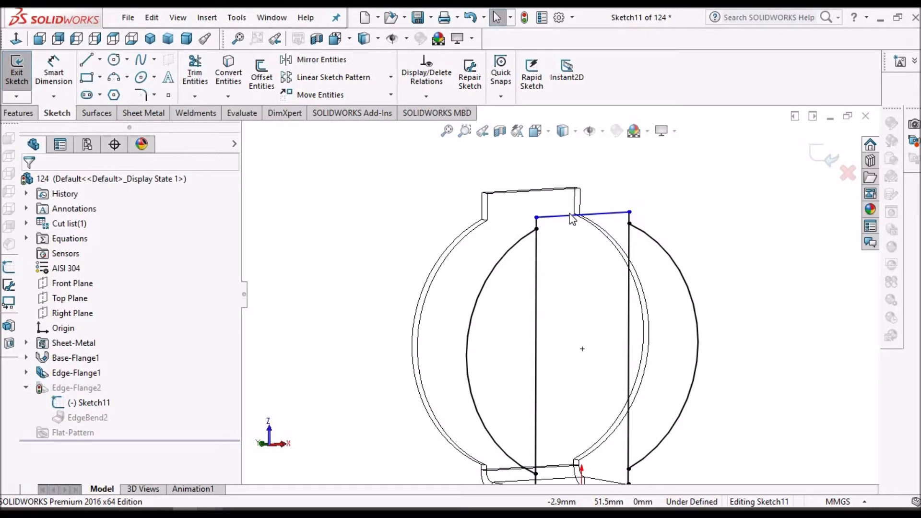
left_click(571, 218)
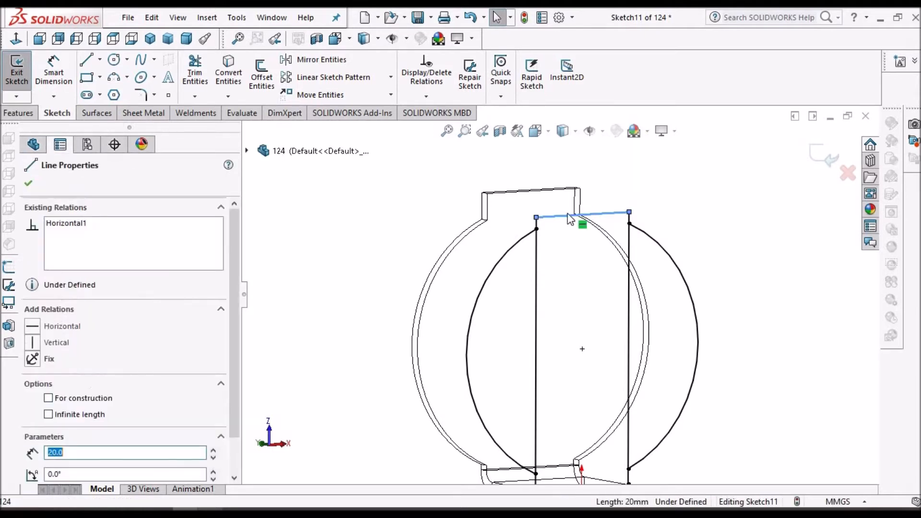
key("Delete")
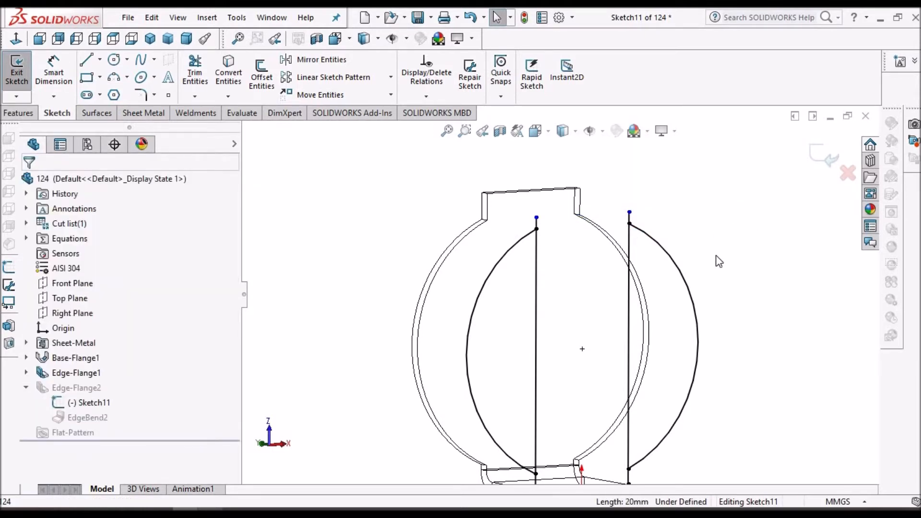
Step: Trim both vertical profile lines to corners with the arcs' lower ends, keeping only the short neck segments
mouse_move(740, 232)
middle_mouse_down()
mouse_move(735, 220)
mouse_move(741, 229)
middle_mouse_up()
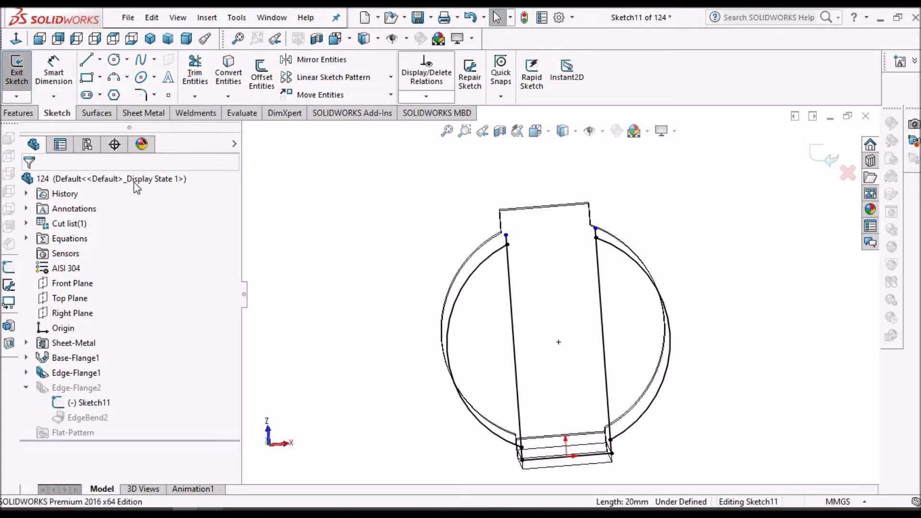
left_click(18, 39)
left_click(194, 74)
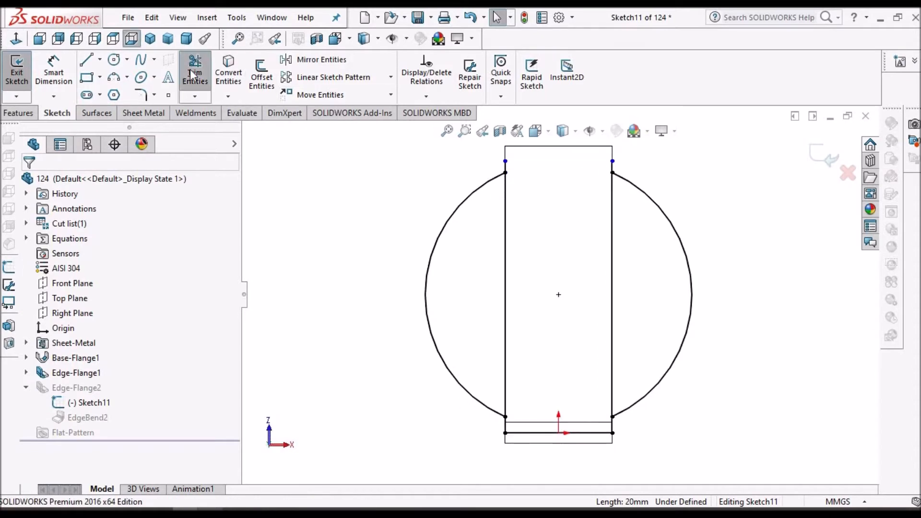
left_click(41, 347)
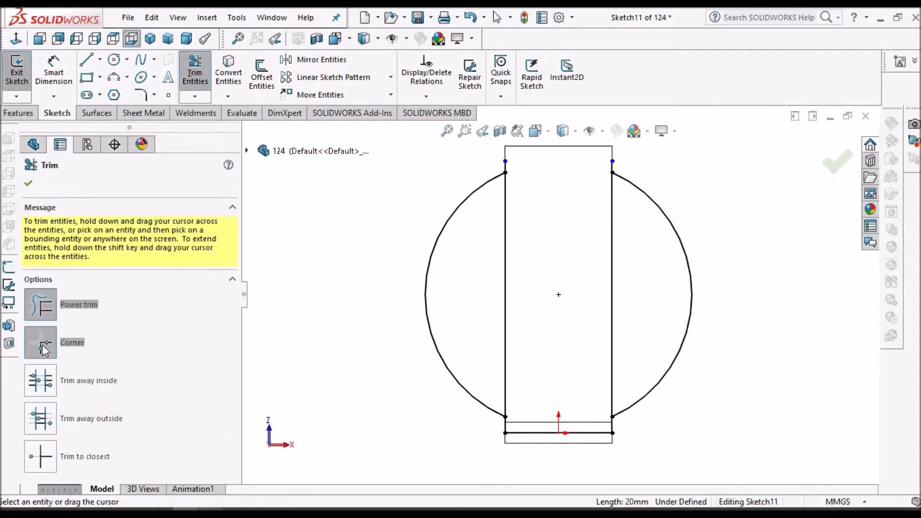
left_click(499, 414)
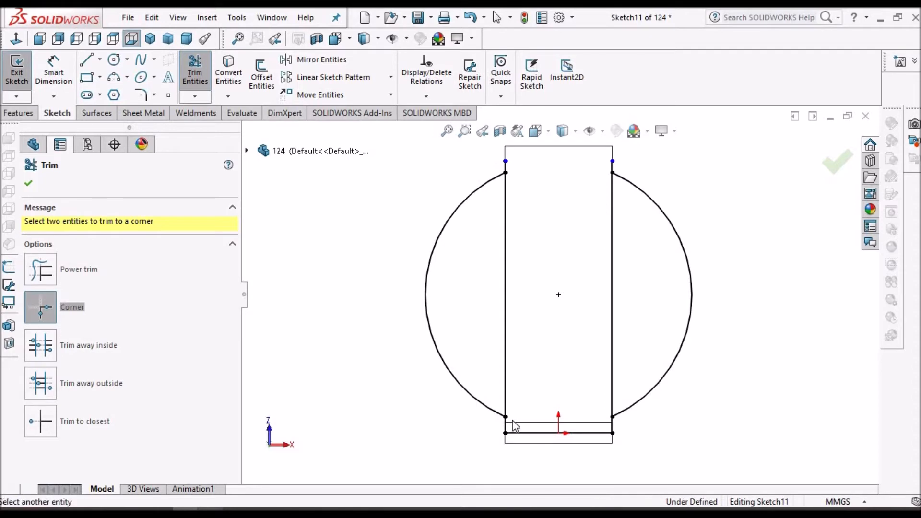
left_click(506, 428)
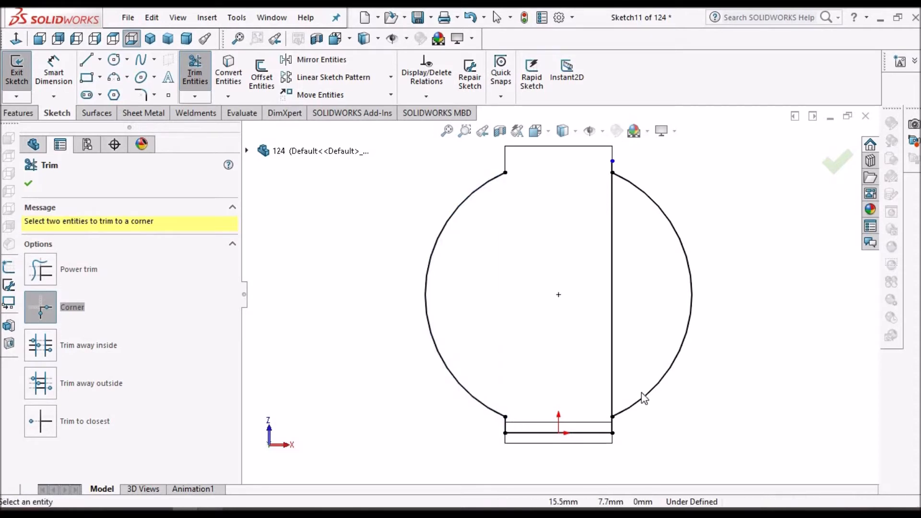
left_click(614, 428)
left_click(612, 431)
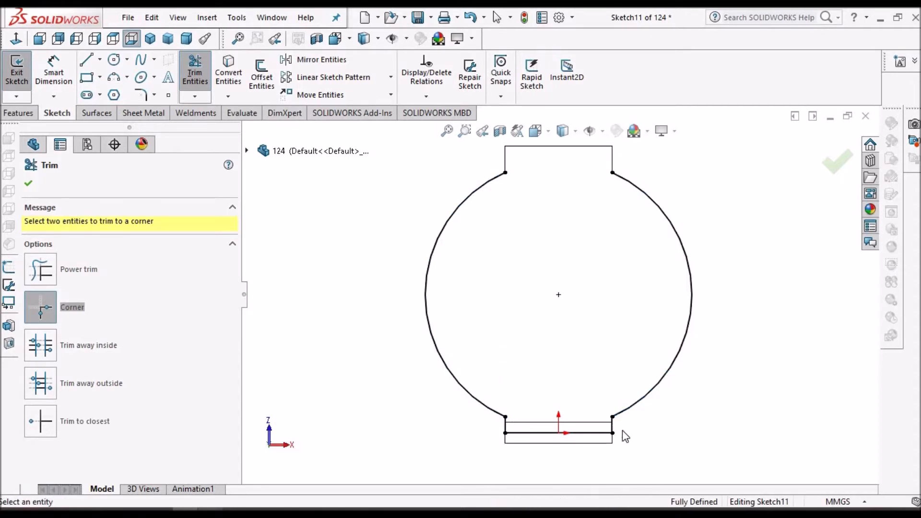
key("Escape")
Step: Convert the three edges of the first flange's top tab into the sketch to close the second flange's profile
scroll(602, 181, "up", 2)
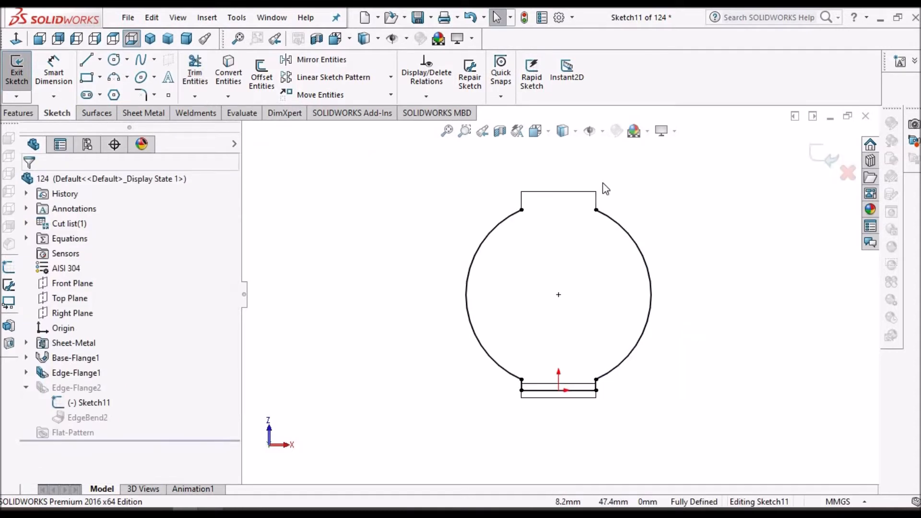
scroll(602, 181, "down", 2)
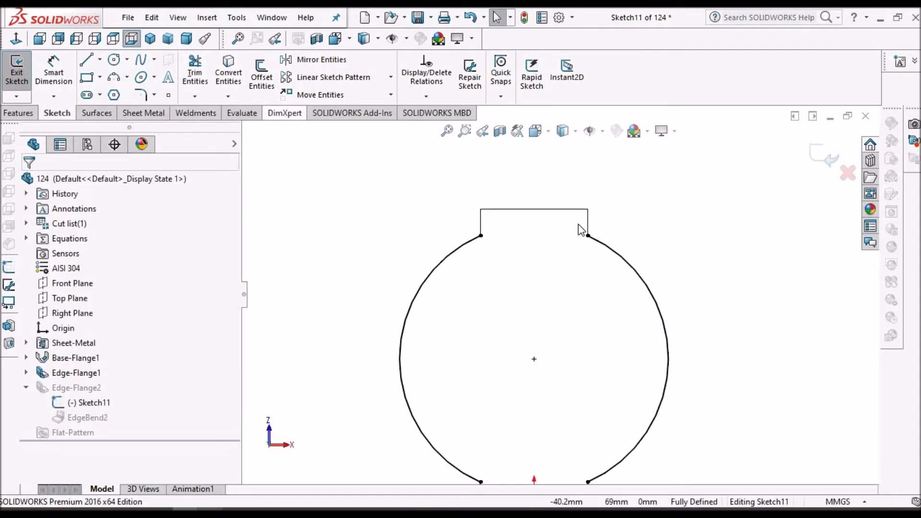
left_click(555, 209)
left_click(233, 68)
left_click(480, 222)
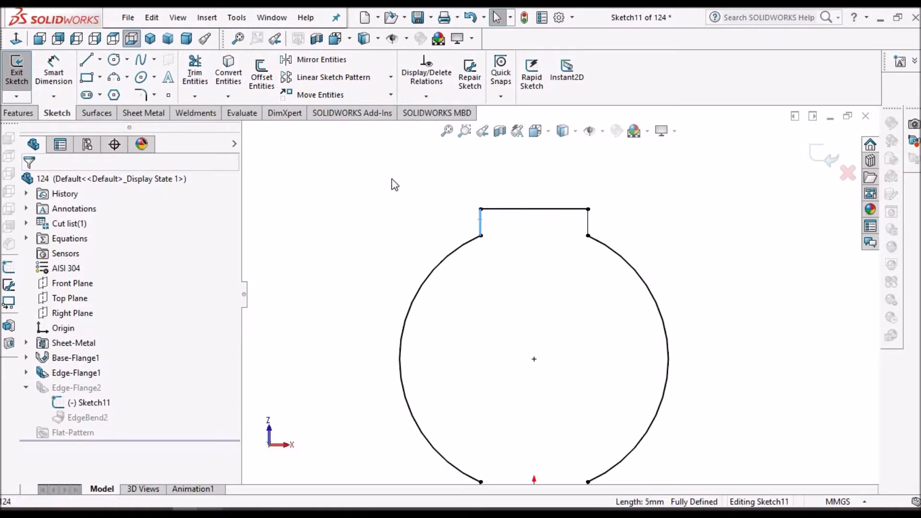
left_click(587, 225)
left_click(232, 79)
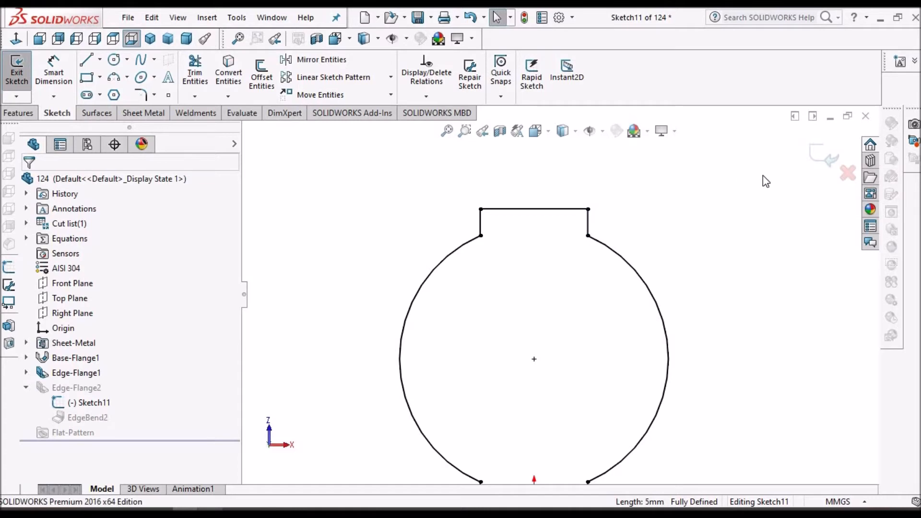
Step: Finish the second flange's profile sketch and show the part in the Shaded With Edges display style
left_click(823, 155)
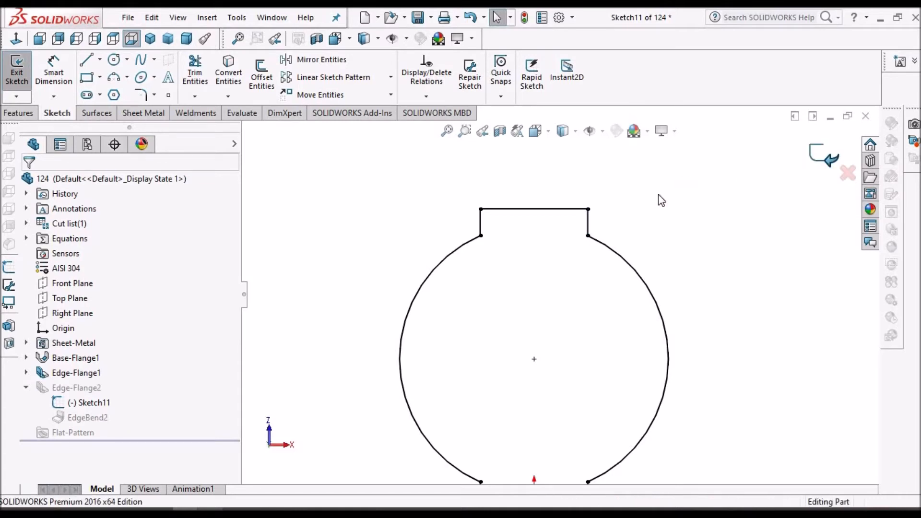
mouse_move(679, 308)
middle_mouse_down()
mouse_move(720, 371)
mouse_move(750, 381)
middle_mouse_up()
left_click(576, 134)
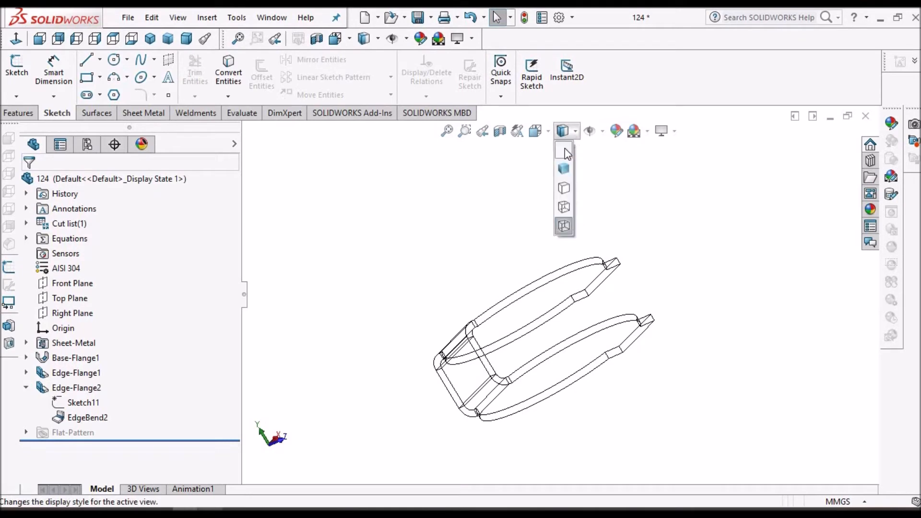
left_click(564, 150)
Step: Inspect the faces of the two disc-shaped flanges and save the part
mouse_move(478, 301)
middle_mouse_down()
mouse_move(602, 270)
mouse_move(506, 358)
mouse_move(523, 350)
middle_mouse_up()
middle_click_drag(468, 412, 621, 262)
left_click(622, 263)
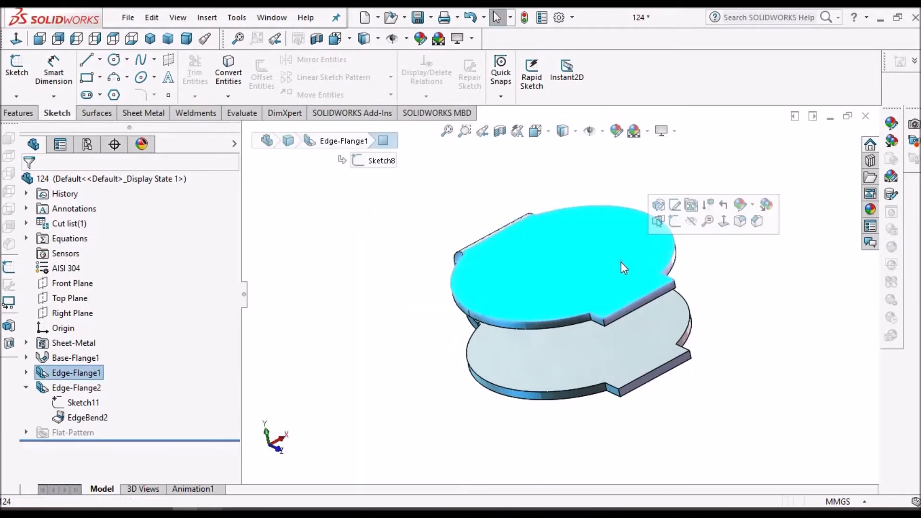
left_click(511, 370)
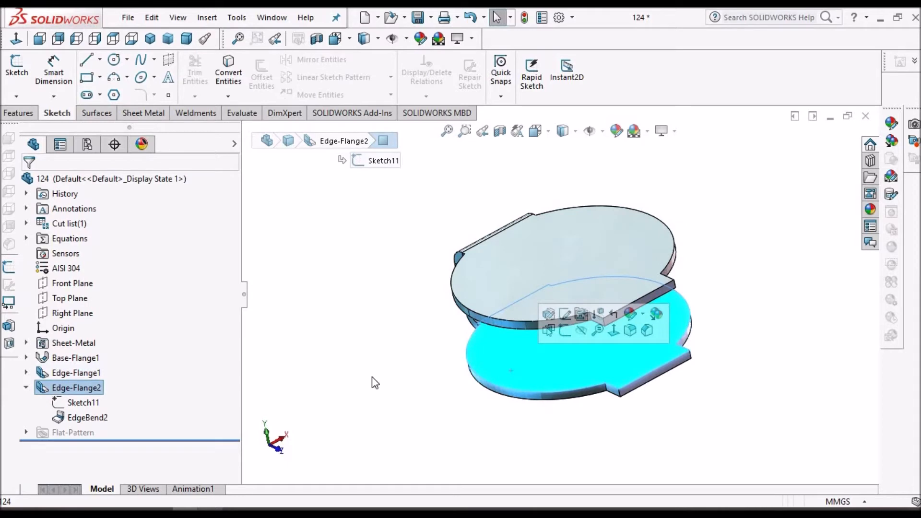
left_click(355, 382)
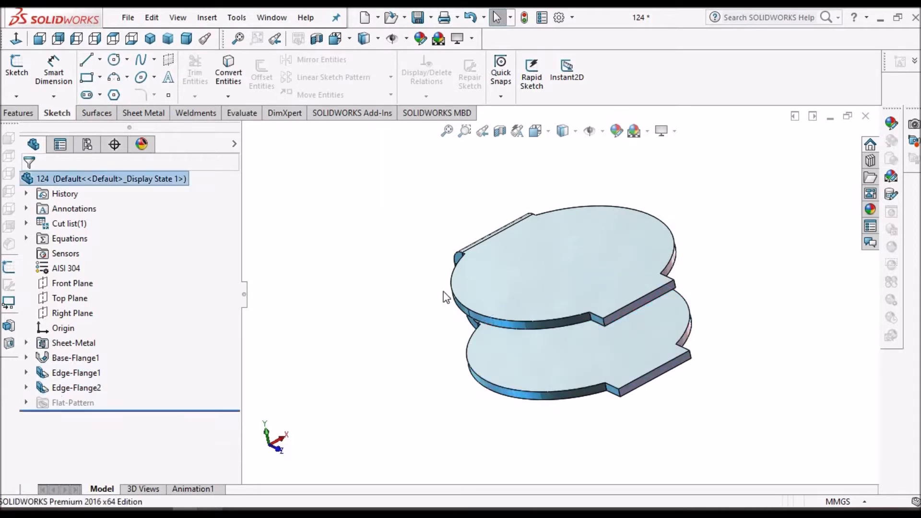
left_click(417, 17)
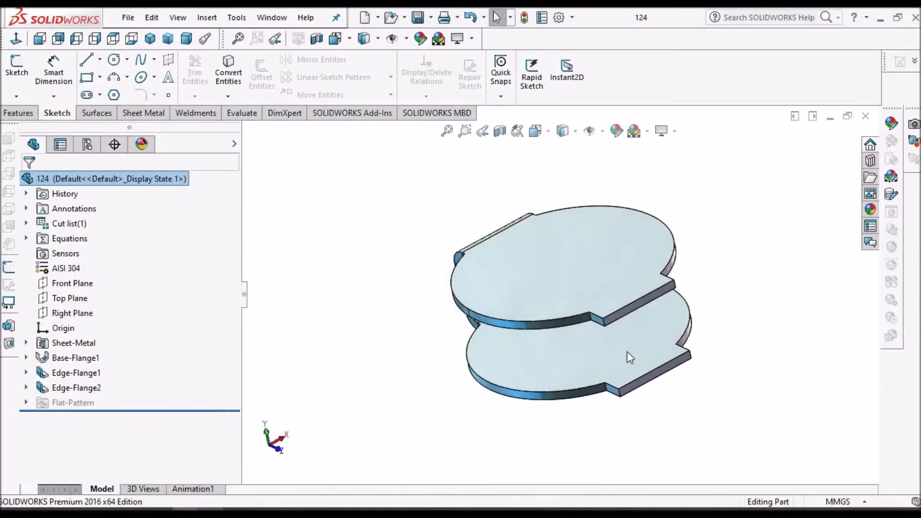
Step: Start a sketch on the narrow side face of the second flange's tab and view it from the side
middle_click_drag(626, 351, 675, 314)
scroll(679, 359, "down", 3)
scroll(661, 304, "down", 3)
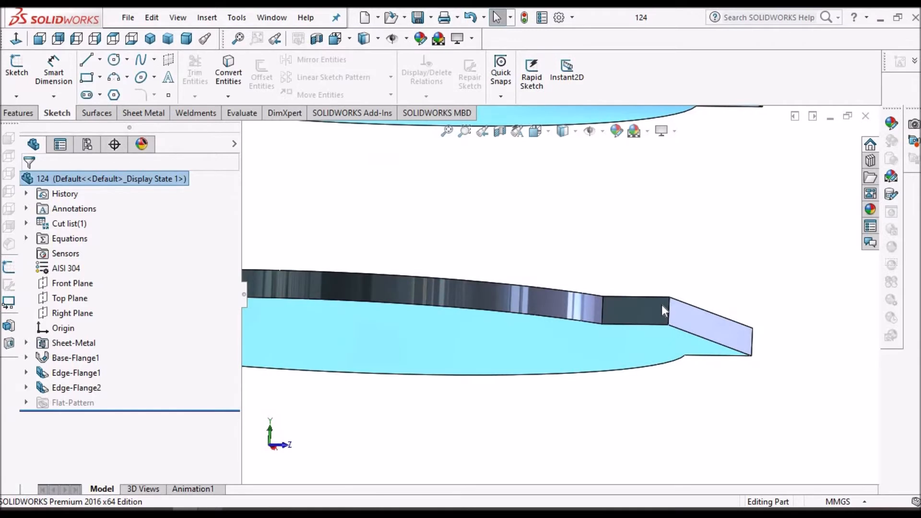
left_click(661, 304)
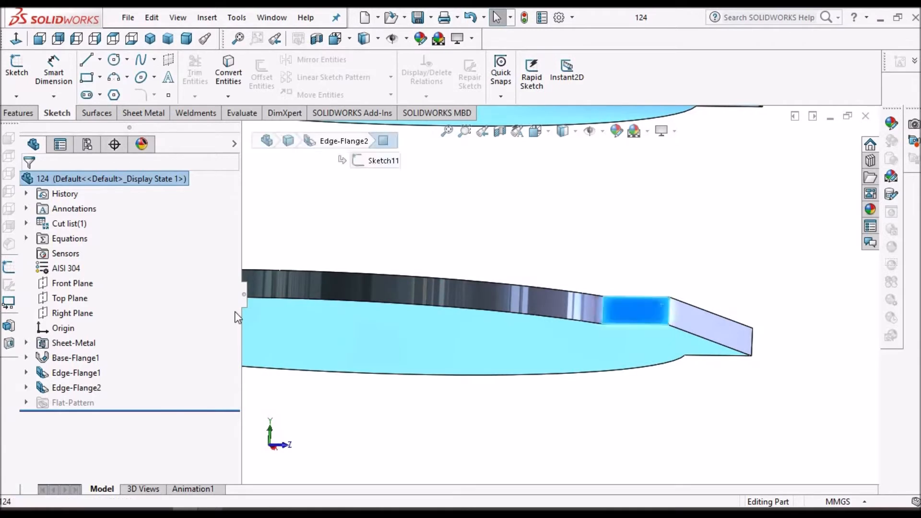
left_click(26, 76)
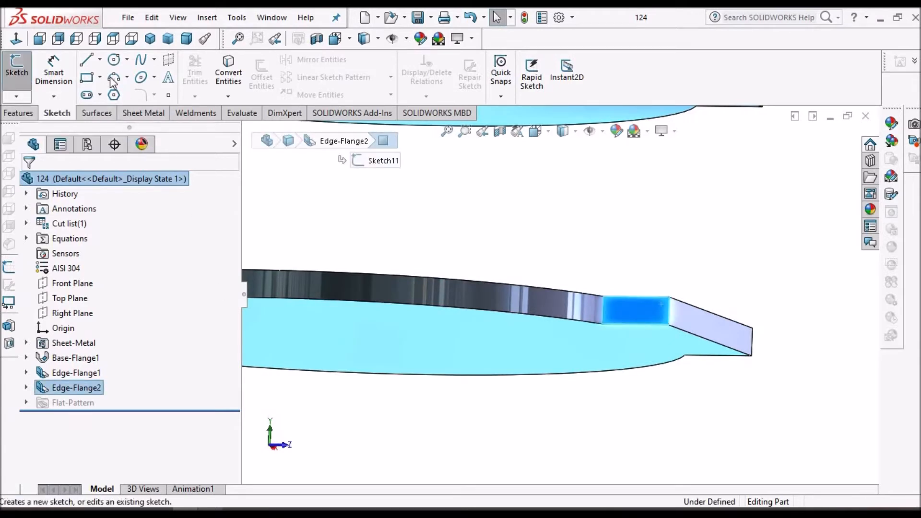
left_click(38, 40)
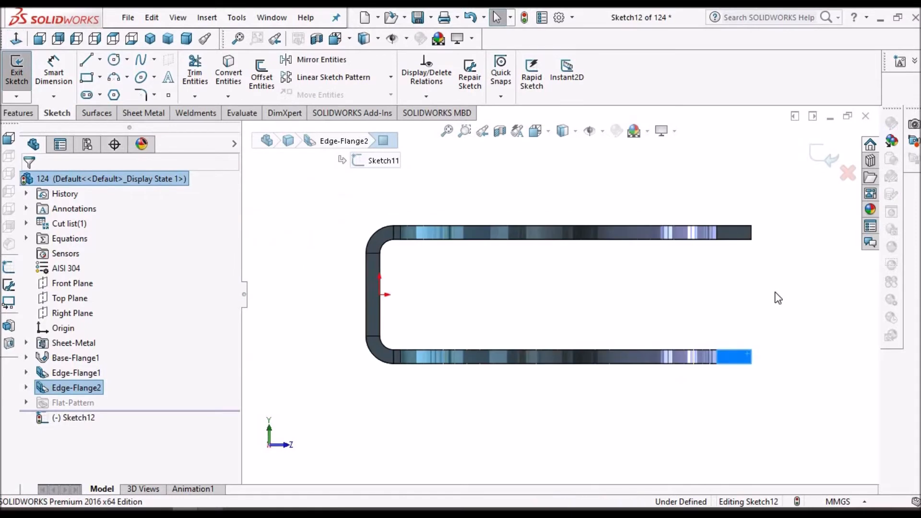
left_click(778, 298)
Step: Sketch a stepped line chain up from the tab's inner end corner: about 5 mm vertical, 1.8 mm slanting inward, 3 mm vertical
scroll(775, 298, "down", 3)
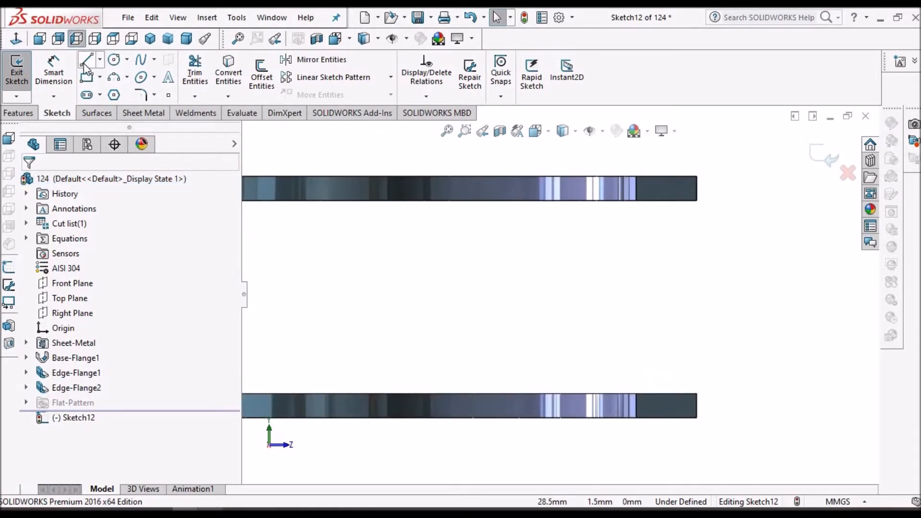
scroll(693, 396, "down", 2)
left_click(692, 394)
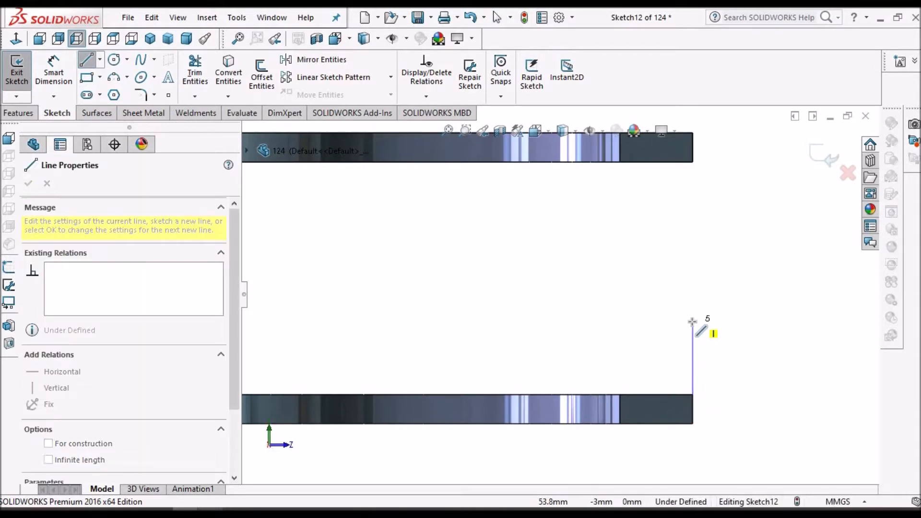
left_click(692, 321)
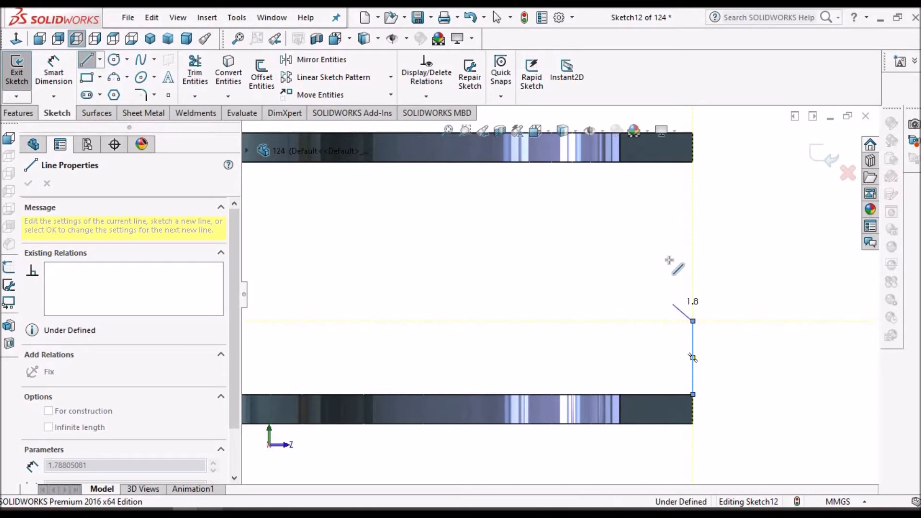
left_click(673, 304)
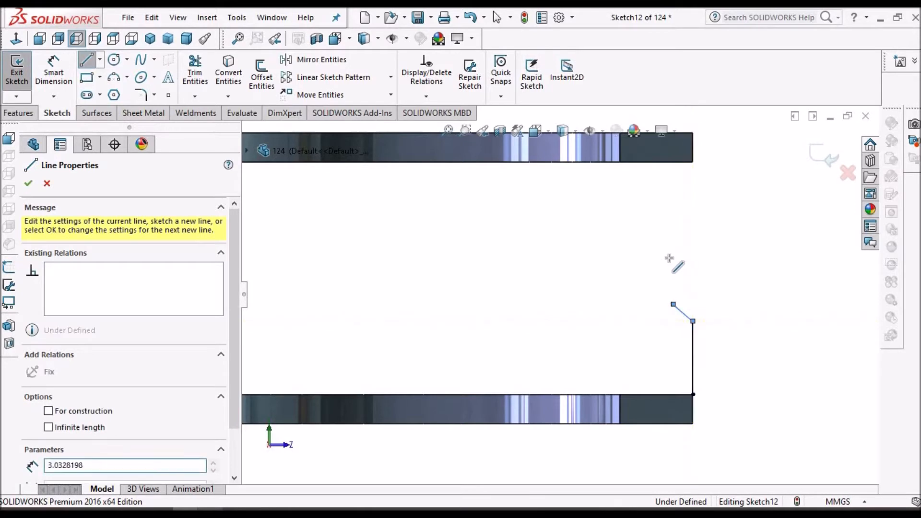
right_click(639, 259)
left_click(661, 267)
scroll(700, 305, "up", 3)
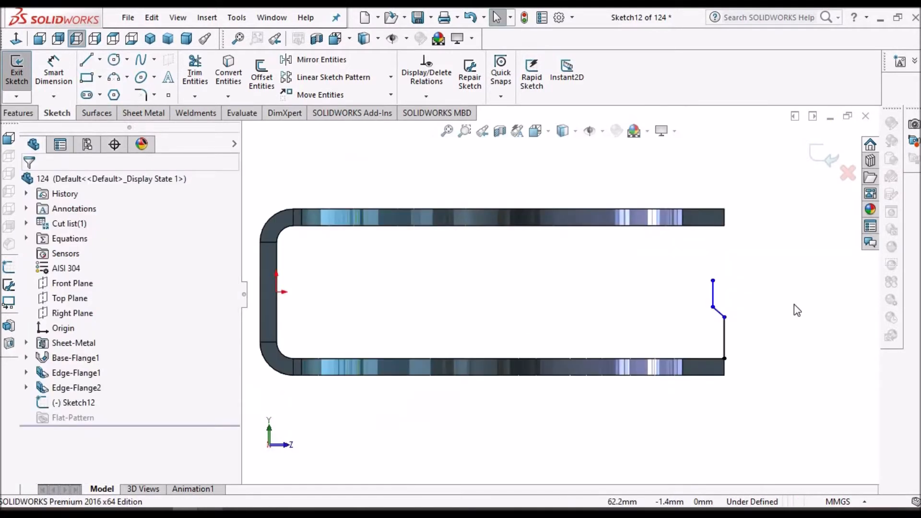
Step: Dimension the profile's upper endpoint 13 mm from the bottom edge of the second flange
left_click(45, 72)
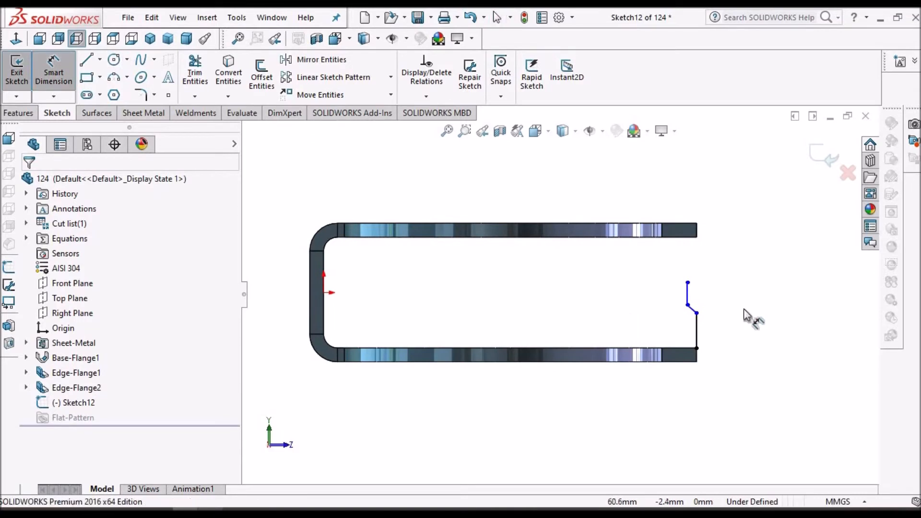
scroll(748, 312, "down", 2)
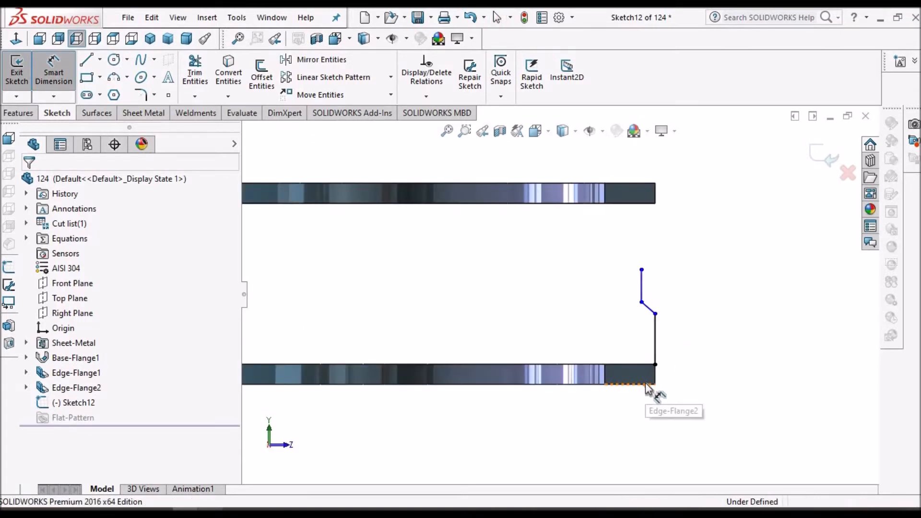
left_click(645, 382)
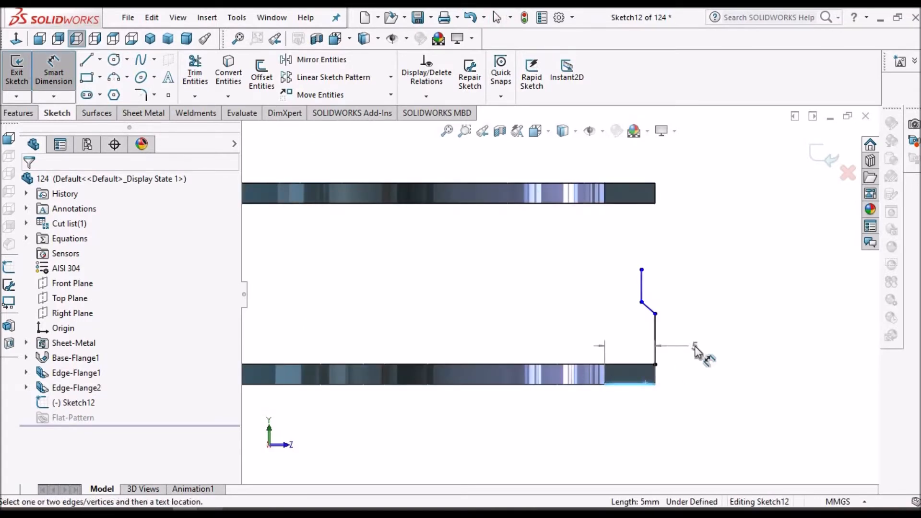
left_click(641, 269)
left_click(733, 327)
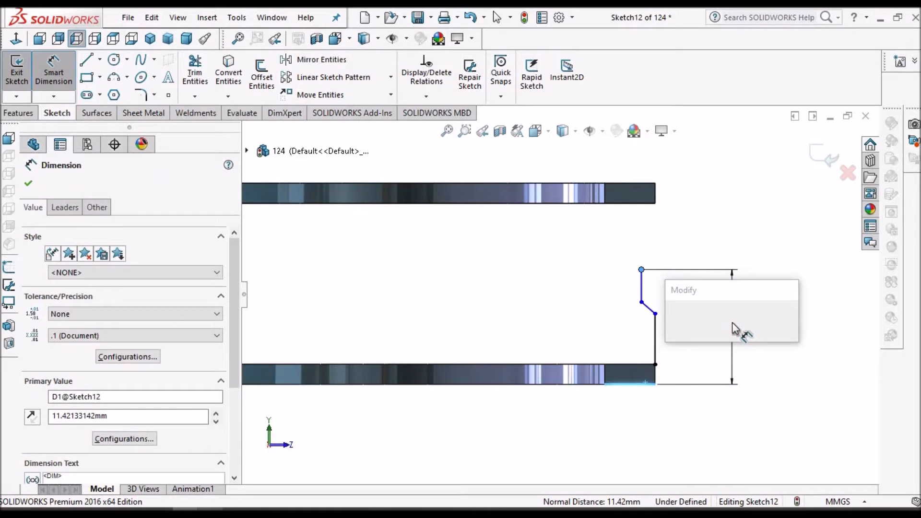
type("13")
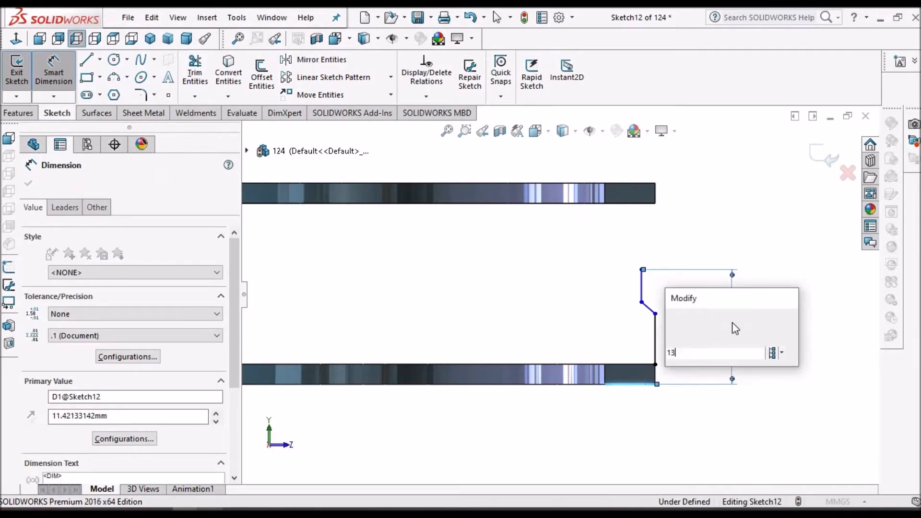
key("Escape")
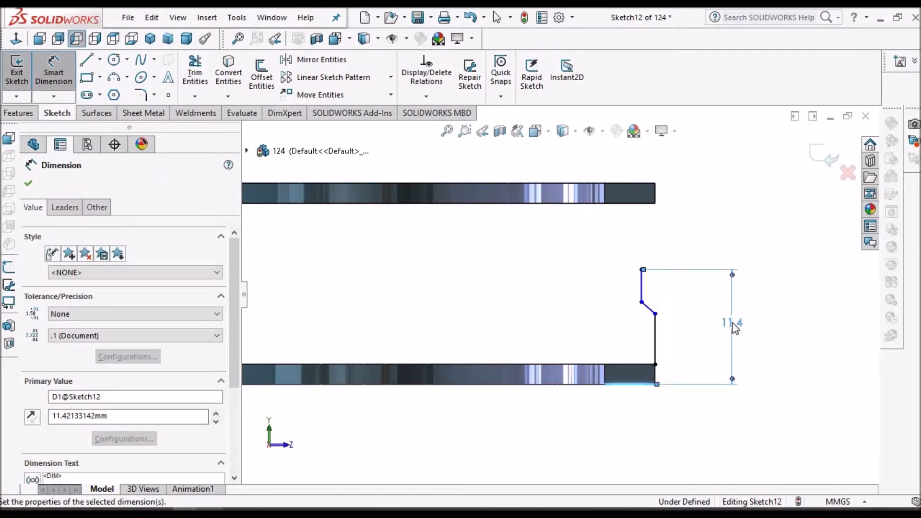
Step: Dimension the upper end of the first vertical line 5 mm from the second flange's bottom edge
left_click(640, 384)
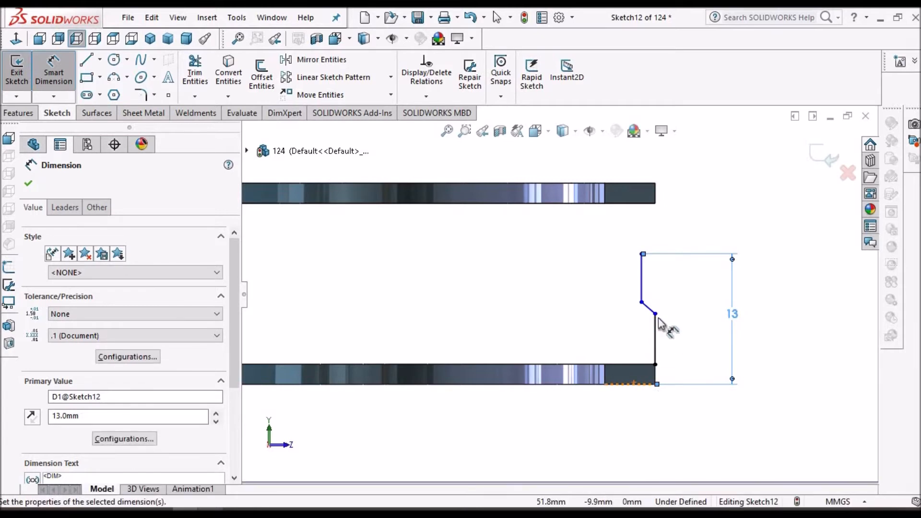
left_click(721, 356)
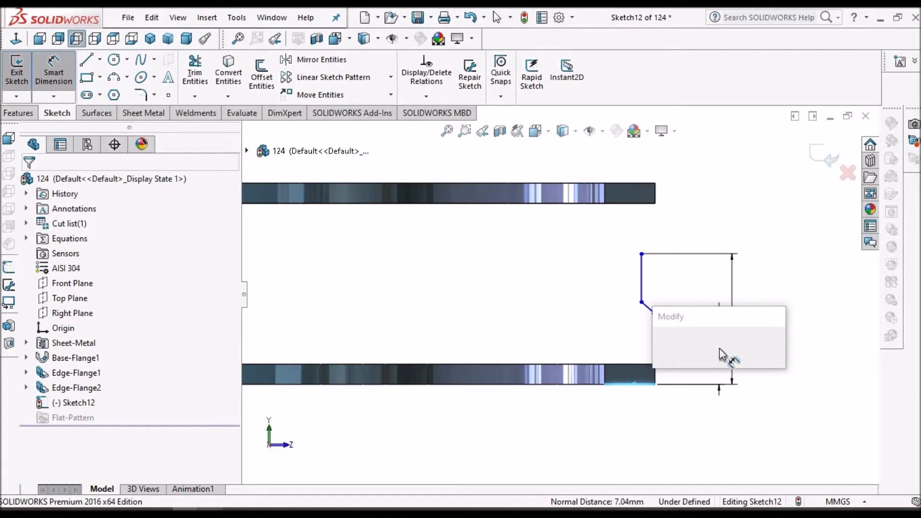
key("Return")
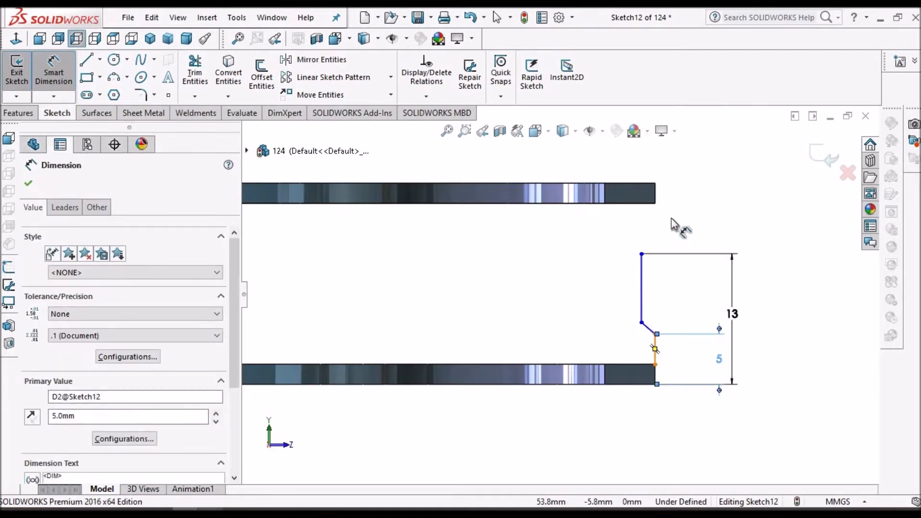
Step: Dimension the horizontal offset between the profile's two vertical lines as 1.8 mm
left_click(655, 348)
left_click(642, 284)
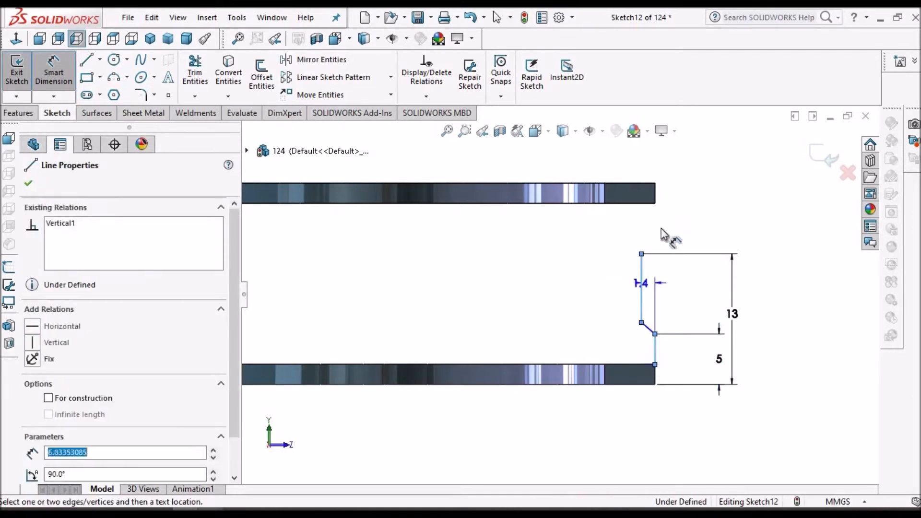
left_click(685, 235)
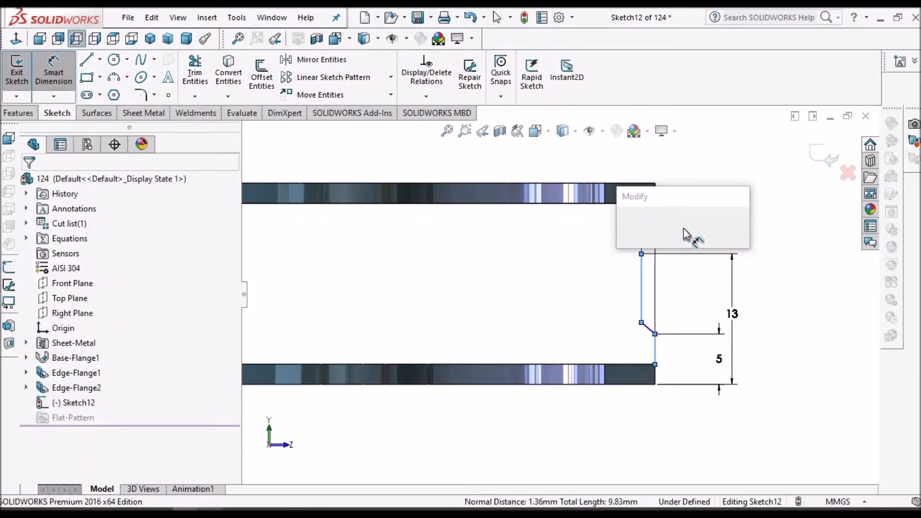
type("1.8")
key("Return")
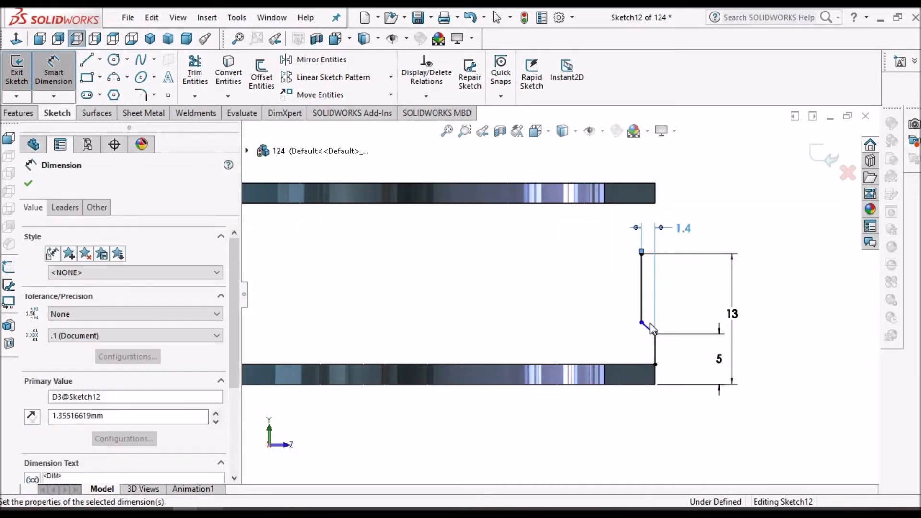
Step: Set the angle between the slanted line and the upper vertical line to 135 degrees and finish the sketch
scroll(649, 323, "down", 4)
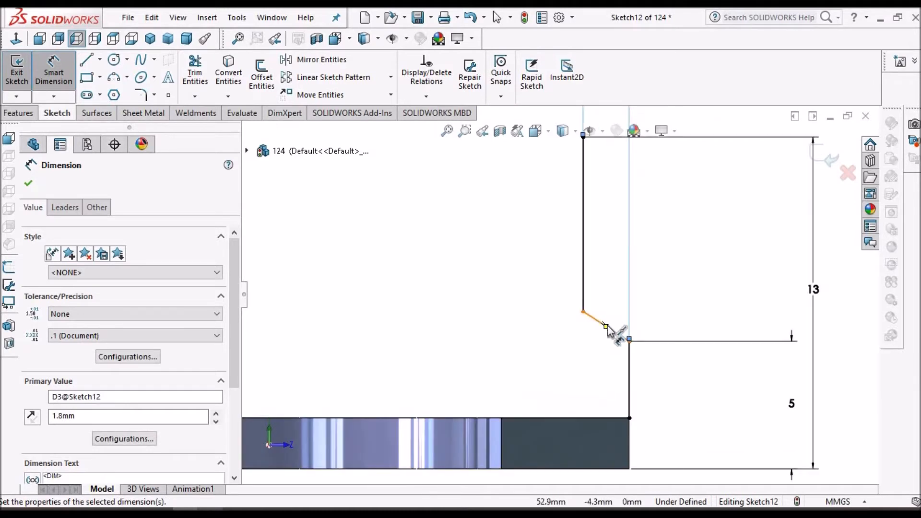
left_click(583, 263)
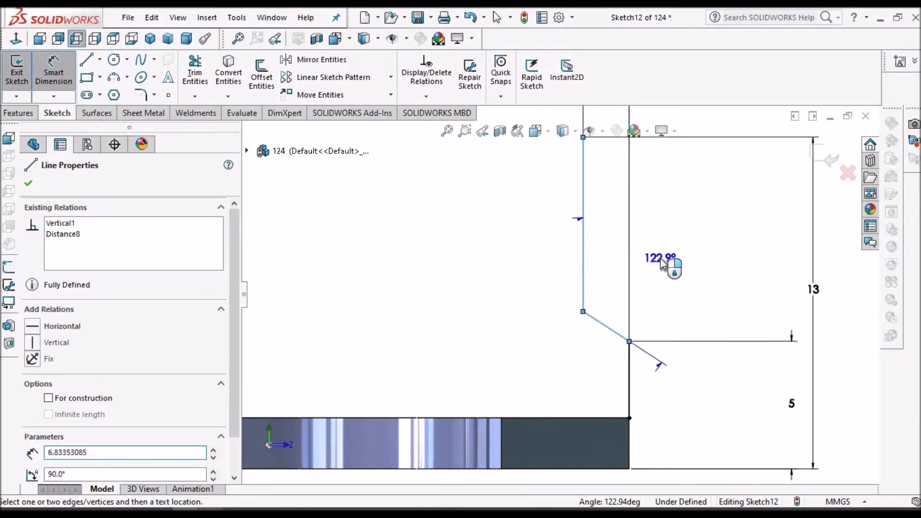
left_click(660, 263)
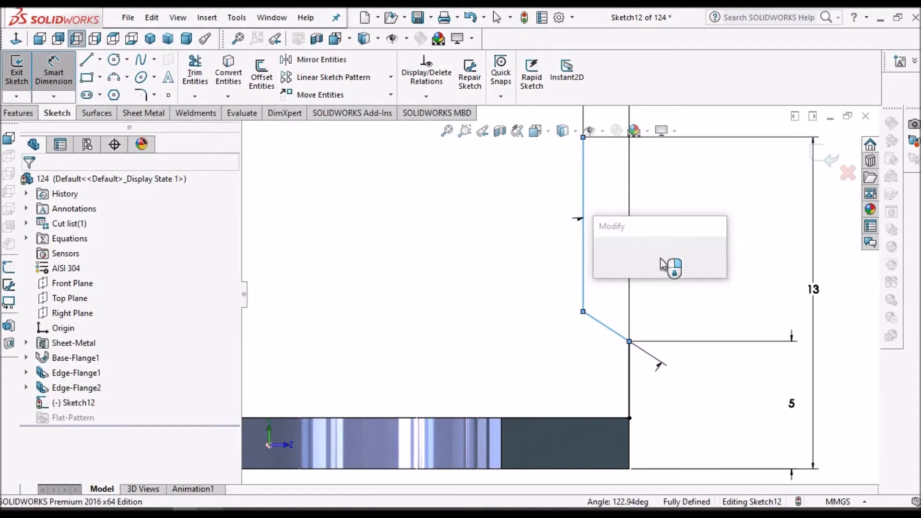
type("135")
key("Return")
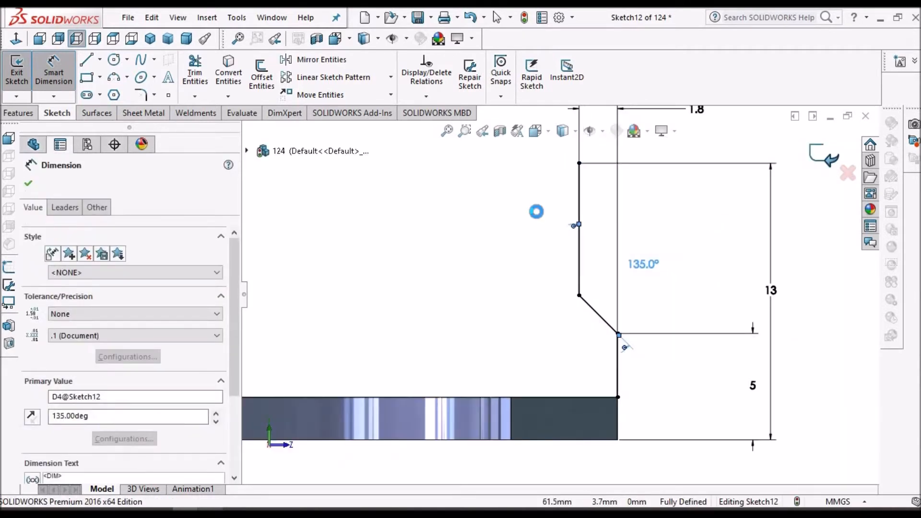
left_click(536, 211)
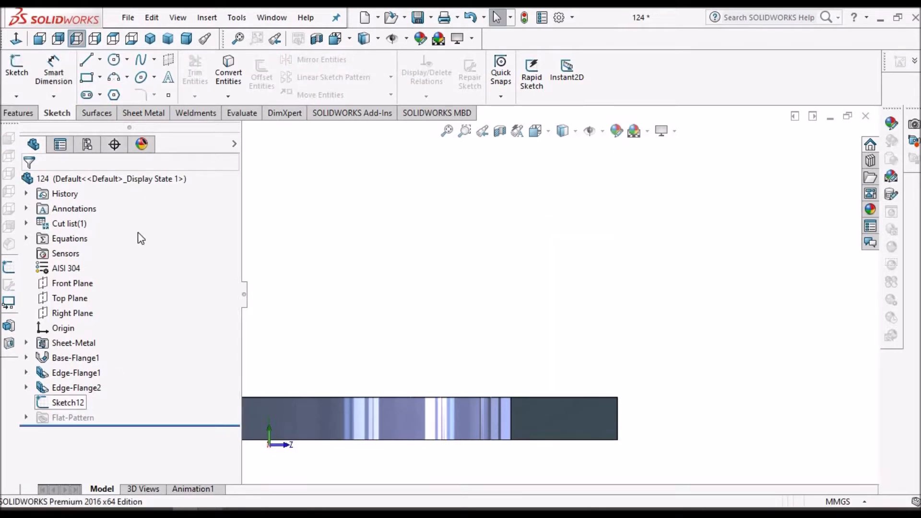
Step: Create a Miter Flange on the second flange's tab from the stepped sketch, with a custom bend radius of 1 mm
left_click(153, 114)
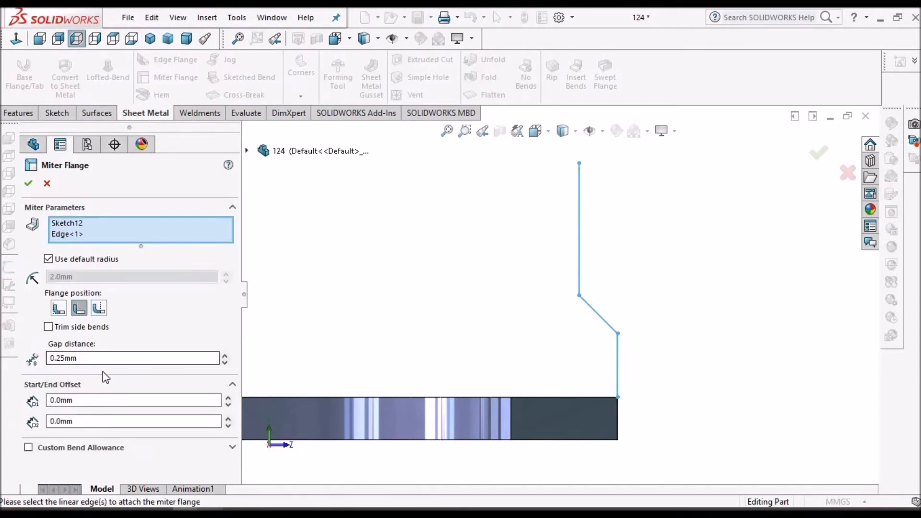
left_click(48, 259)
left_click(103, 279)
type("1")
key("Return")
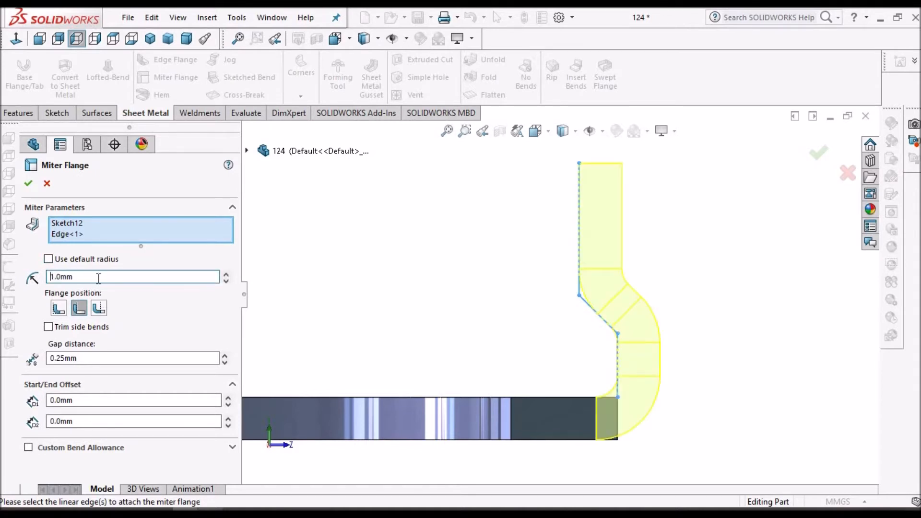
scroll(535, 269, "up", 3)
left_click(28, 185)
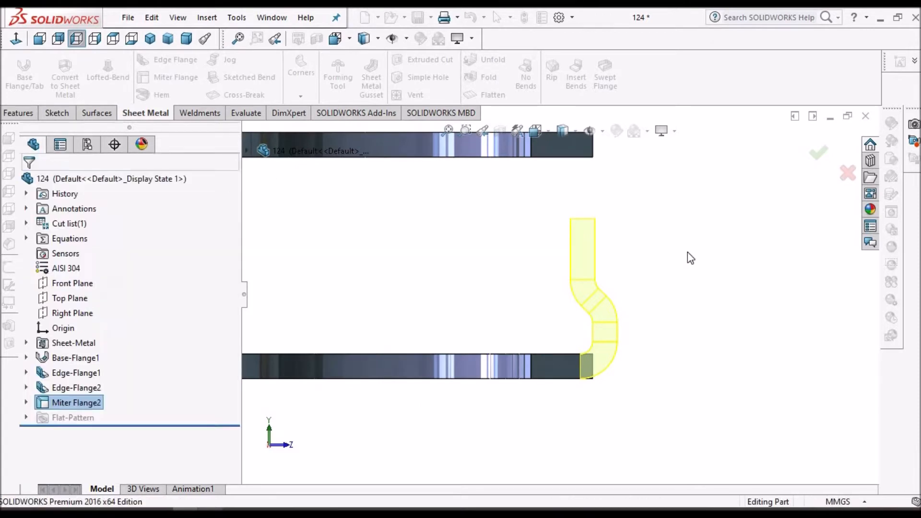
Step: Compare the miter flange's stepped shape with the model views in the Clamp reference PDF
scroll(568, 266, "up", 2)
middle_click_drag(568, 267, 517, 304)
scroll(517, 304, "up", 1)
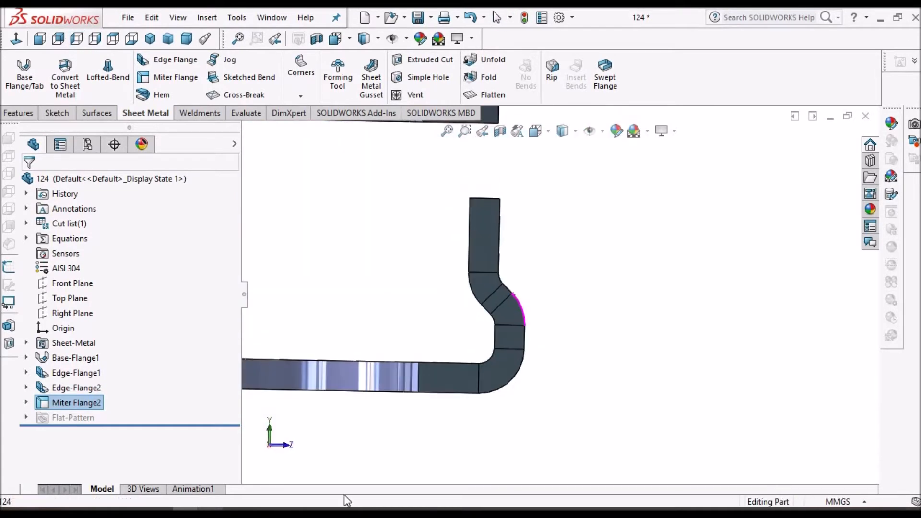
left_click(210, 513)
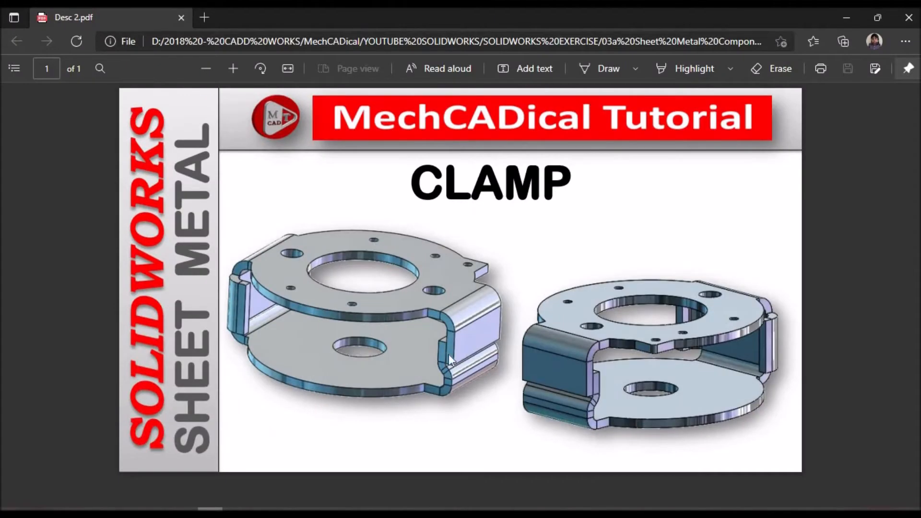
left_click(846, 17)
scroll(702, 228, "up", 4)
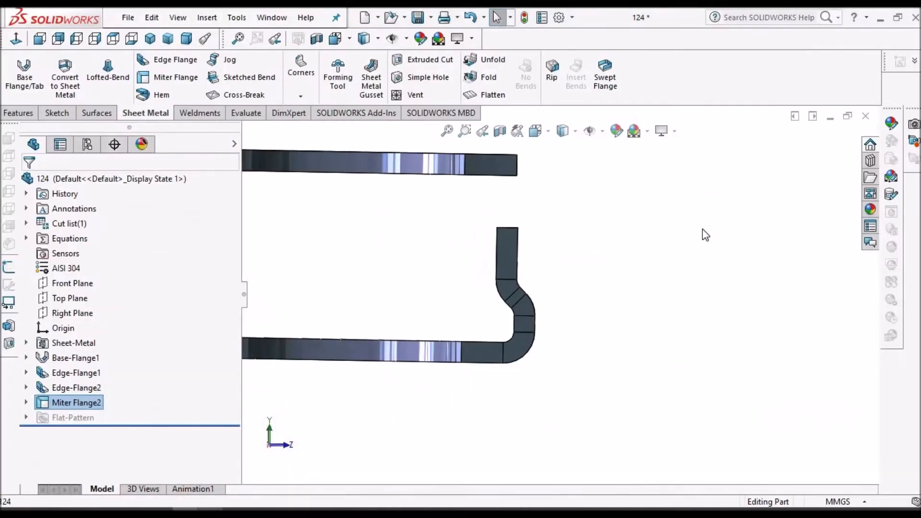
Step: Start an Edge Flange from the lower outer edge of the upper disc's tab, directed downward with a blind length of 10 mm
middle_click_drag(637, 248, 592, 268)
key("f")
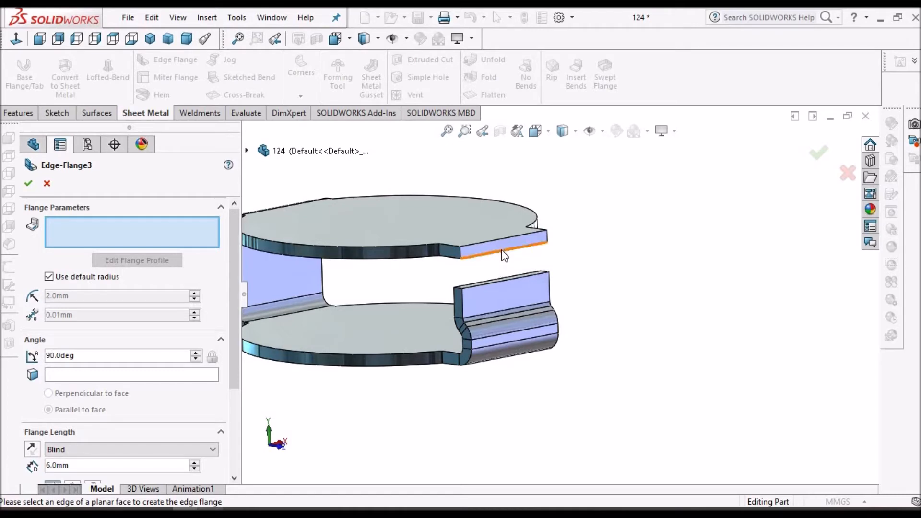
left_click(502, 249)
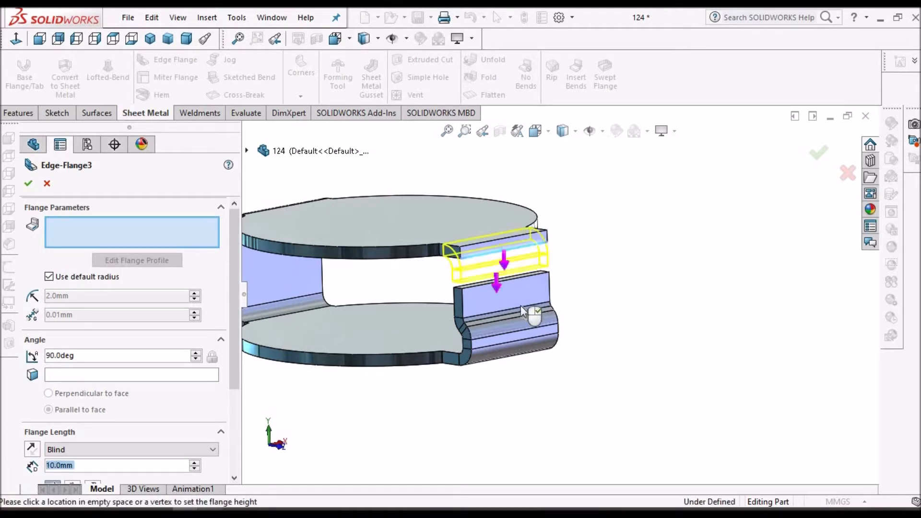
left_click(601, 210)
middle_click_drag(537, 238, 559, 215)
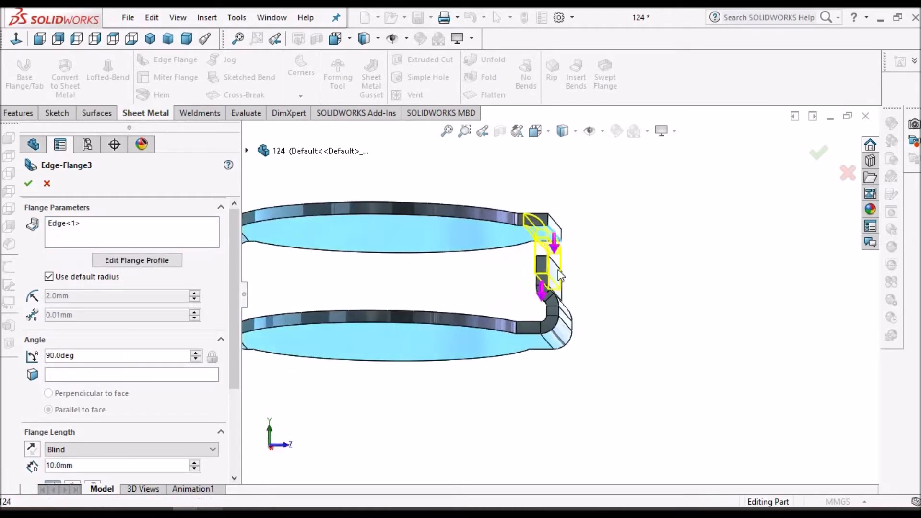
scroll(559, 276, "down", 5)
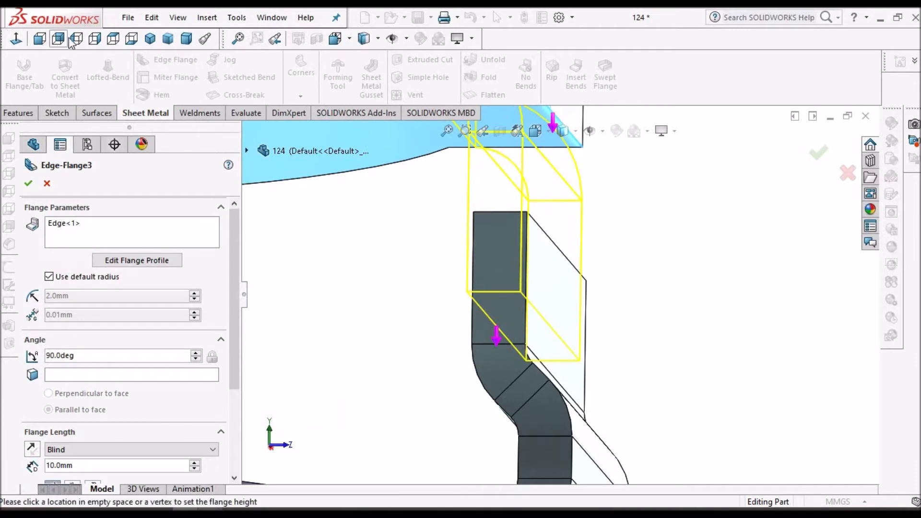
Step: Set the edge flange's position to Material Outside with a 0.2 mm blind offset and finish the flange
left_click(76, 38)
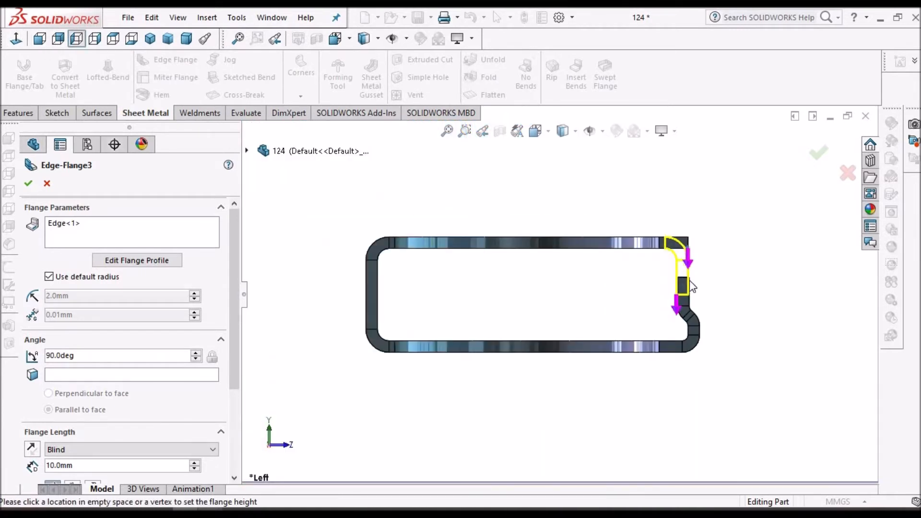
scroll(690, 283, "down", 2)
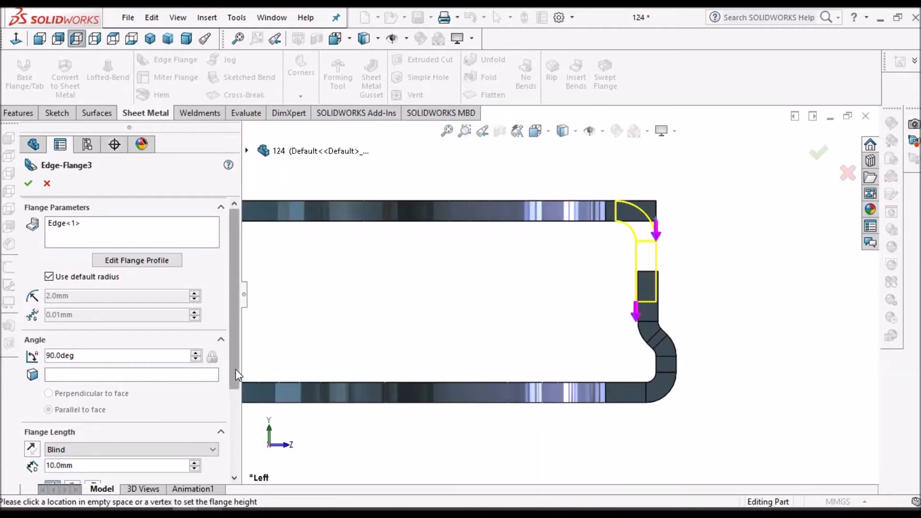
scroll(235, 369, "down", 3)
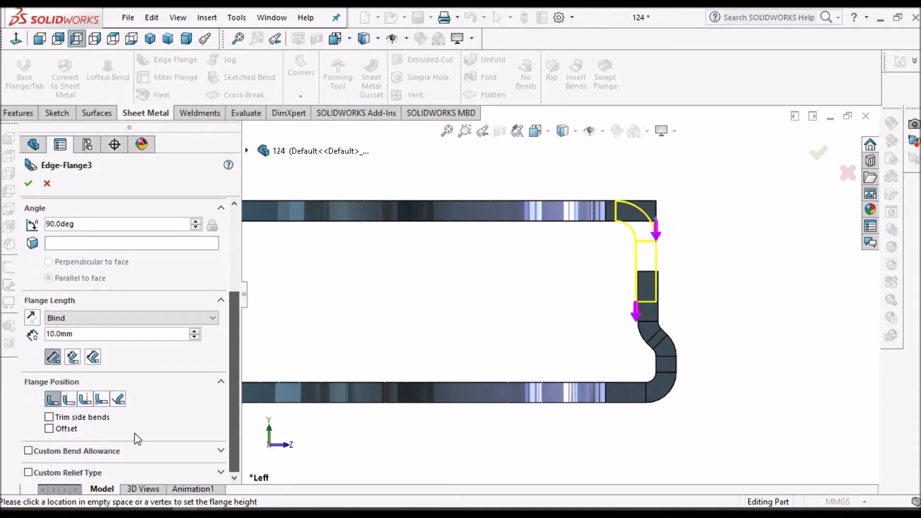
left_click(83, 398)
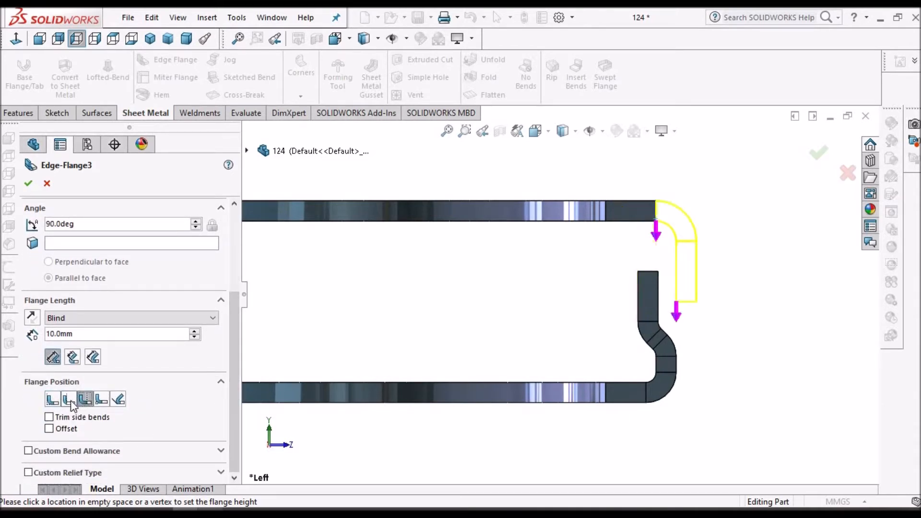
left_click(49, 429)
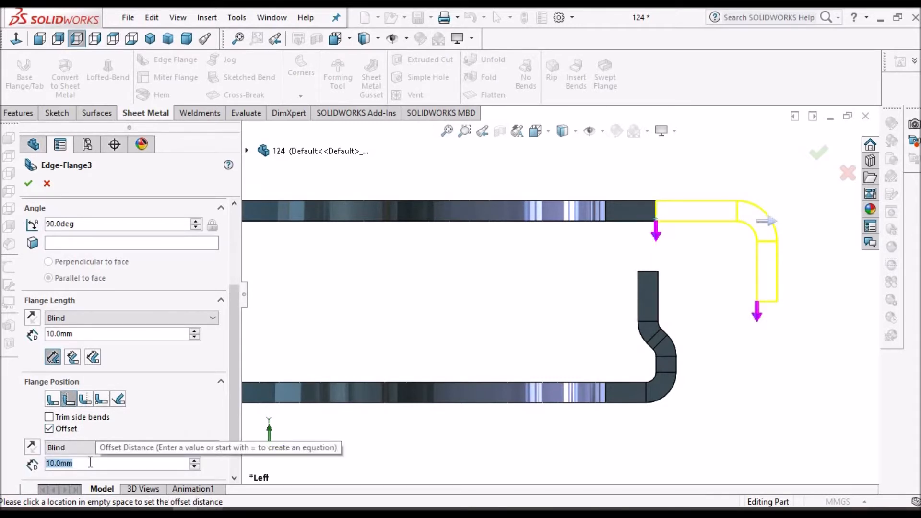
key("BackSpace")
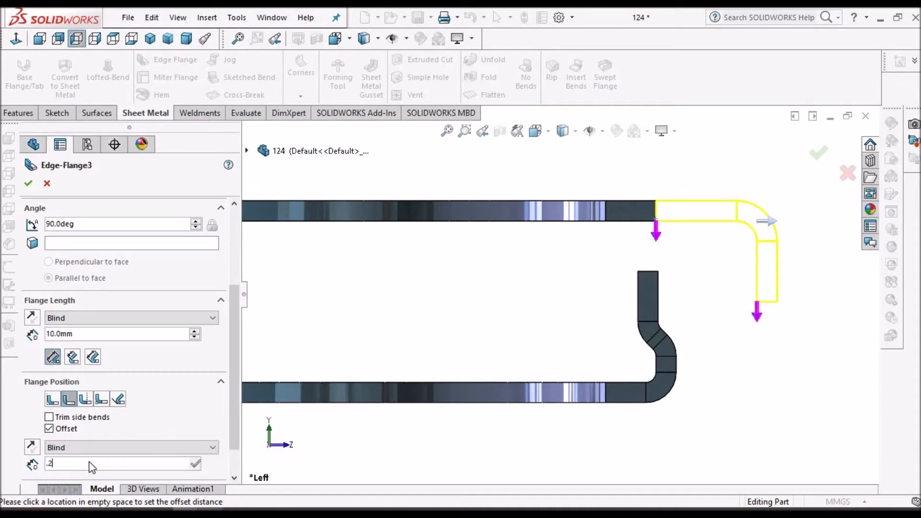
type(".2")
key("Return")
scroll(680, 235, "down", 10)
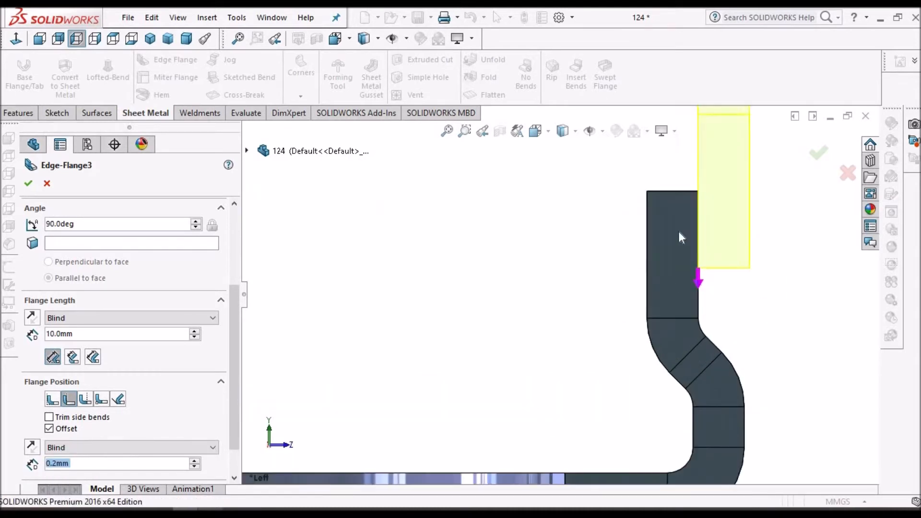
scroll(638, 324, "up", 6)
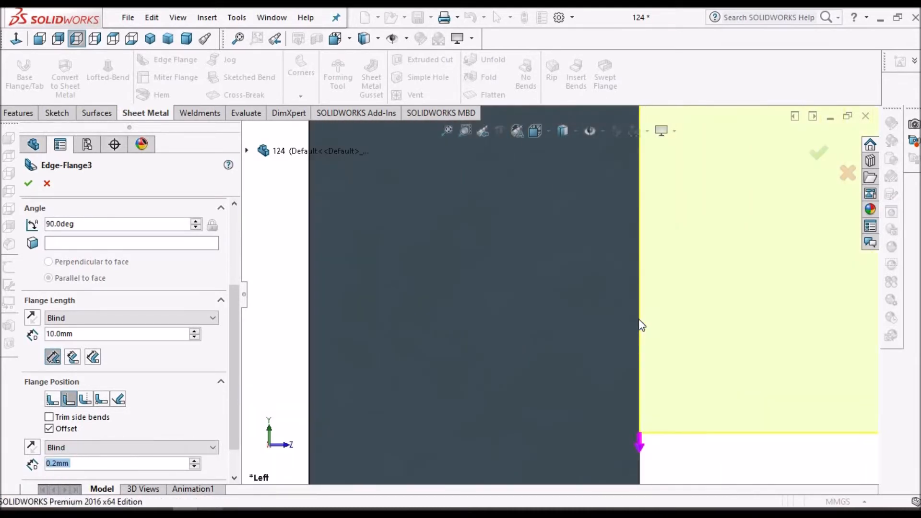
scroll(556, 249, "up", 3)
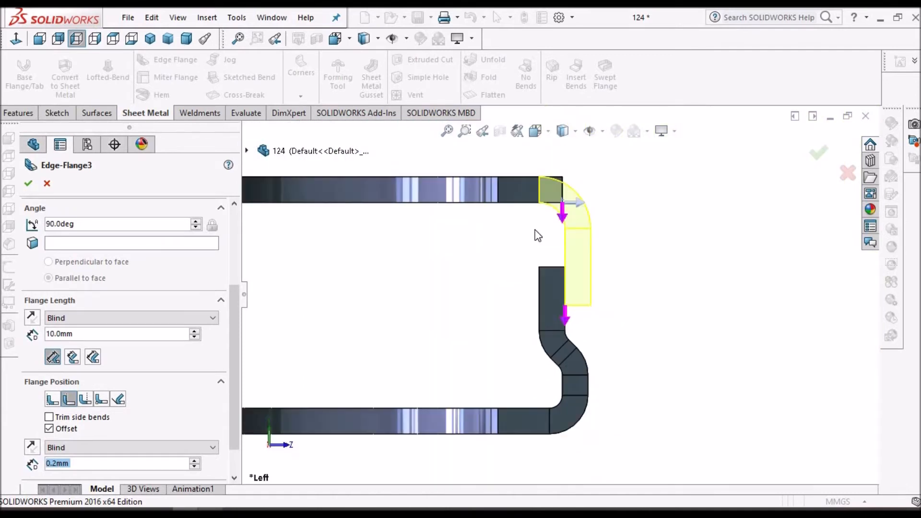
scroll(230, 364, "down", 2)
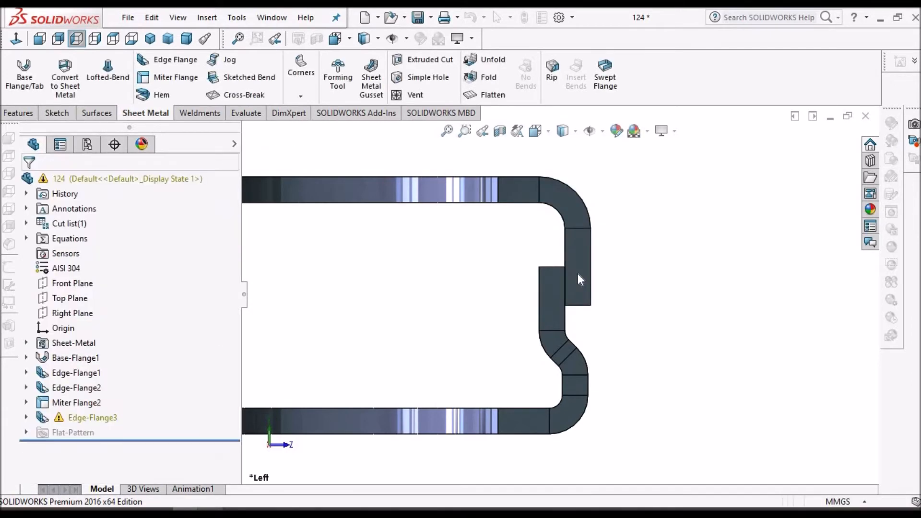
Step: Edit the new edge flange to set its offset distance to 0.3 mm, separating it from the miter flange
middle_click_drag(543, 280, 549, 328)
scroll(559, 323, "down", 4)
middle_click(559, 323)
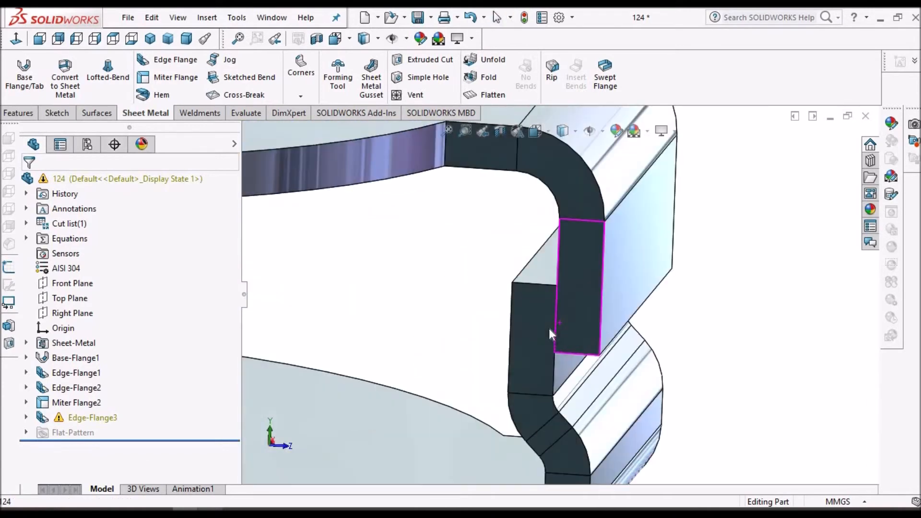
scroll(549, 330, "down", 4)
left_click(25, 417)
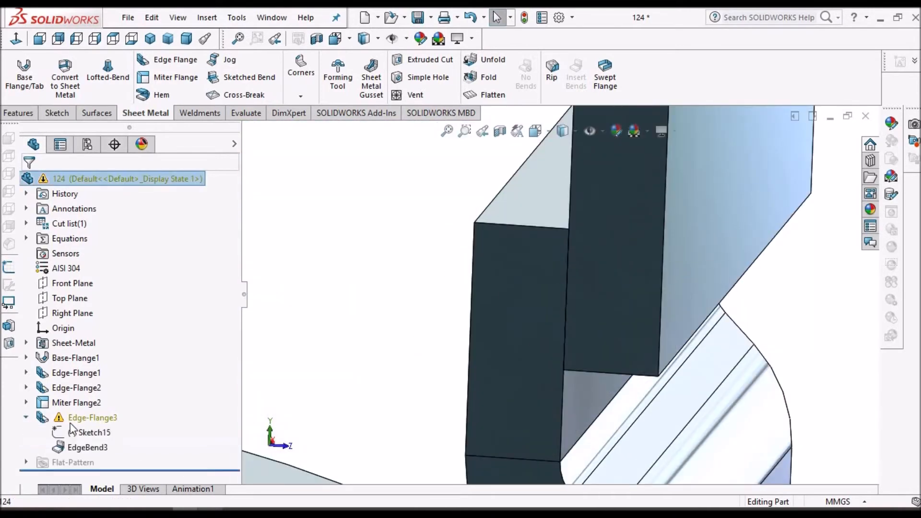
left_click(84, 418)
right_click(84, 418)
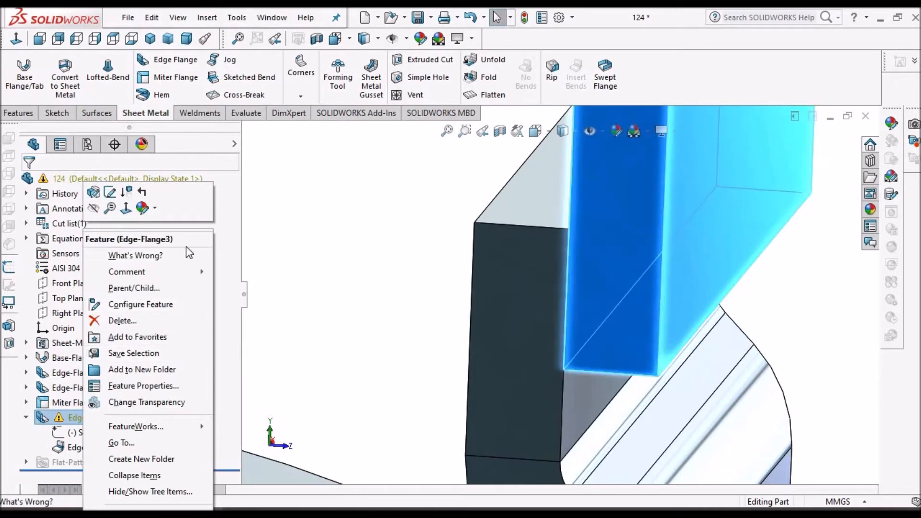
left_click(110, 192)
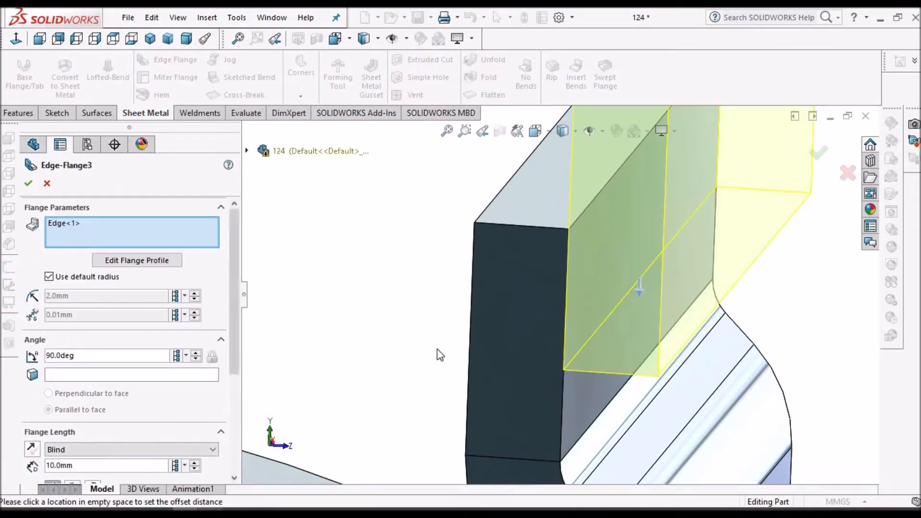
scroll(555, 323, "up", 1)
left_click_drag(232, 365, 235, 461)
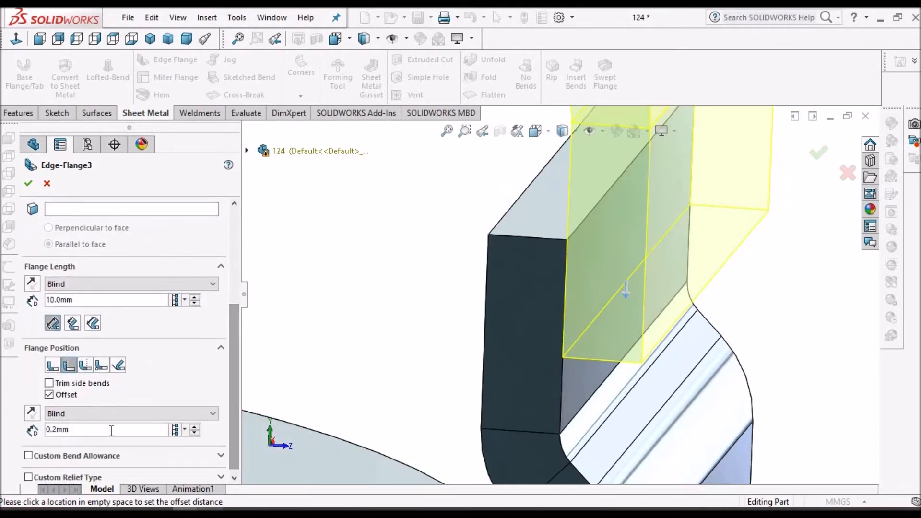
type("0.3")
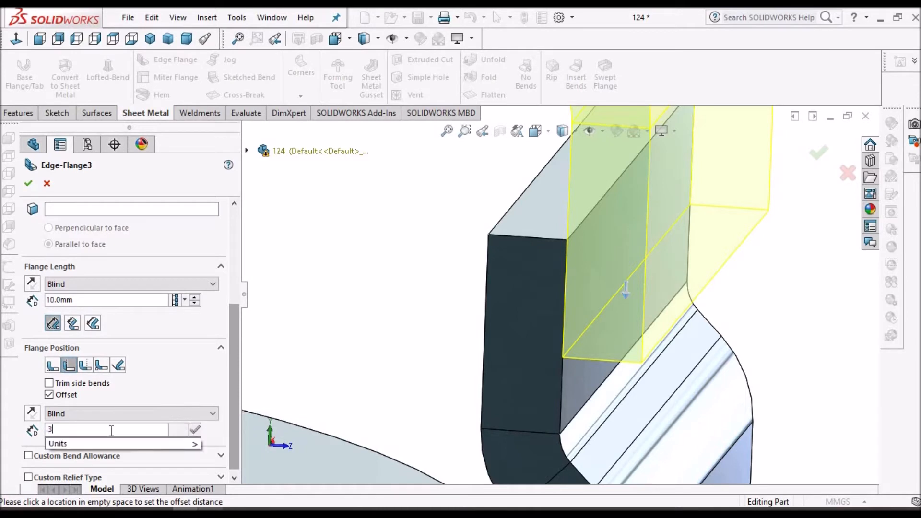
key("Return")
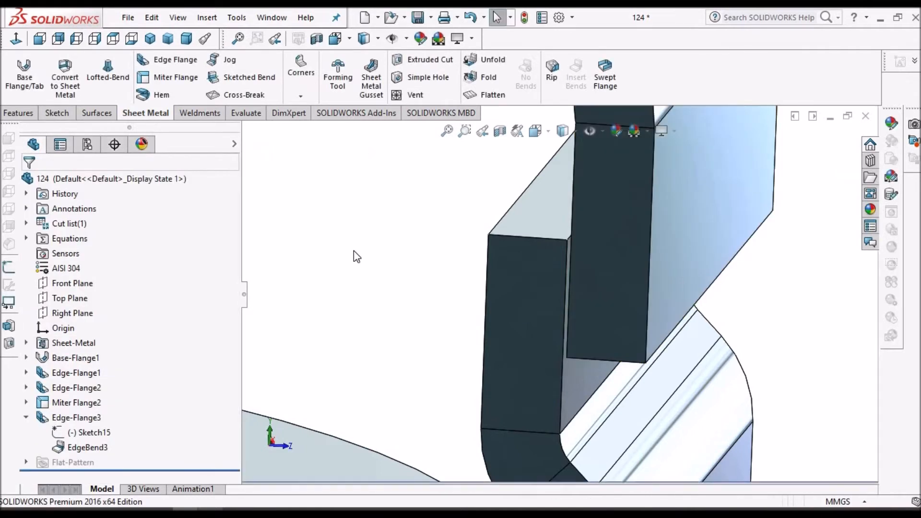
scroll(579, 312, "up", 2)
scroll(580, 312, "up", 3)
middle_click_drag(627, 271, 591, 282)
right_click(88, 416)
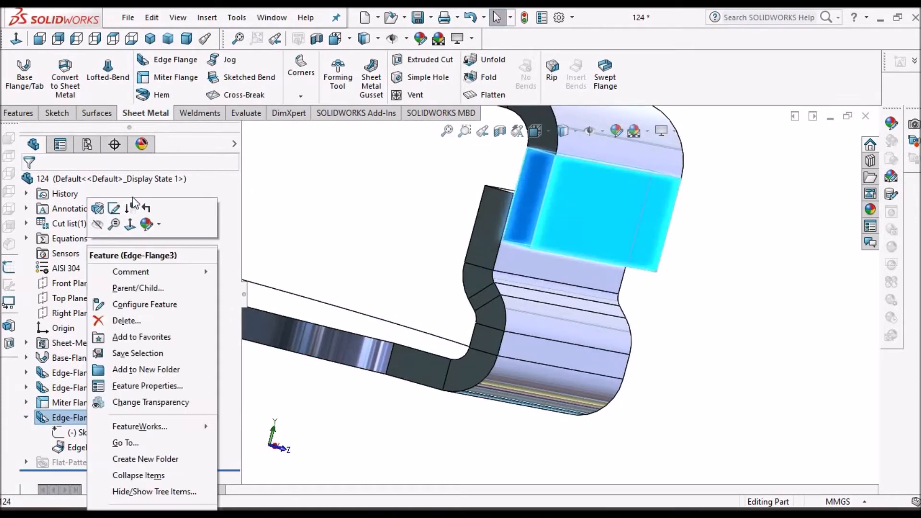
left_click(101, 210)
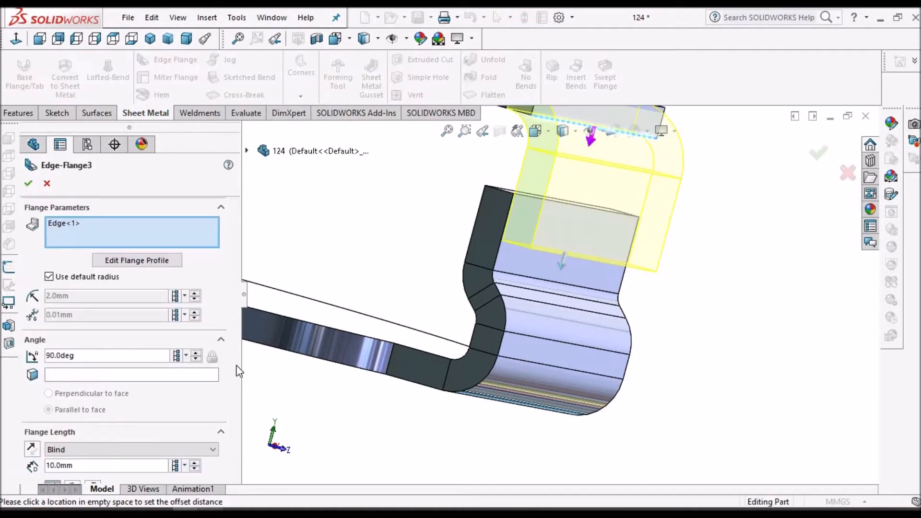
scroll(235, 408, "down", 1)
scroll(233, 413, "down", 3)
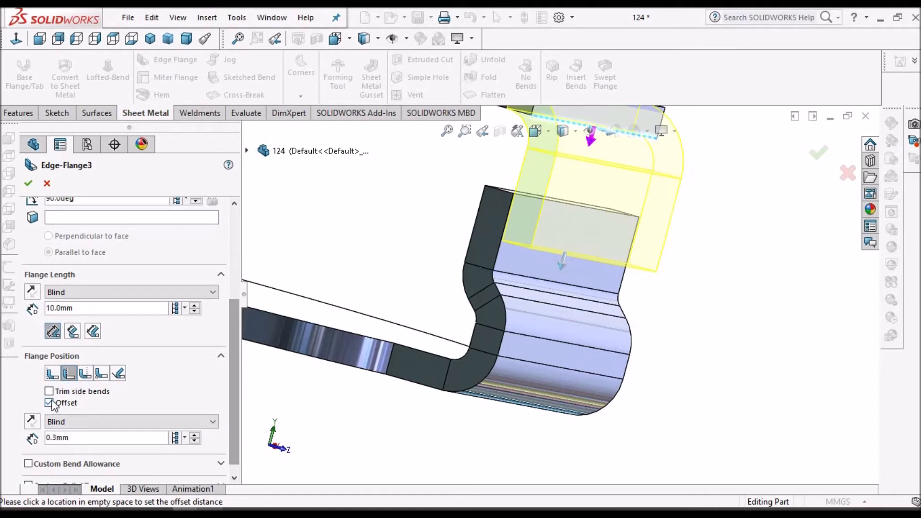
left_click(709, 292)
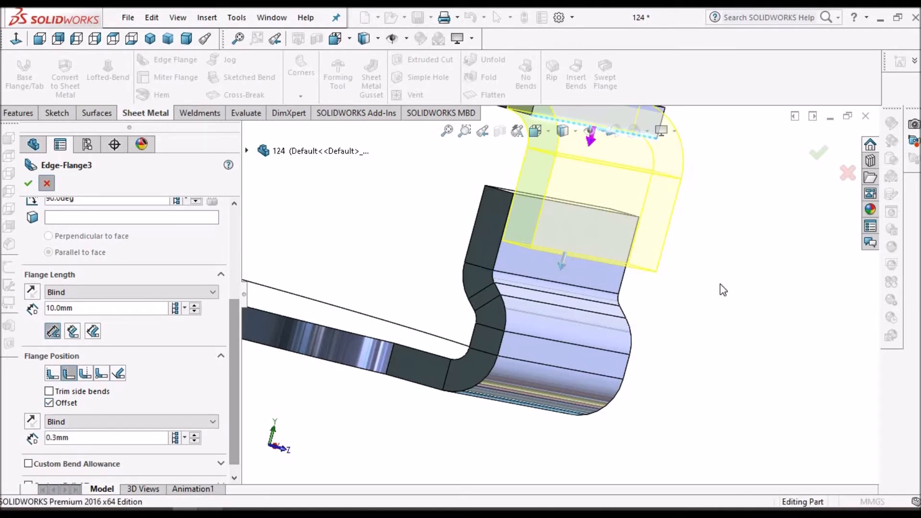
Step: Edit the downward edge flange's profile sketch, dimensioning its lower line 12 mm from the upper disc tab's top edge
middle_click_drag(640, 266, 398, 393)
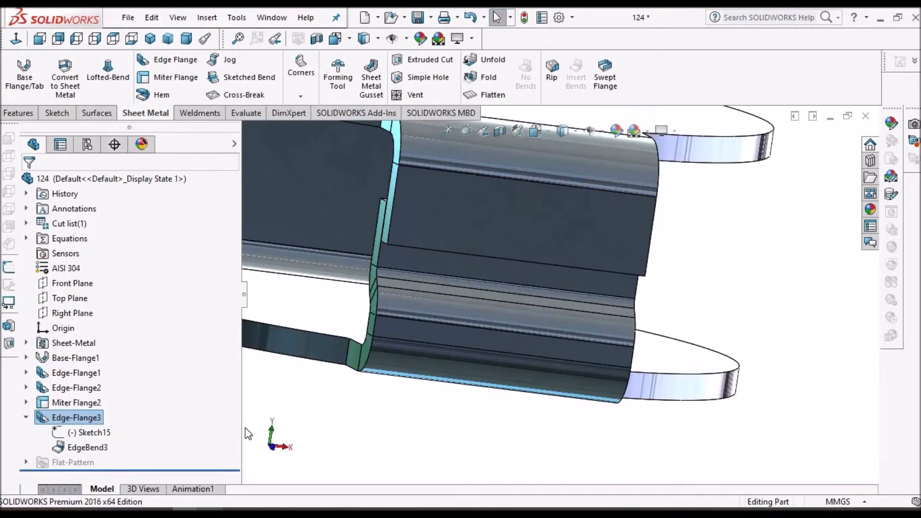
right_click(77, 432)
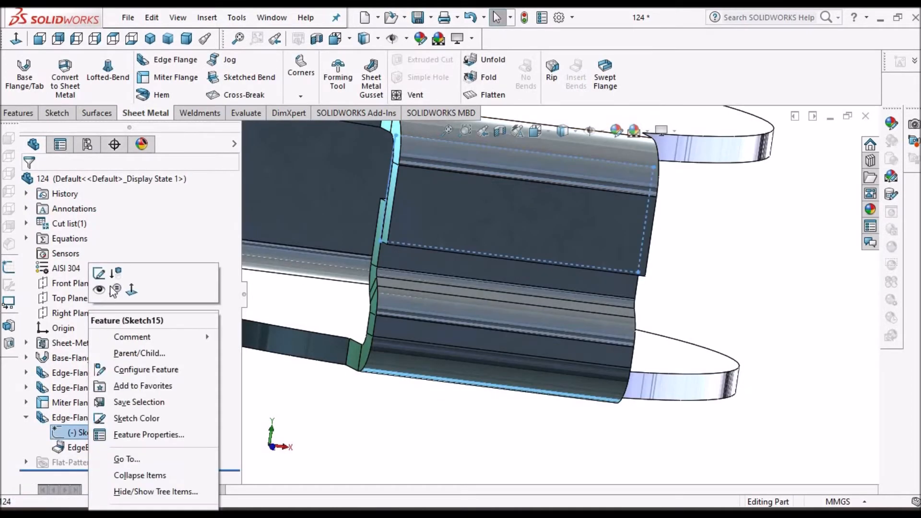
left_click(100, 273)
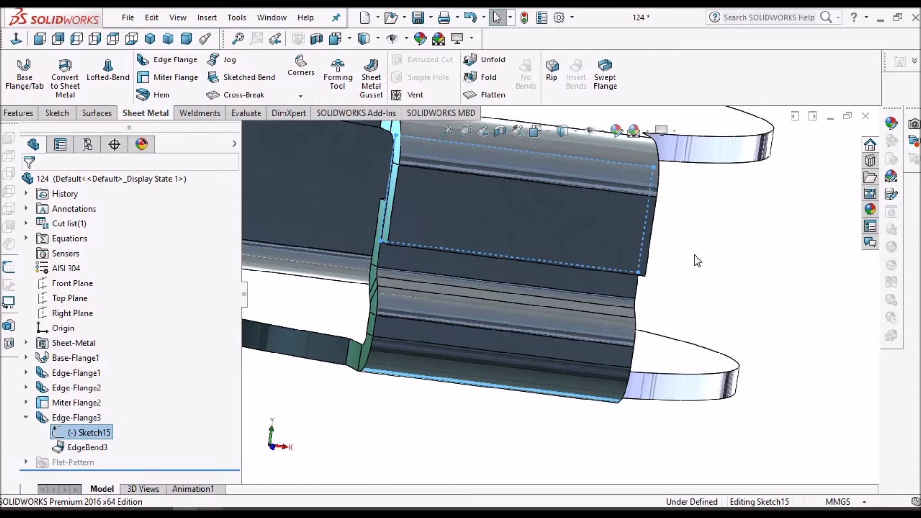
scroll(694, 255, "up", 2)
middle_click_drag(729, 267, 717, 284)
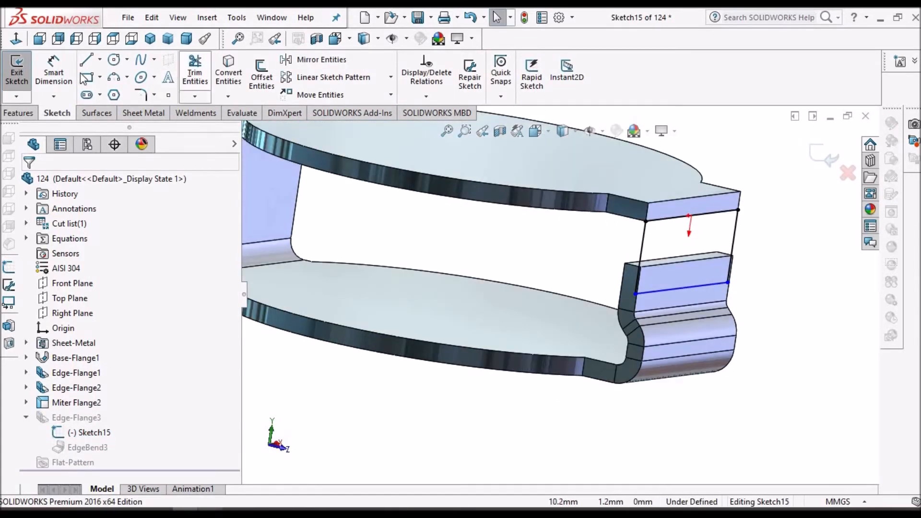
left_click(53, 69)
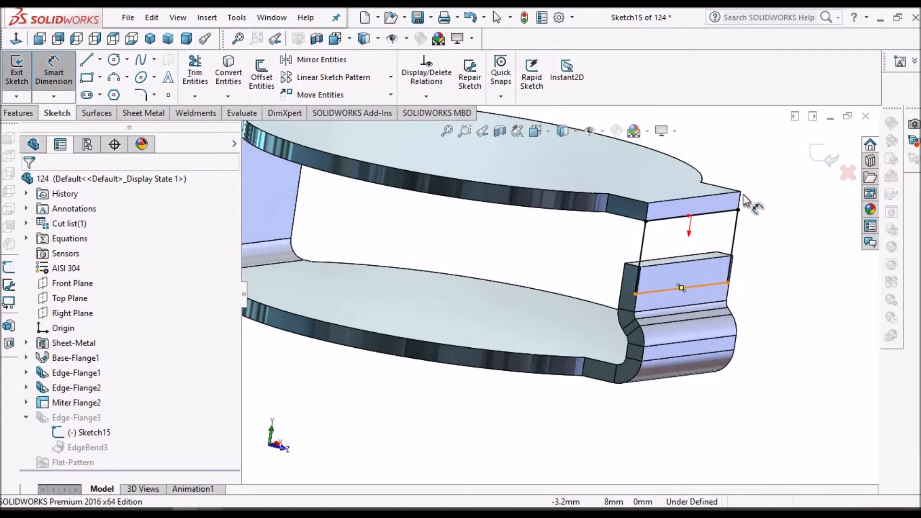
left_click(721, 194)
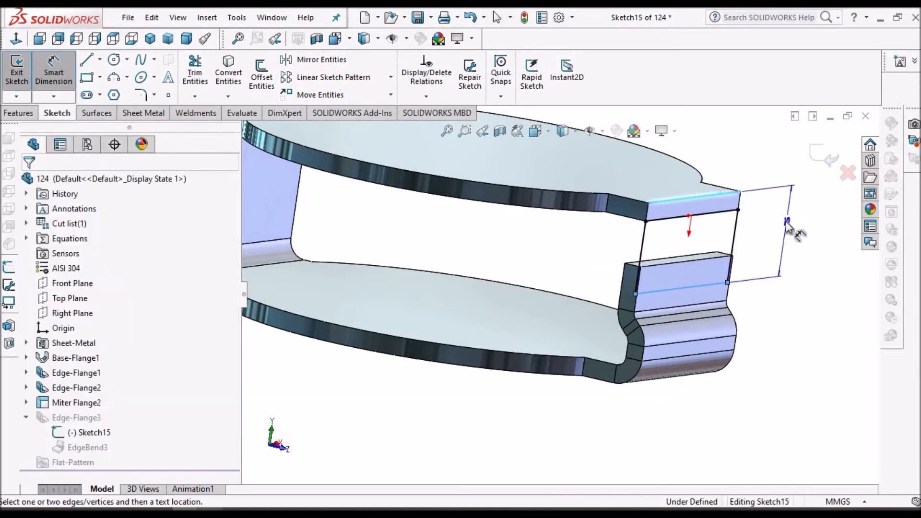
left_click(787, 226)
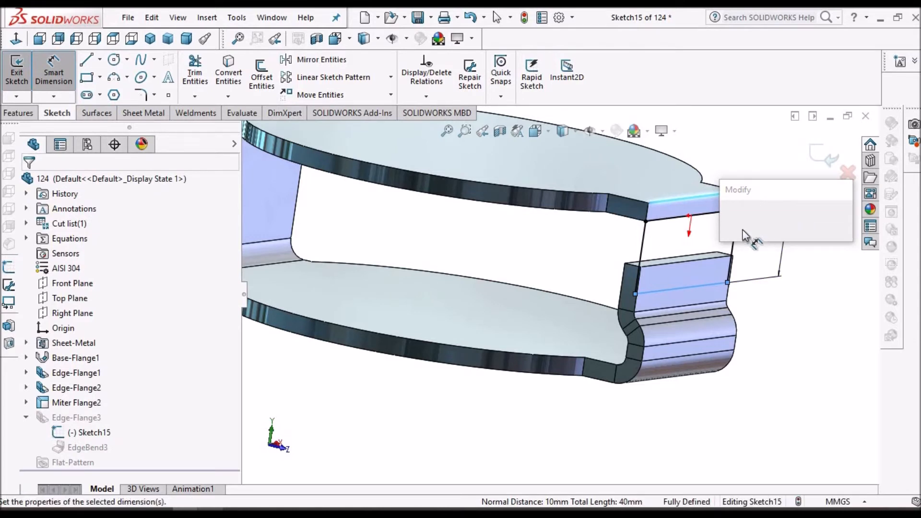
type("12")
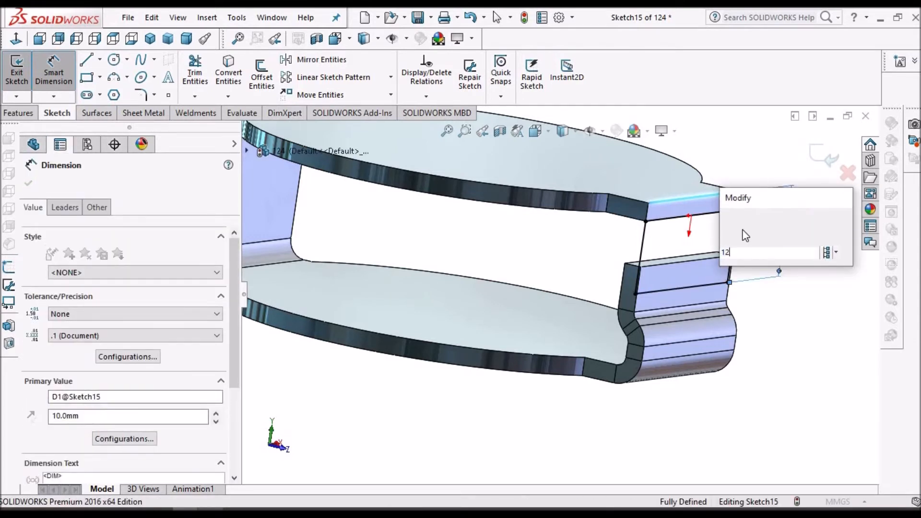
key("Escape")
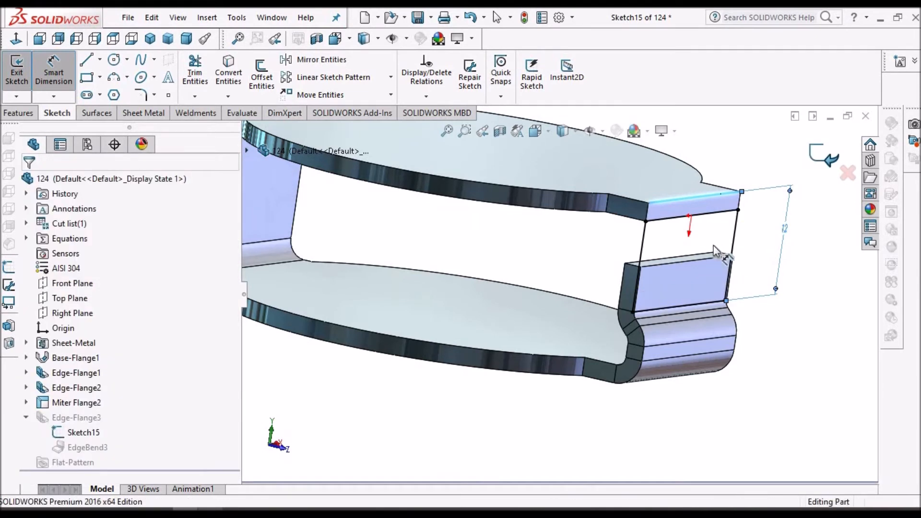
Step: Start an Edge Flange on the two vertical side edges of the wall connecting the discs, directed inward
scroll(680, 272, "up", 2)
mouse_move(683, 279)
middle_mouse_down()
mouse_move(713, 273)
mouse_move(688, 312)
mouse_move(668, 252)
mouse_move(537, 349)
mouse_move(594, 214)
middle_mouse_up()
scroll(566, 312, "up", 2)
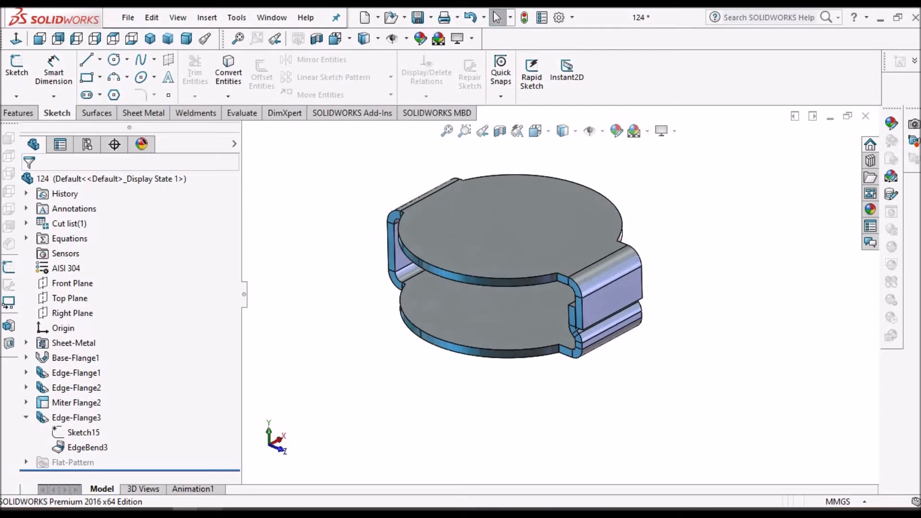
left_click(210, 511)
left_click(141, 114)
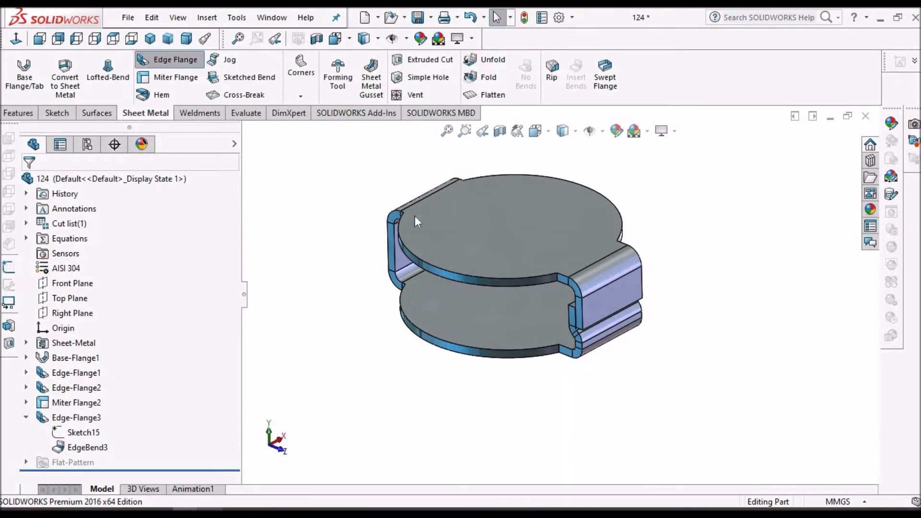
left_click(400, 244)
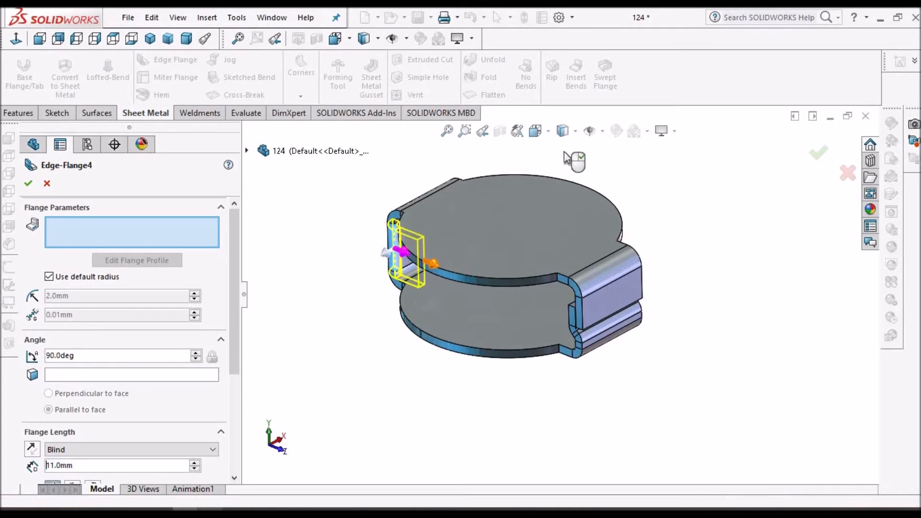
middle_click_drag(567, 157, 553, 243)
scroll(593, 193, "up", 3)
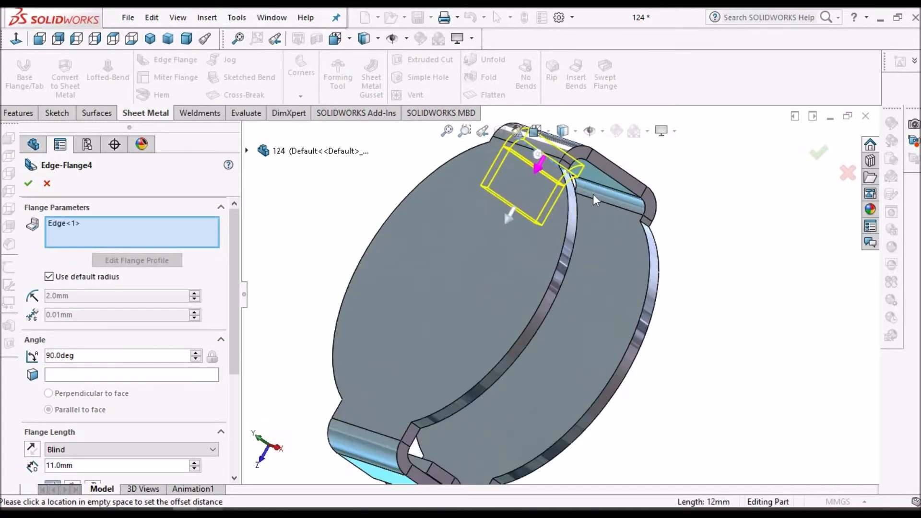
scroll(606, 182, "down", 1)
left_click(610, 179)
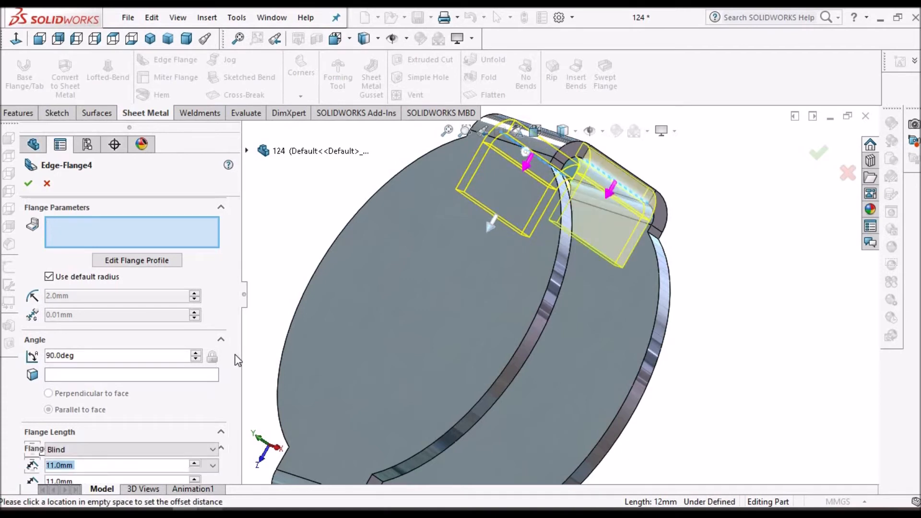
Step: Set the two side flanges' blind length to 6 mm and finish the edge flange
left_click_drag(235, 354, 241, 405)
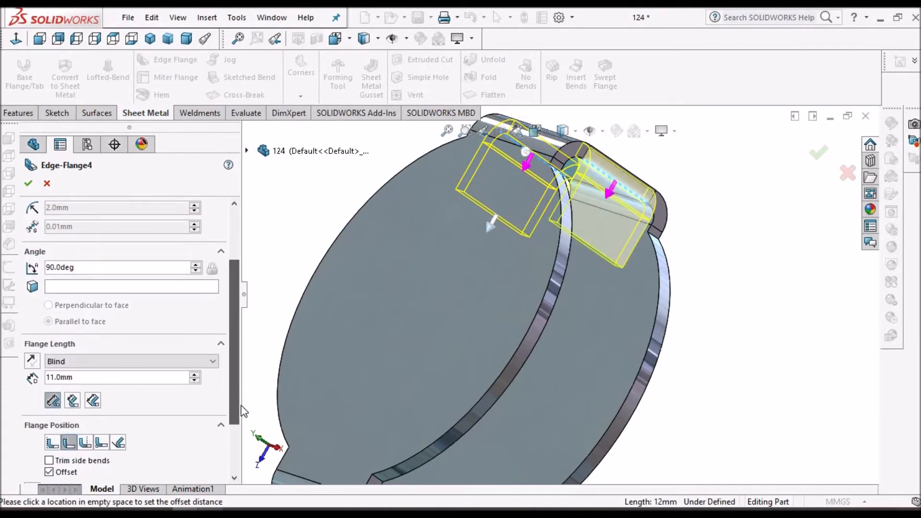
scroll(135, 379, "down", 1)
double_click(81, 368)
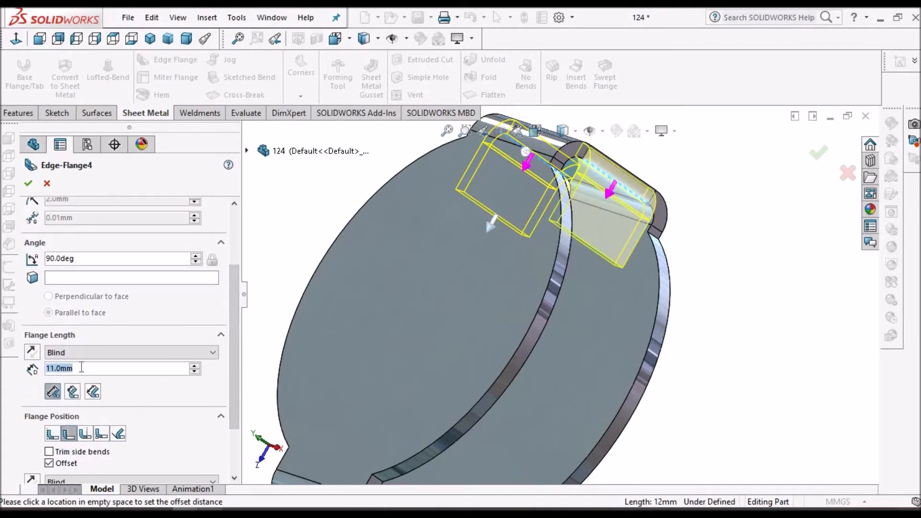
type("6")
key("Return")
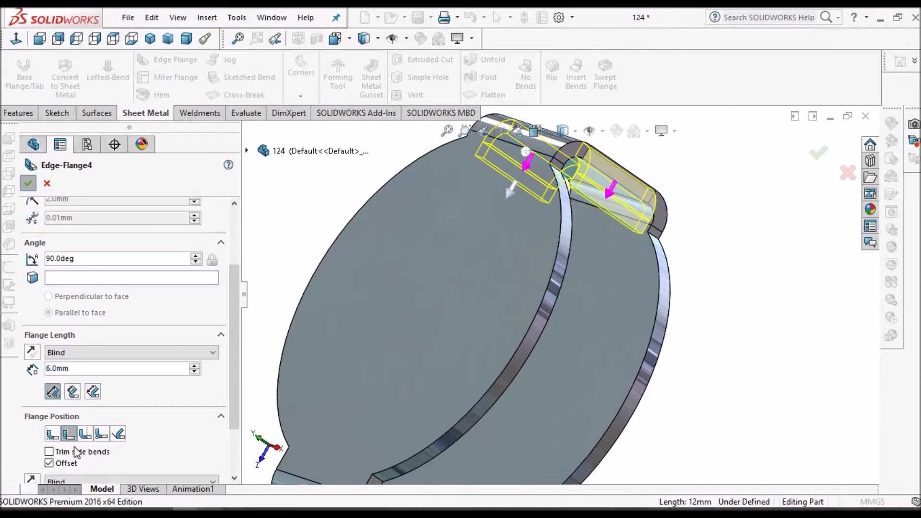
key("Return")
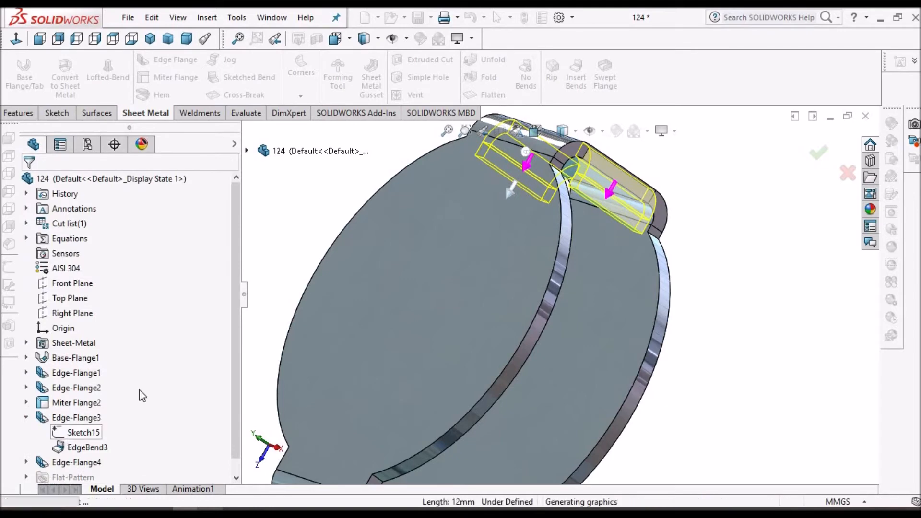
Step: Edit the two side flanges on the connecting wall to change their flange position to Bend Outside
middle_click_drag(483, 273, 585, 254)
scroll(602, 226, "down", 5)
scroll(565, 195, "down", 2)
scroll(544, 165, "down", 4)
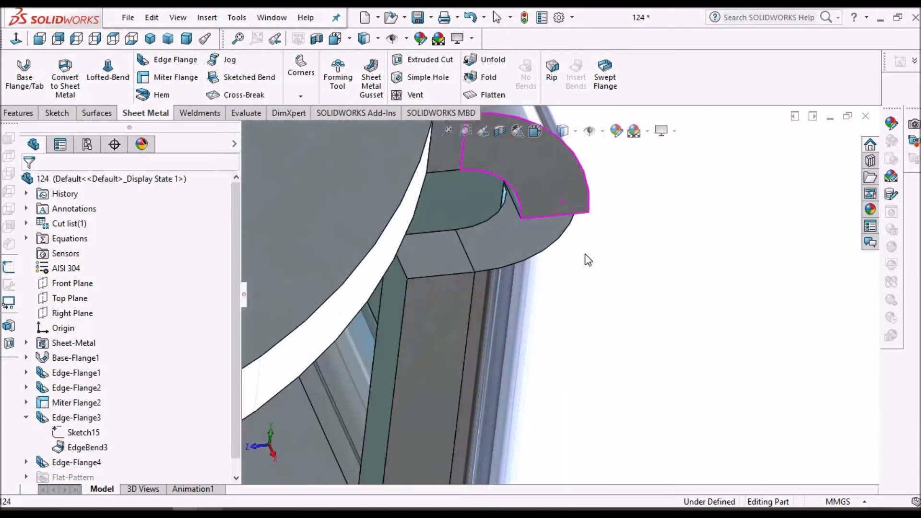
scroll(574, 274, "up", 5)
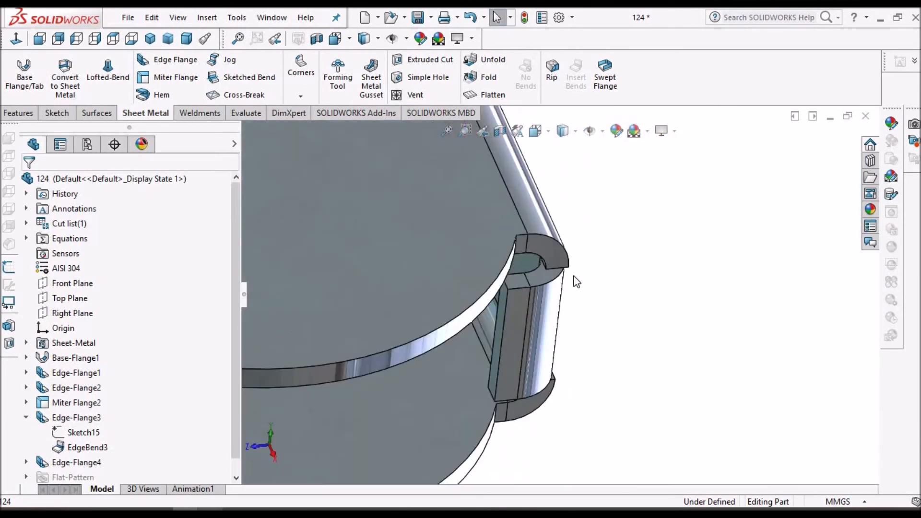
right_click(91, 460)
left_click(105, 211)
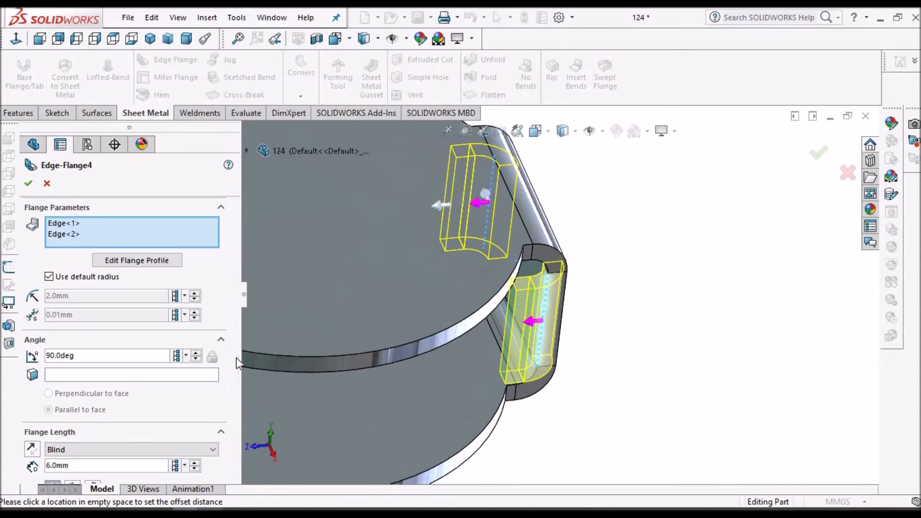
left_click_drag(234, 323, 238, 434)
left_click(85, 362)
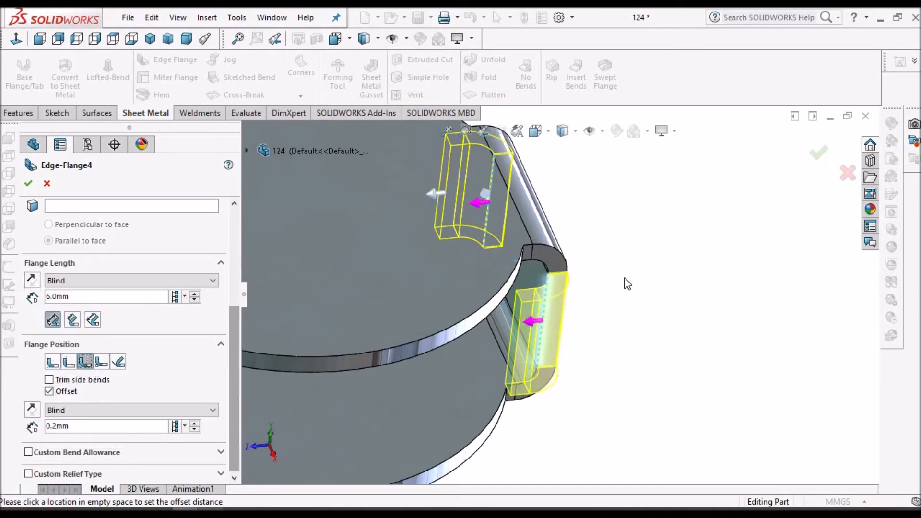
middle_click_drag(580, 268, 578, 310)
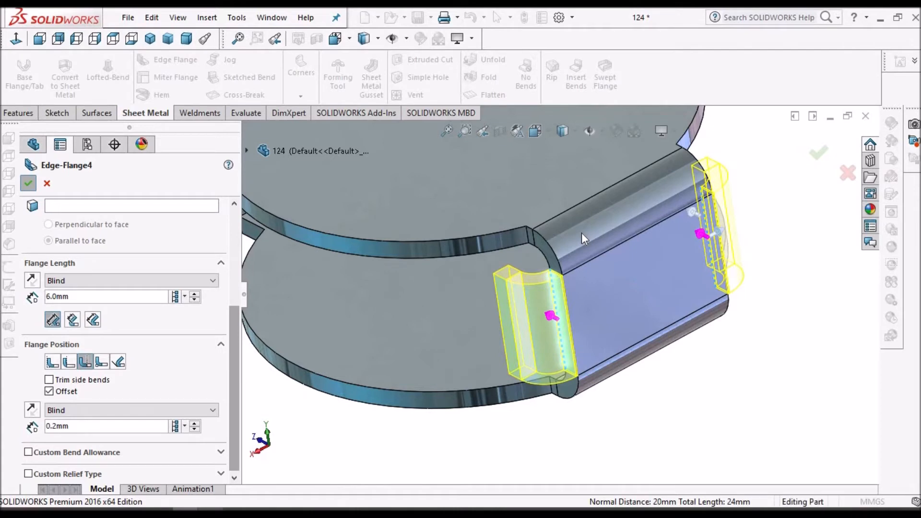
key("Return")
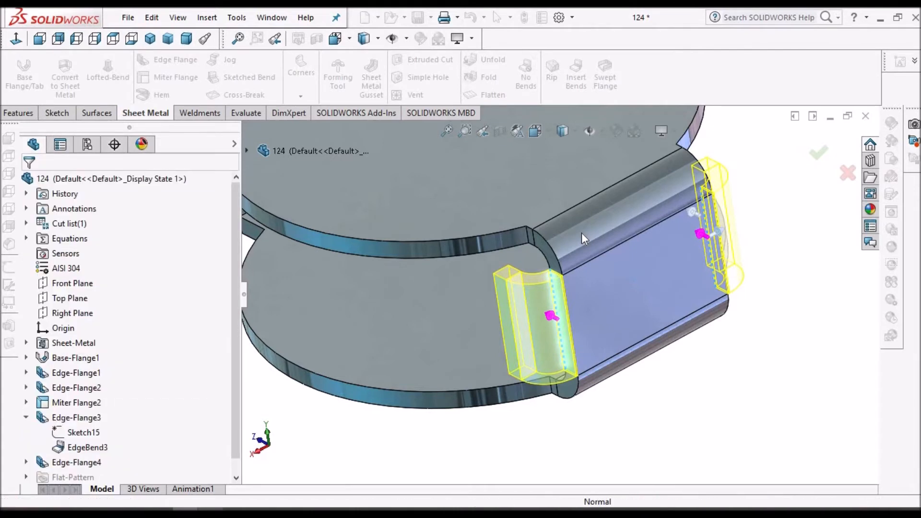
Step: Unfold all bends of the clamp, keeping the inner face of the lower disc fixed
middle_click_drag(530, 332, 687, 249)
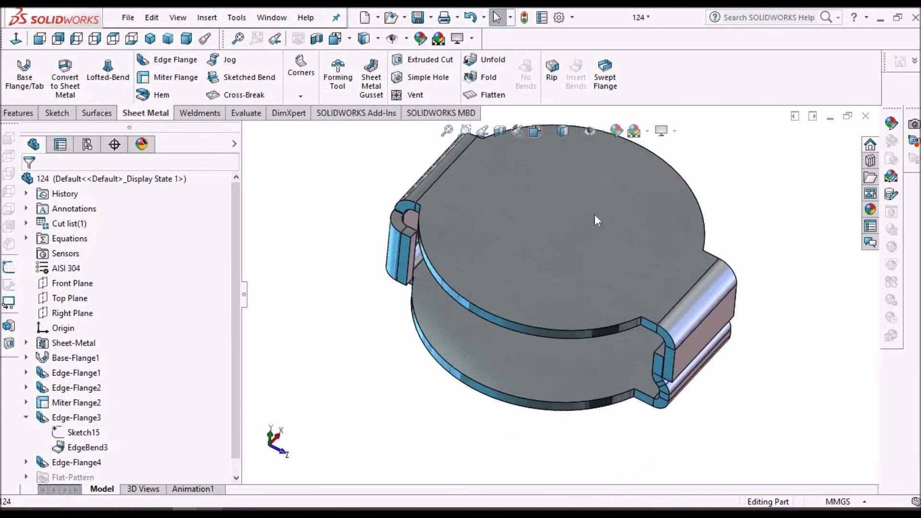
key("f")
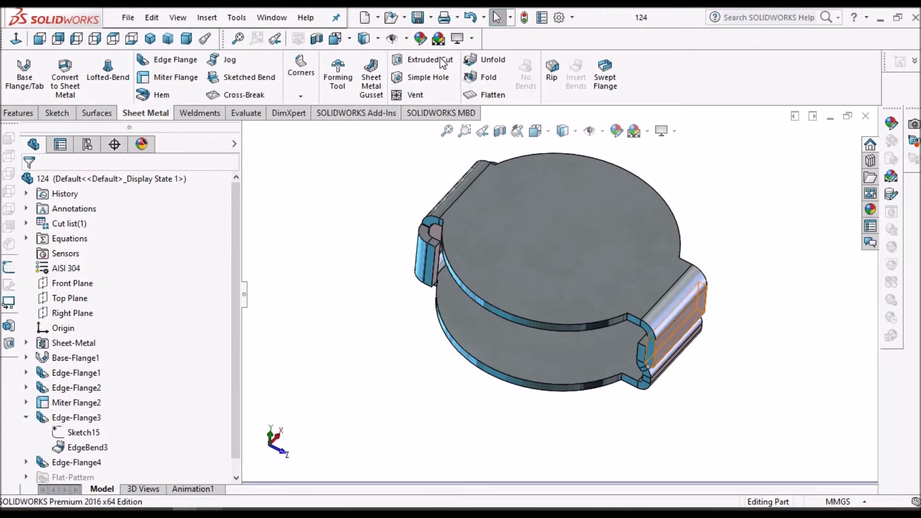
left_click(580, 357)
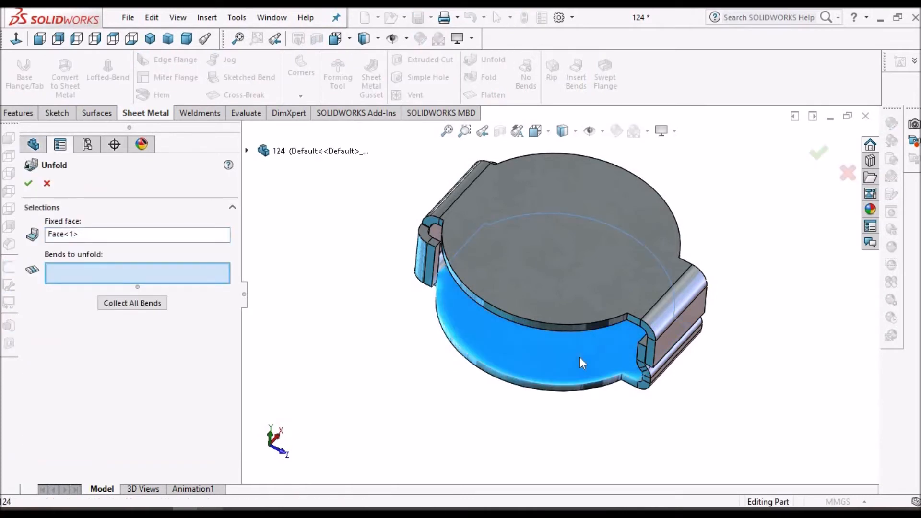
left_click(128, 301)
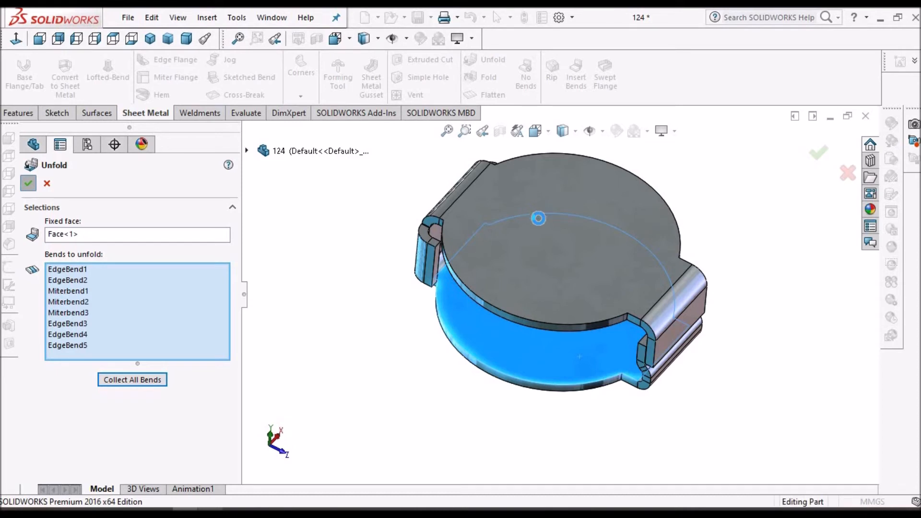
key("Return")
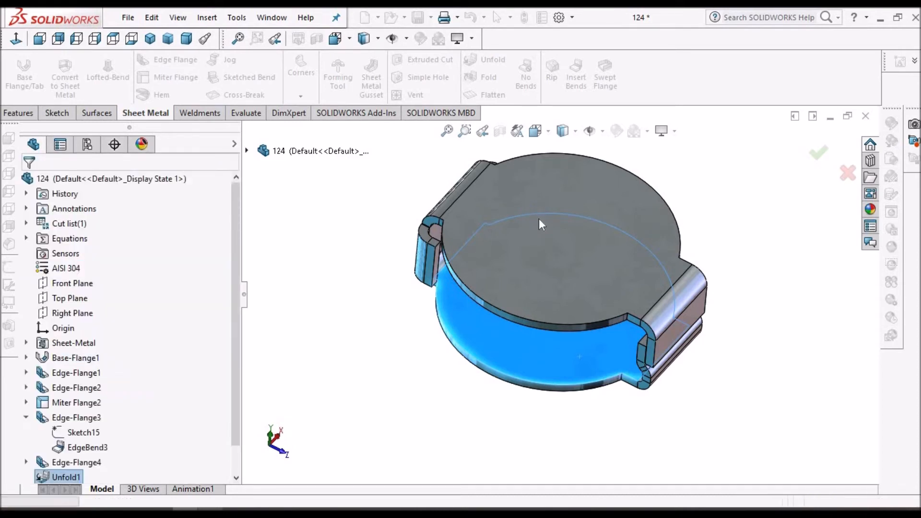
Step: Show the unfolded clamp from the top in wireframe display
left_click(558, 313)
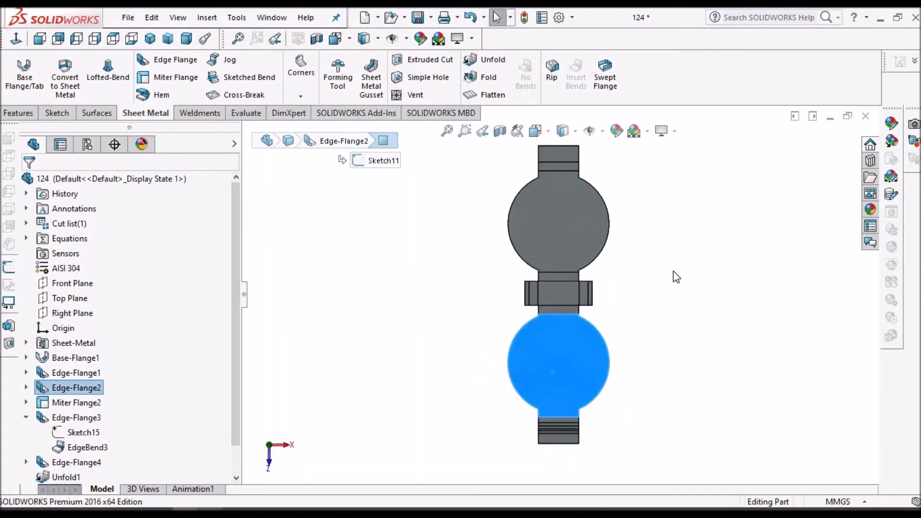
left_click(672, 272)
left_click(577, 136)
left_click(571, 222)
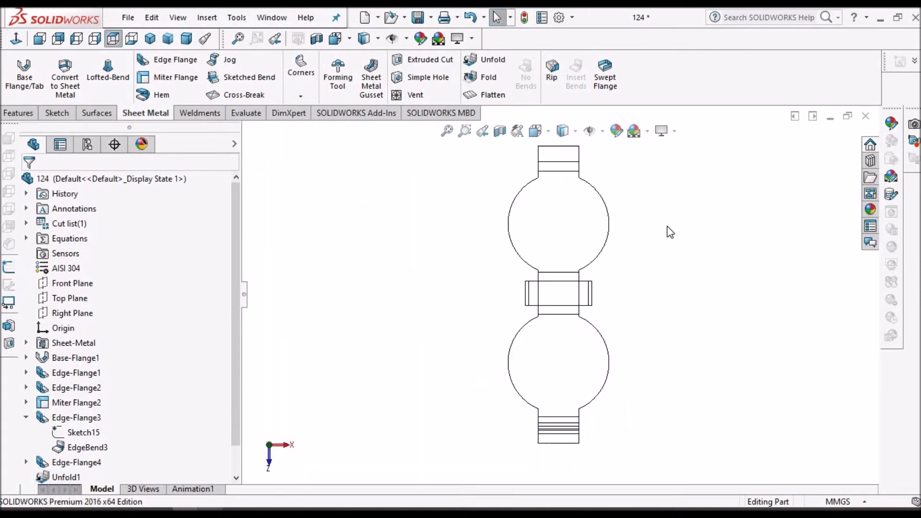
Step: On the upper disc's unfolded face, sketch a circle at its centre and a second one, about 21.4 mm in diameter, at the lower disc's centre
left_click(53, 114)
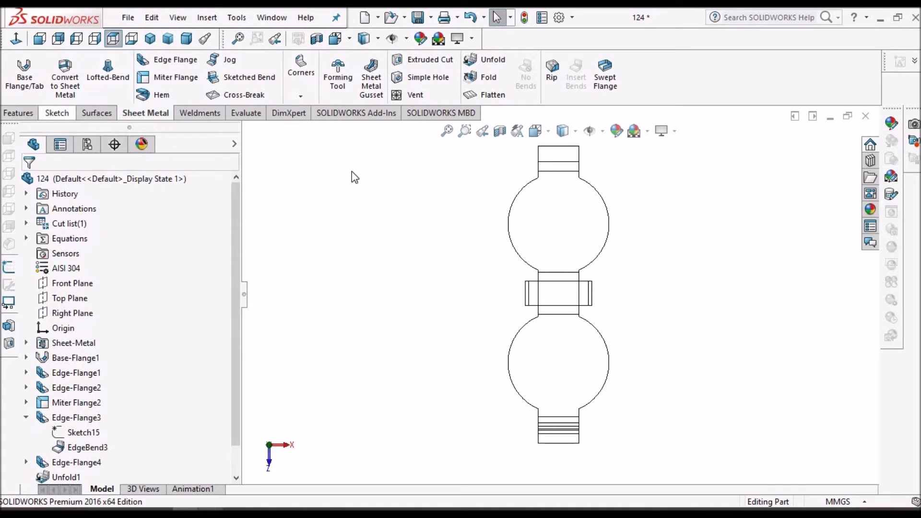
left_click(548, 231)
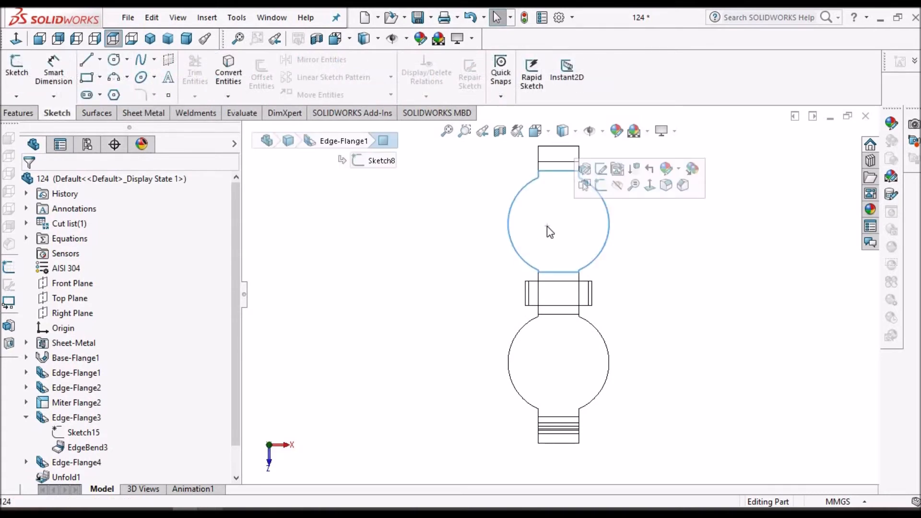
left_click(114, 60)
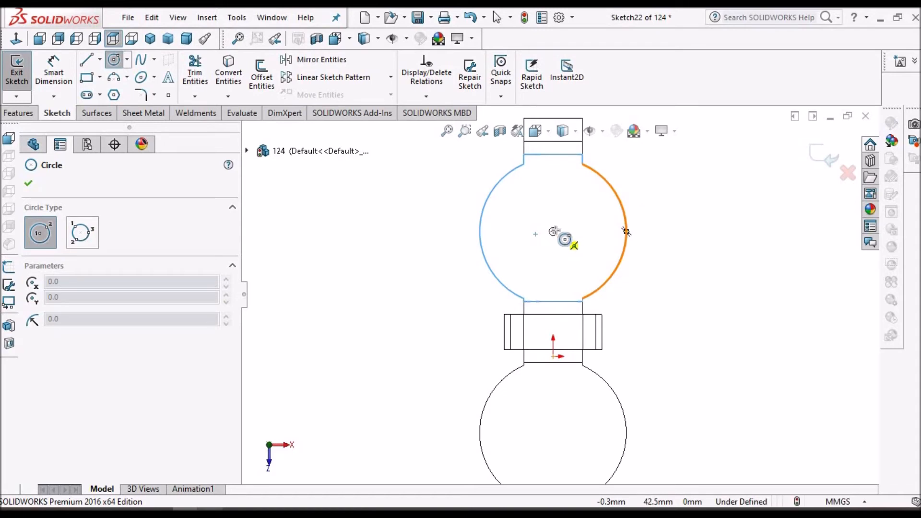
left_click(553, 231)
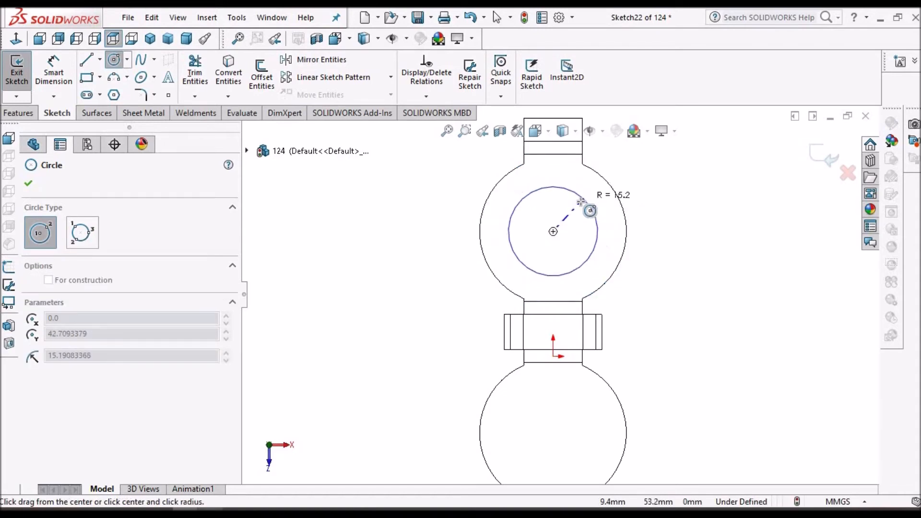
left_click(583, 204)
scroll(637, 273, "up", 1)
scroll(595, 341, "up", 2)
scroll(558, 357, "down", 2)
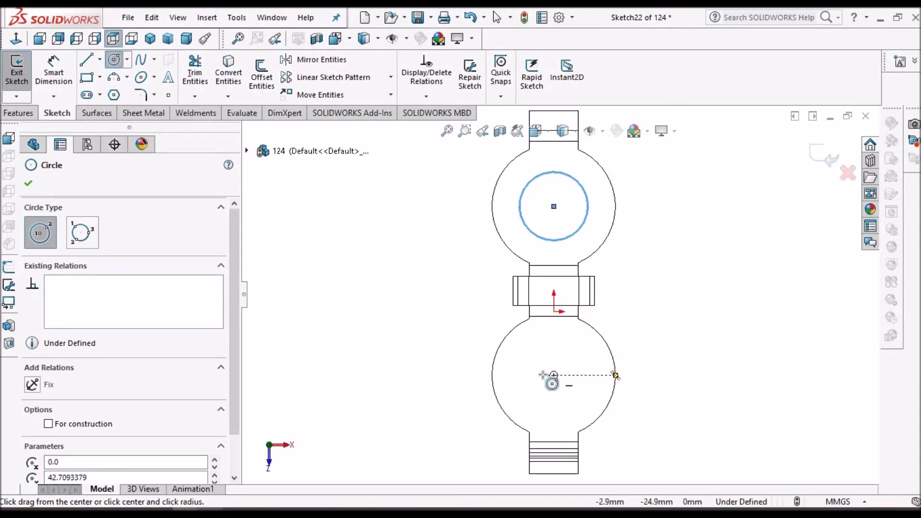
left_click(553, 375)
left_click(576, 363)
Step: Dimension the circle on the upper disc to 25 mm diameter and the circle on the lower disc to 12 mm
right_click(651, 249)
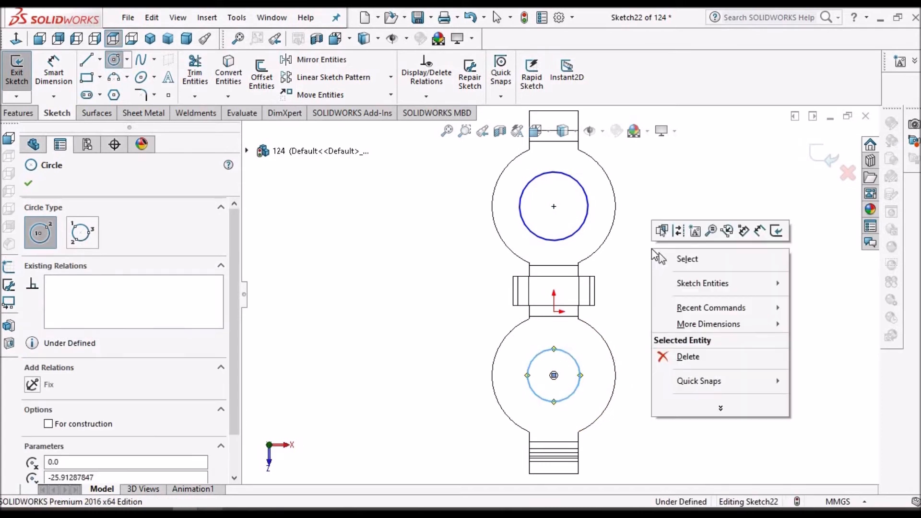
left_click(663, 258)
left_click(627, 406)
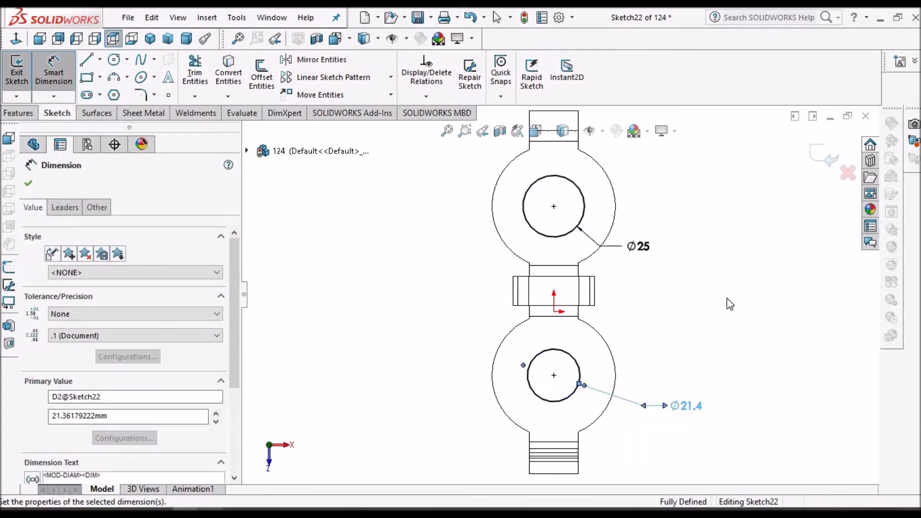
left_click(828, 161)
key("Escape")
Step: Cut both circles through the sheet with a blind normal cut linked to thickness, and restore shaded display with edges
key("f")
left_click(144, 113)
left_click(423, 60)
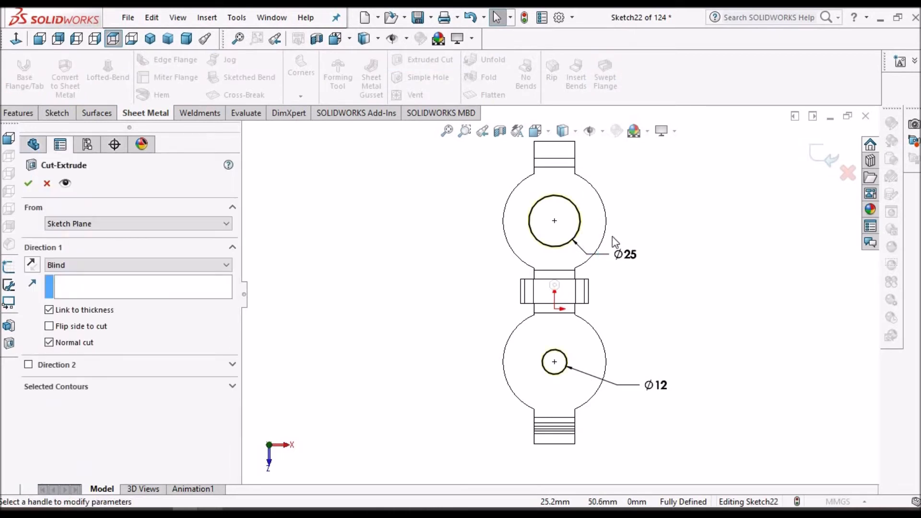
left_click(28, 184)
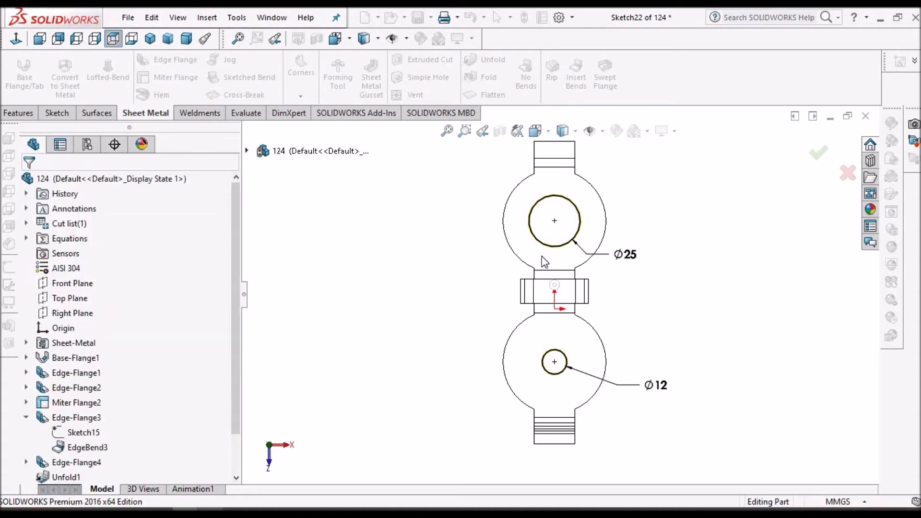
left_click(562, 130)
left_click(564, 147)
scroll(588, 272, "up", 1)
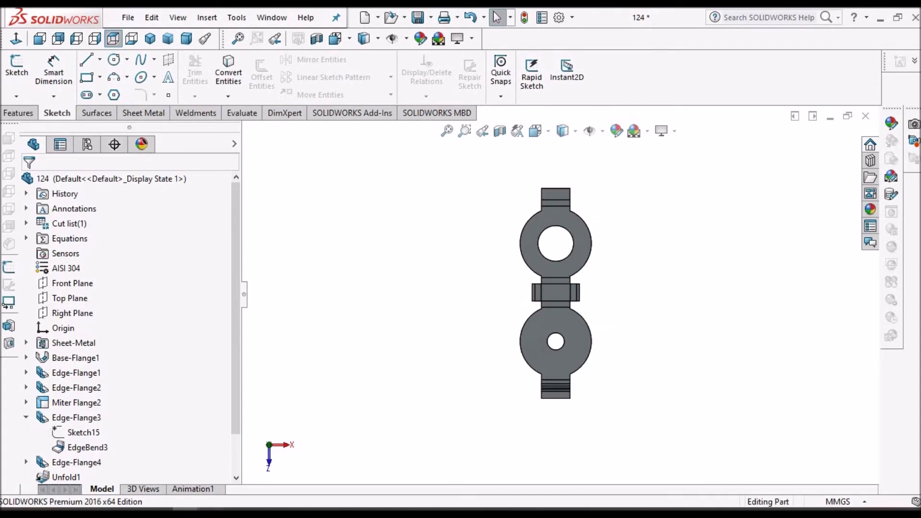
Step: Roll the model back to just after Edge-Flange4, before Unfold1, and show the folded clamp in trimetric view
left_click(210, 503)
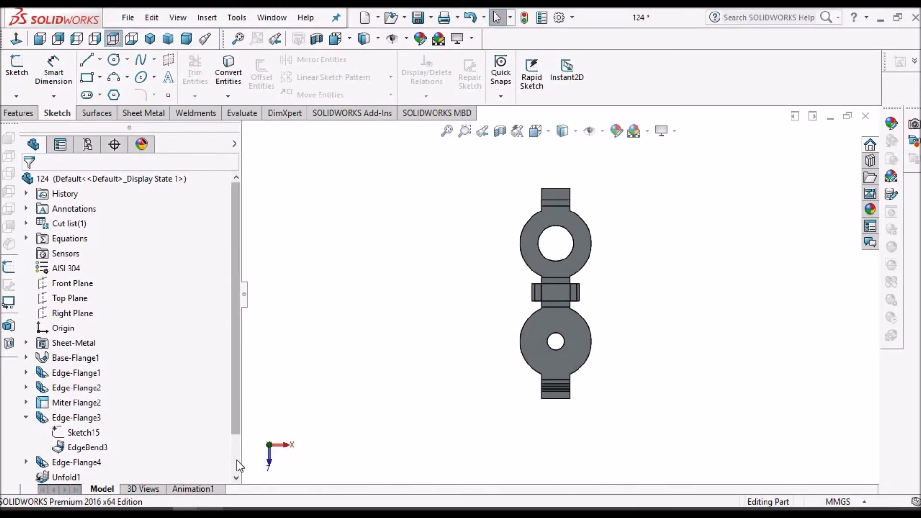
scroll(238, 461, "down", 1)
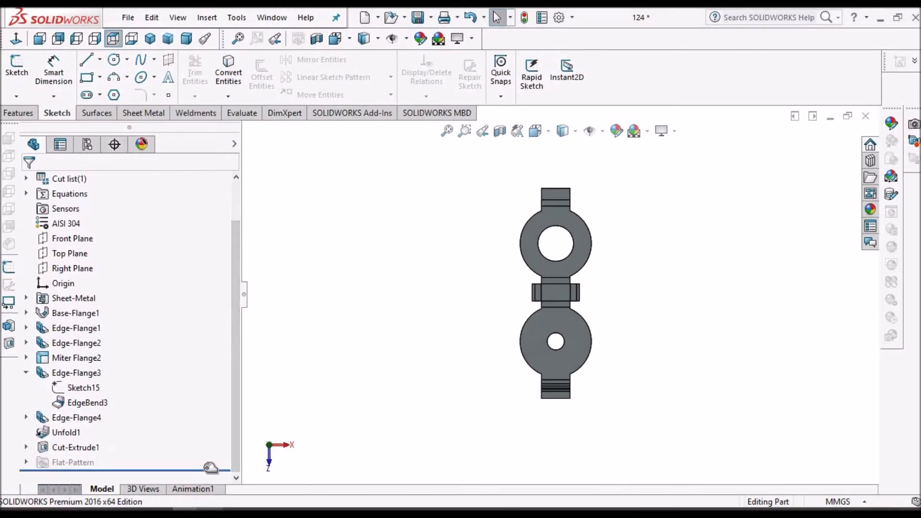
left_click_drag(211, 465, 179, 380)
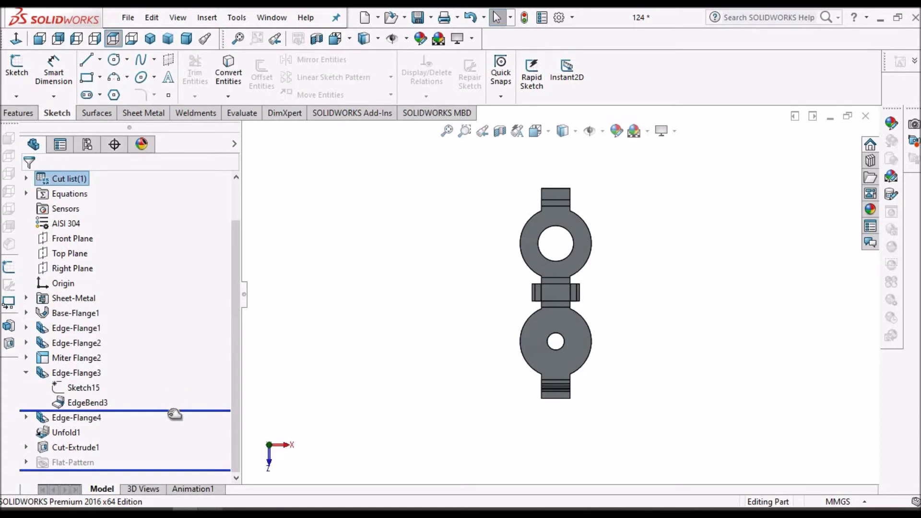
left_click_drag(175, 426, 175, 425)
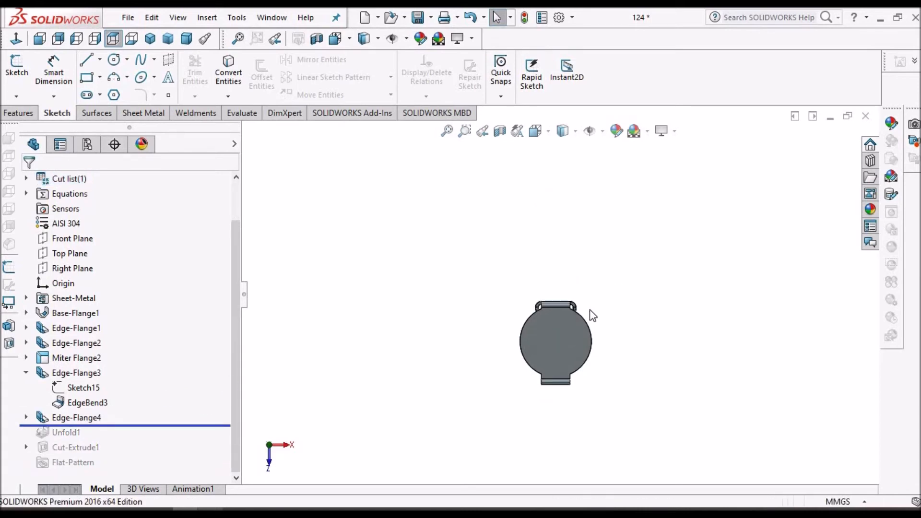
left_click(168, 38)
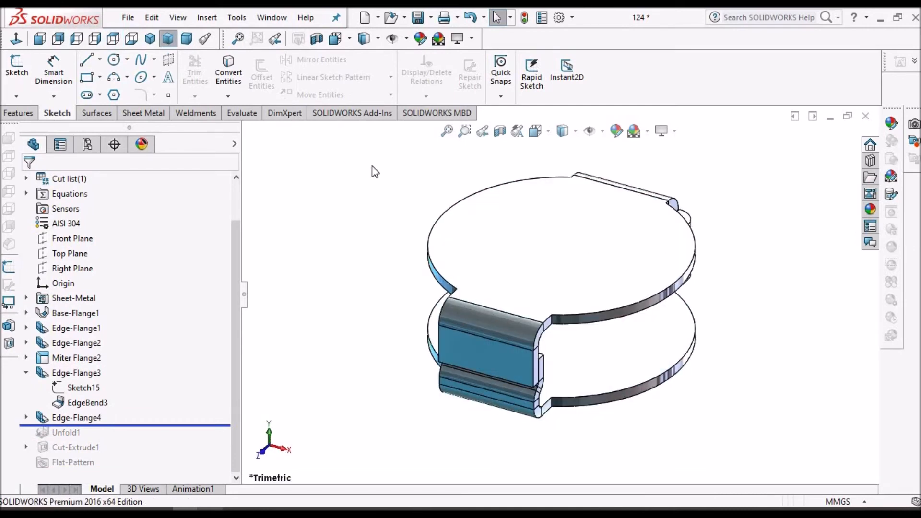
Step: Start a sketch on the upper disc's top face in wireframe display and convert the disc's arc edge on the positive X side
left_click(559, 237)
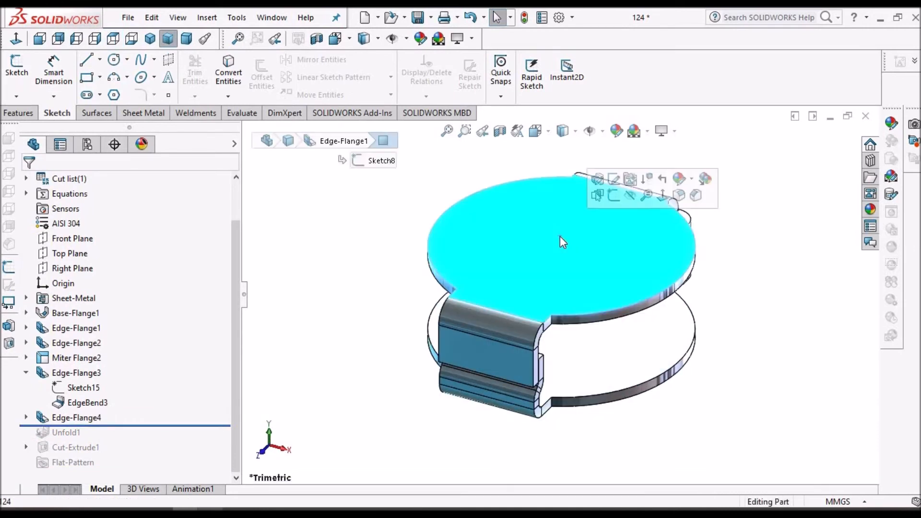
left_click(17, 38)
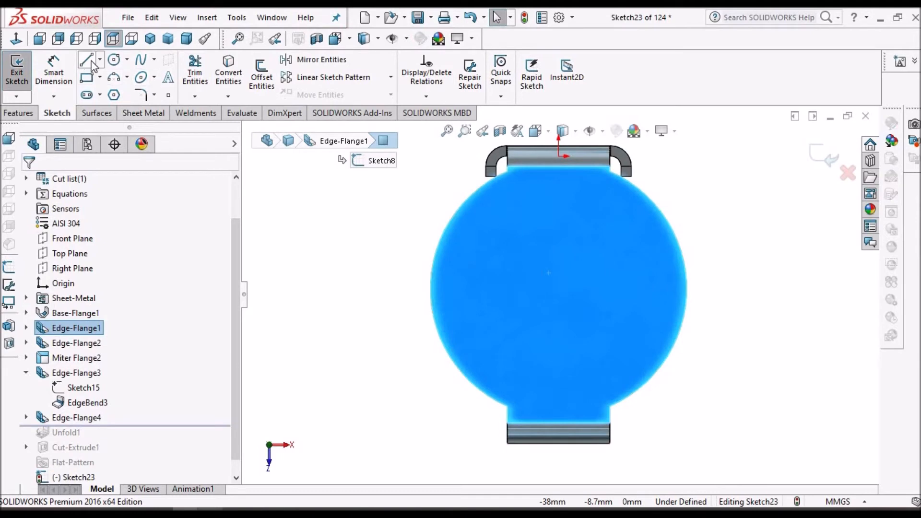
left_click(689, 267)
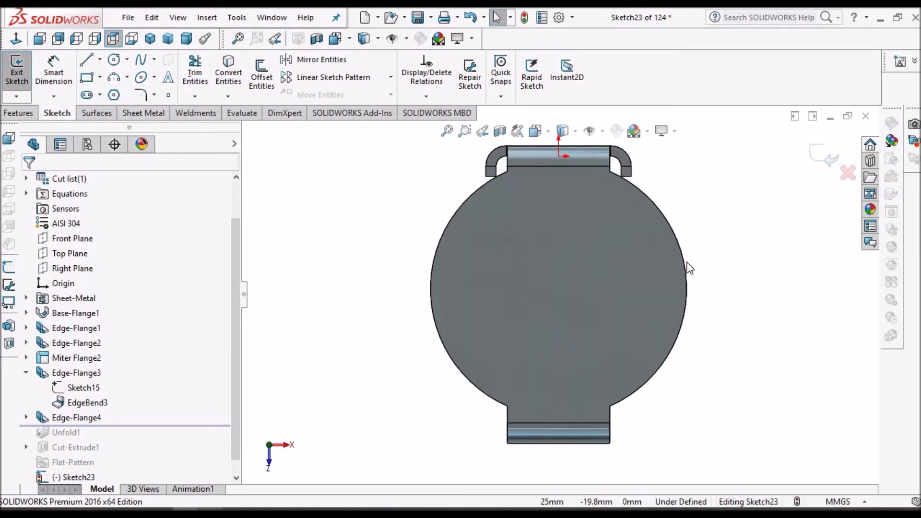
left_click(564, 130)
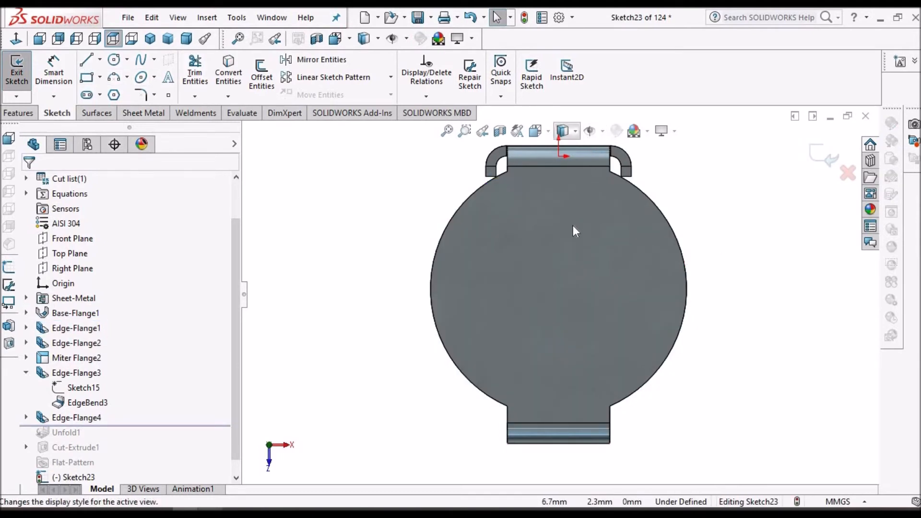
left_click(564, 225)
left_click(681, 257)
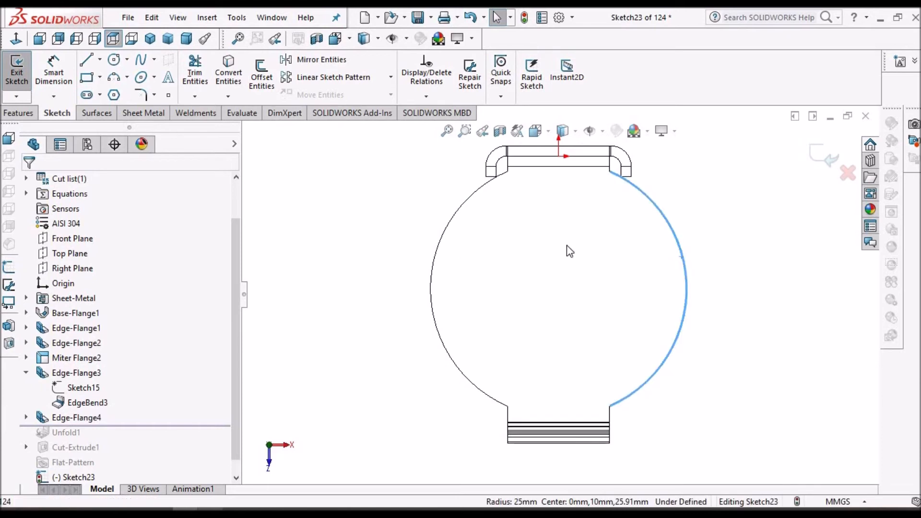
left_click(230, 71)
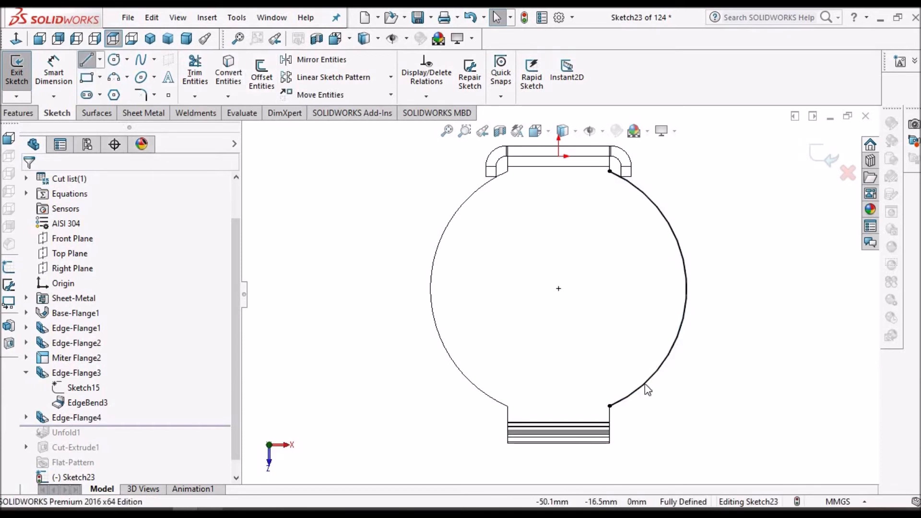
Step: Sketch a vertical line about 12 mm long crossing the lower part of the arc and a horizontal line about 6.5 mm long inward from its lower end
key("l")
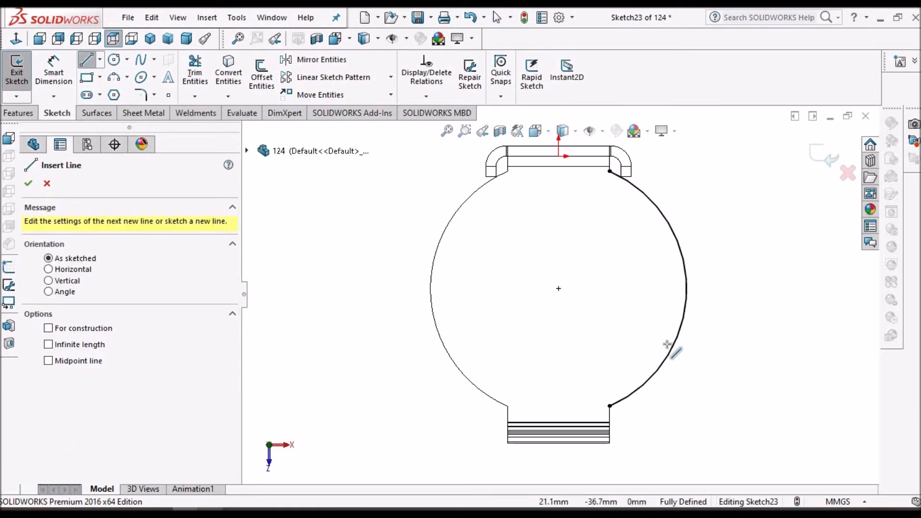
left_click(660, 407)
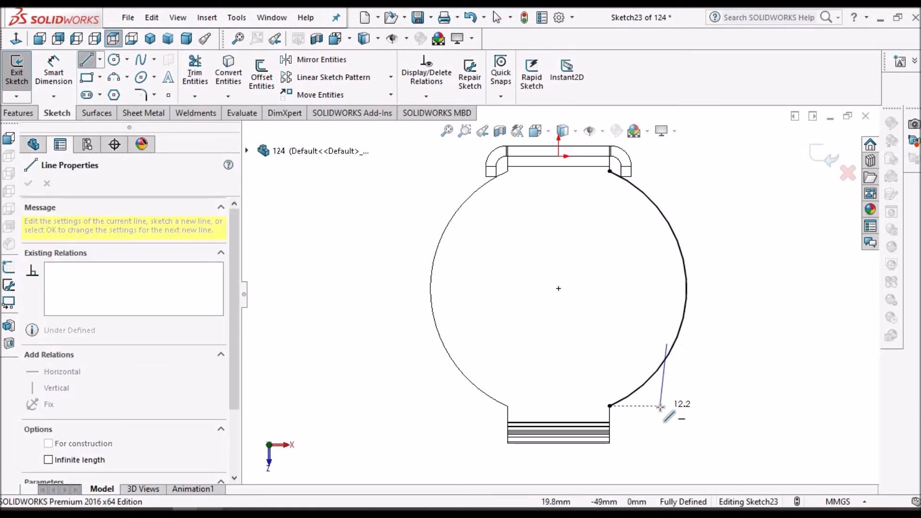
left_click(666, 406)
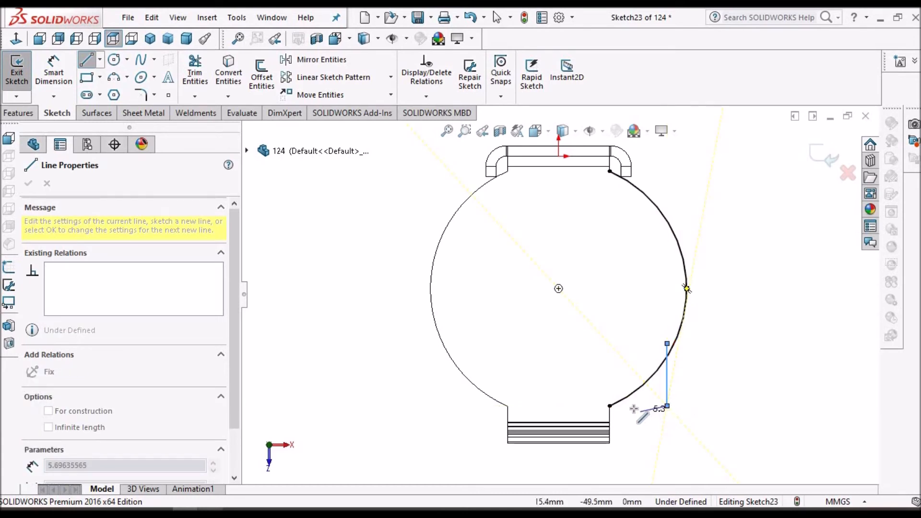
double_click(633, 406)
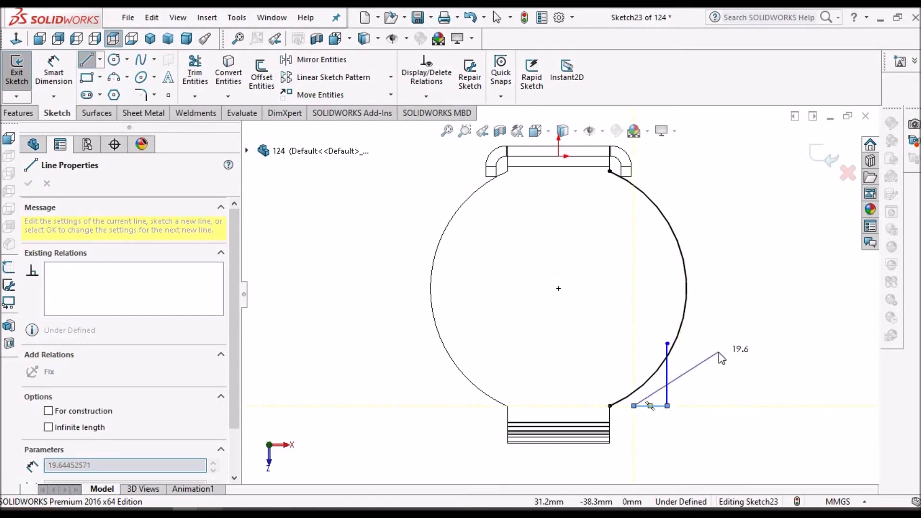
right_click(718, 351)
left_click(740, 334)
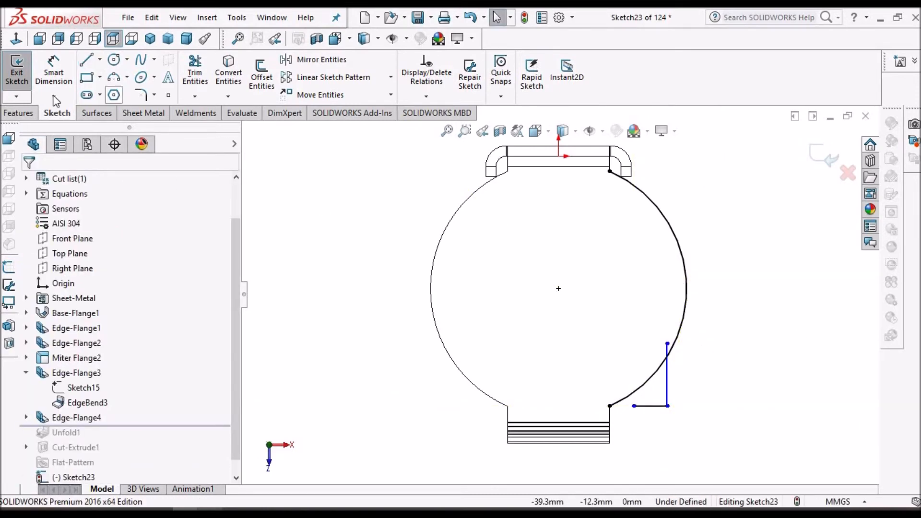
Step: Dimension the distance between the disc's centre and the short horizontal line as 20 mm
left_click(54, 73)
left_click(559, 288)
left_click(651, 406)
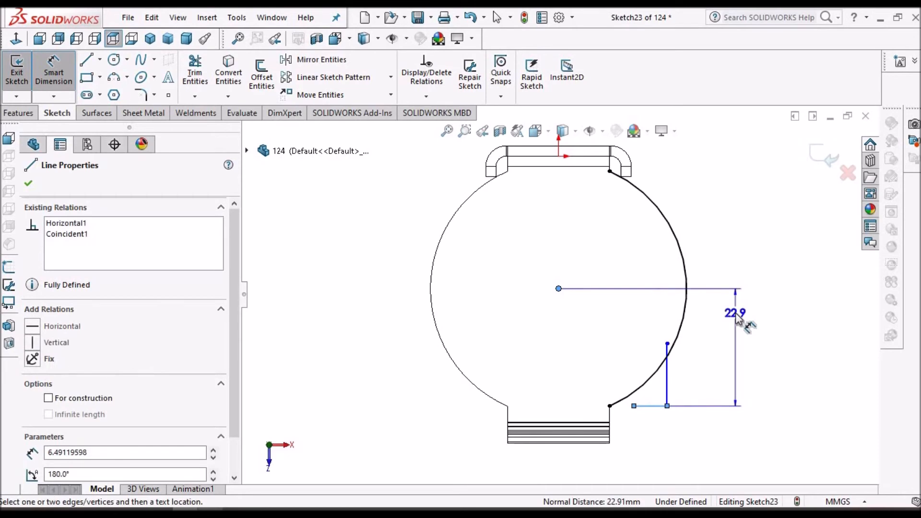
left_click(737, 317)
key("Return")
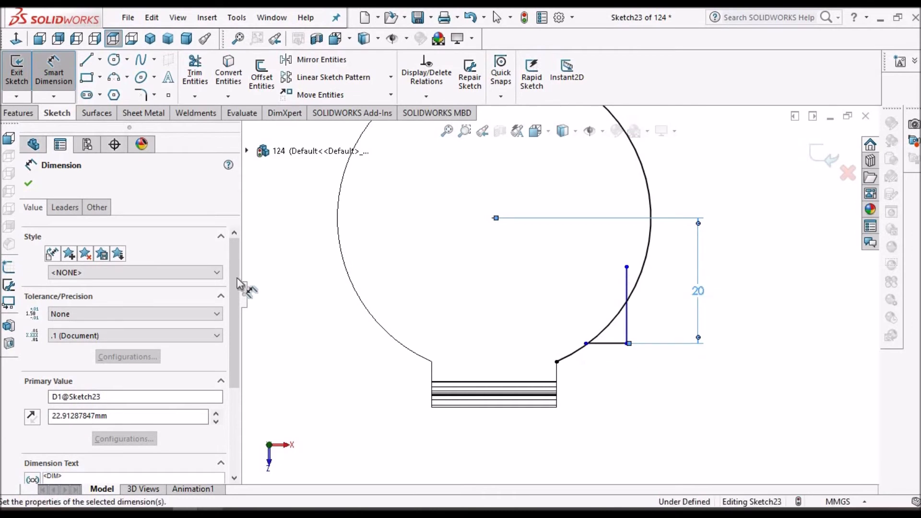
left_click(31, 183)
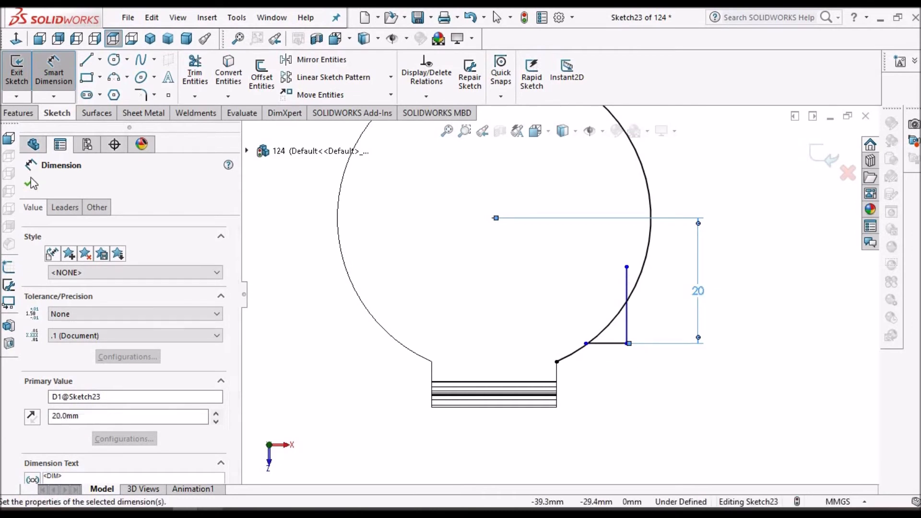
Step: Corner-trim the arc with the horizontal line and with the vertical line to form a closed three-sided profile
left_click(195, 73)
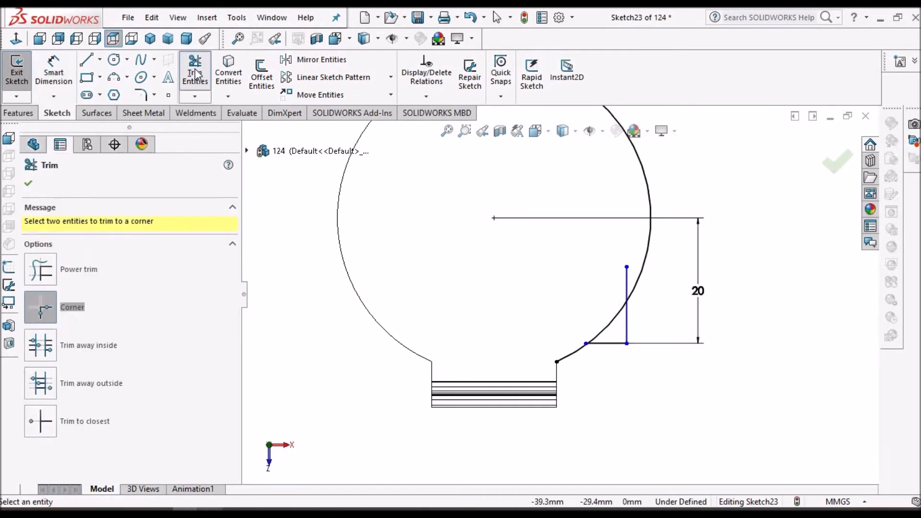
left_click(600, 330)
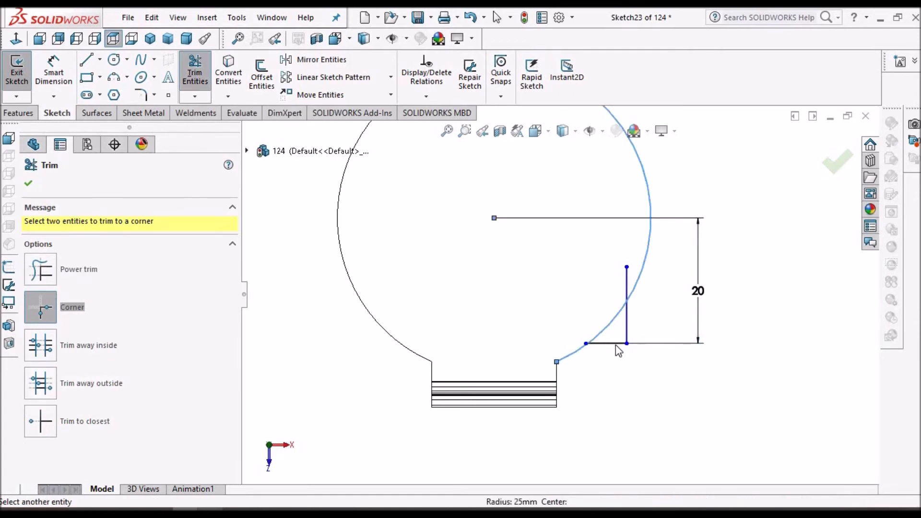
left_click(615, 344)
scroll(616, 312, "down", 2)
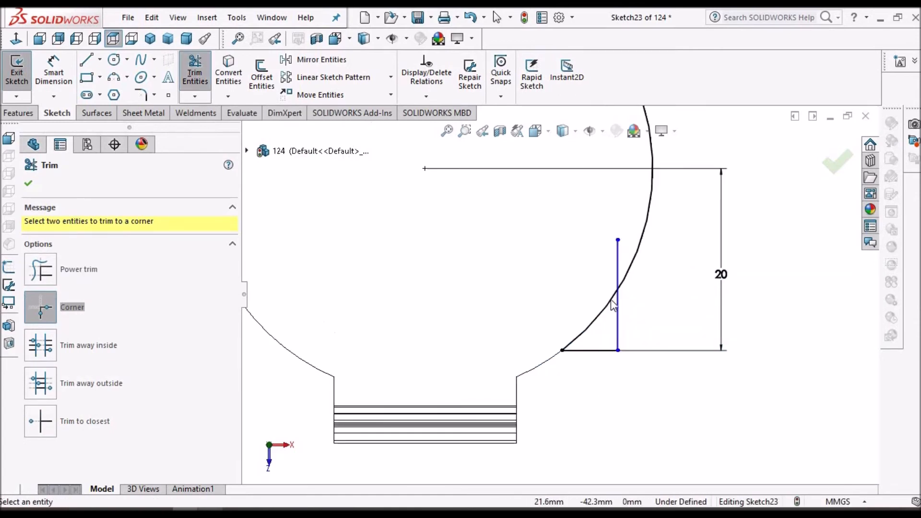
left_click(611, 300)
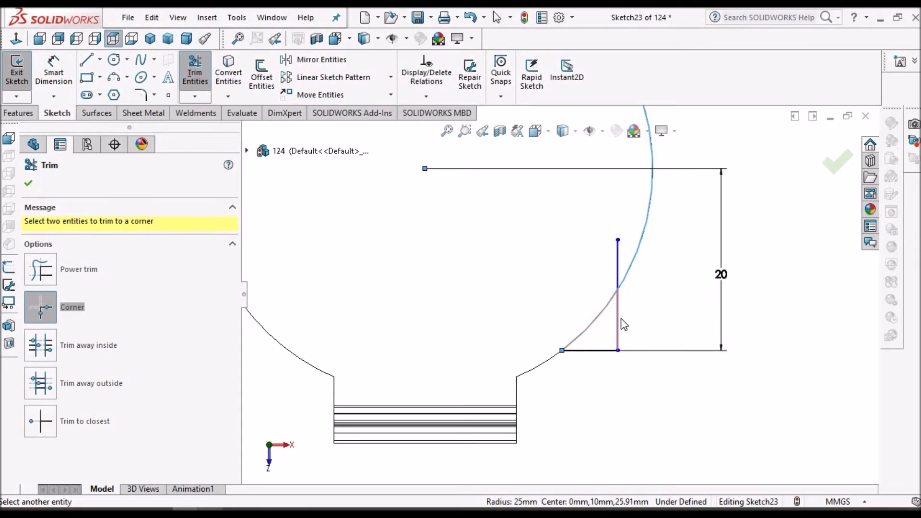
left_click(618, 327)
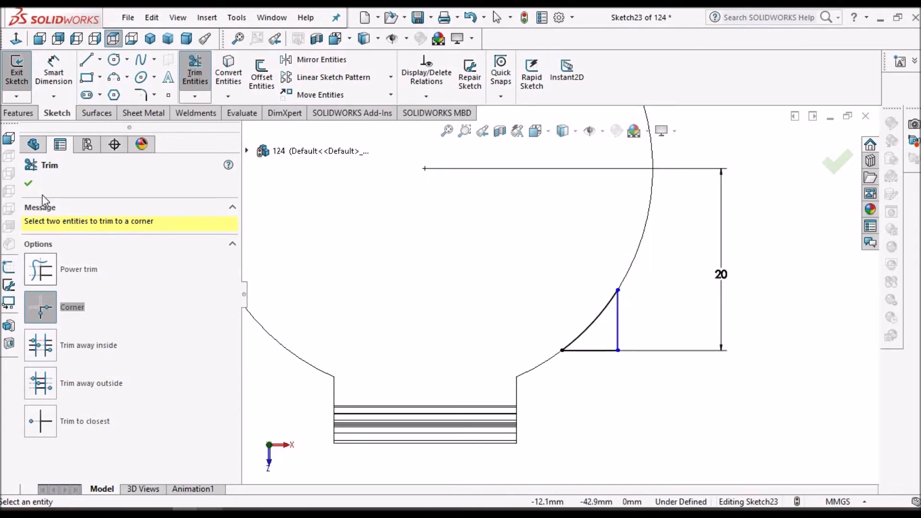
left_click(29, 183)
Step: Dimension the short horizontal line of the triangular profile as 6 mm
left_click(63, 78)
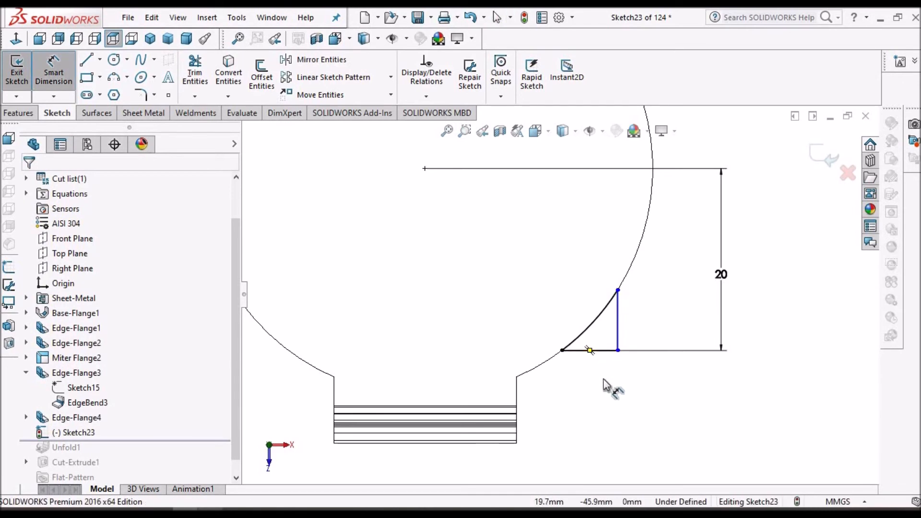
left_click(590, 350)
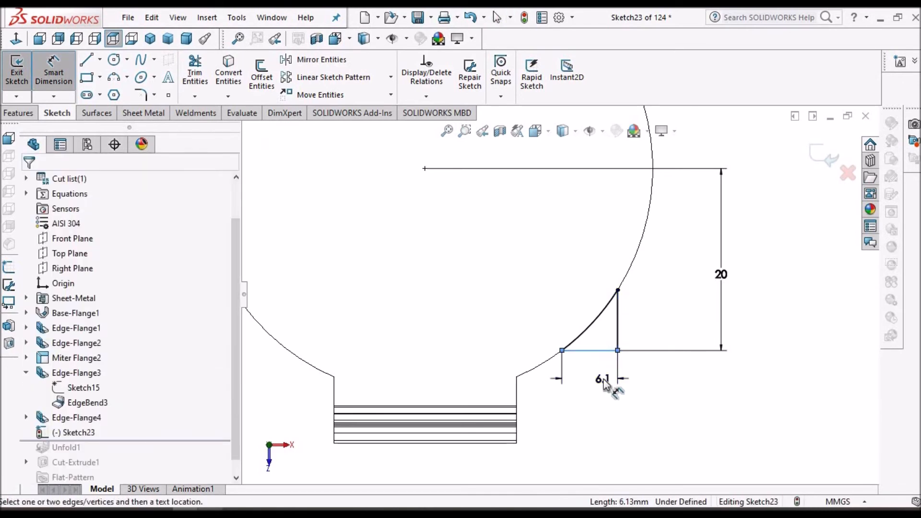
left_click(605, 383)
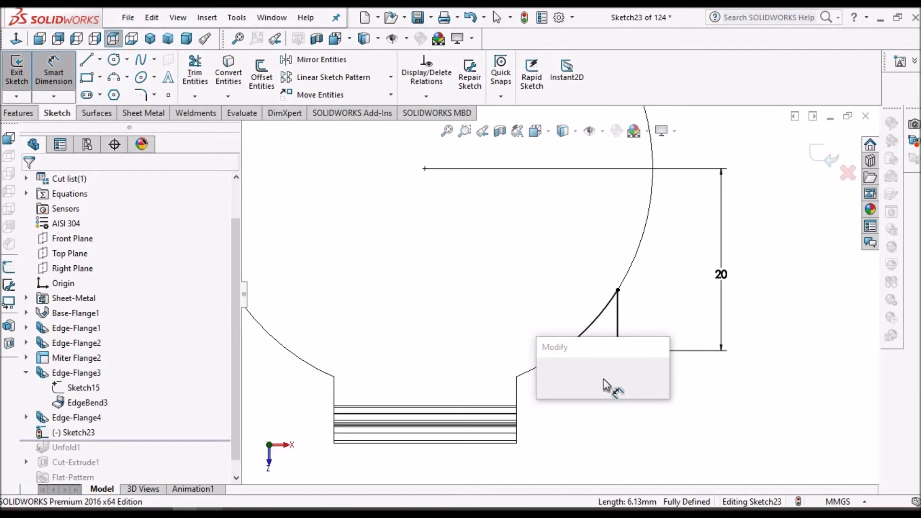
key("Return")
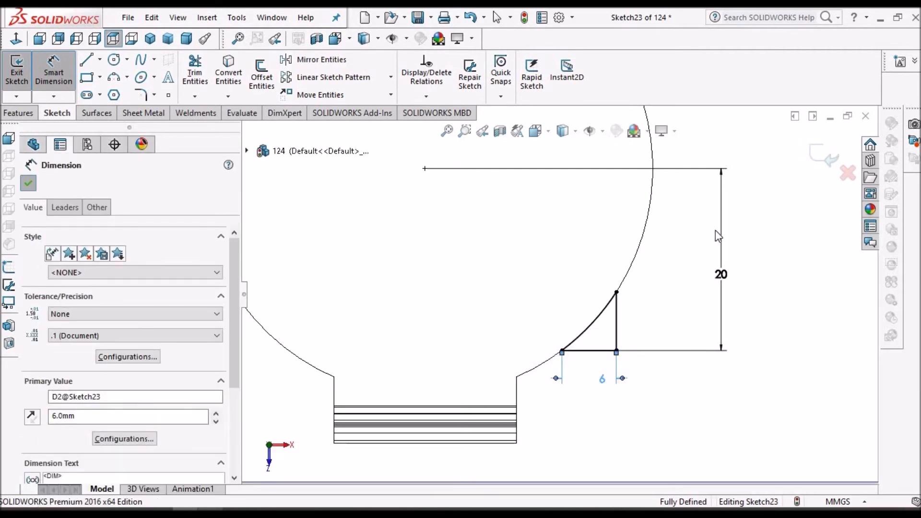
key("Escape")
Step: Create a sheet metal tab from the closed corner profile and display the part shaded with edges in trimetric view
left_click(145, 112)
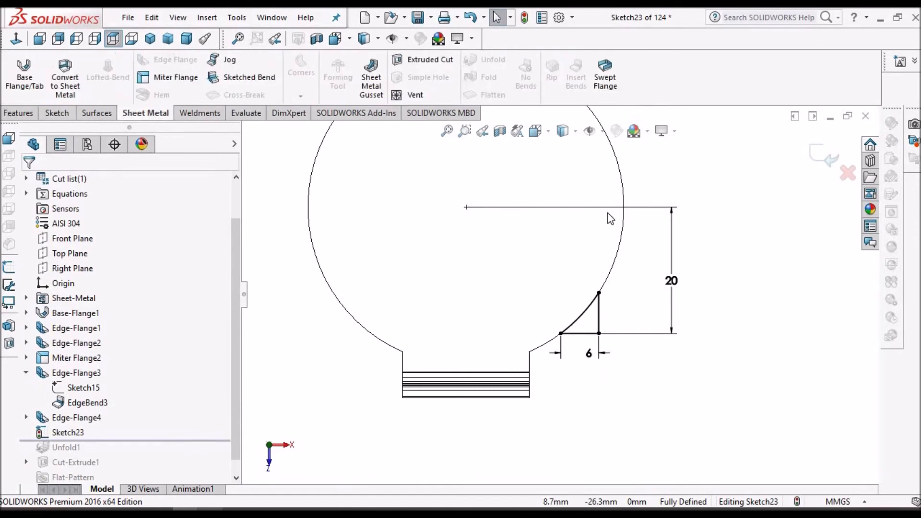
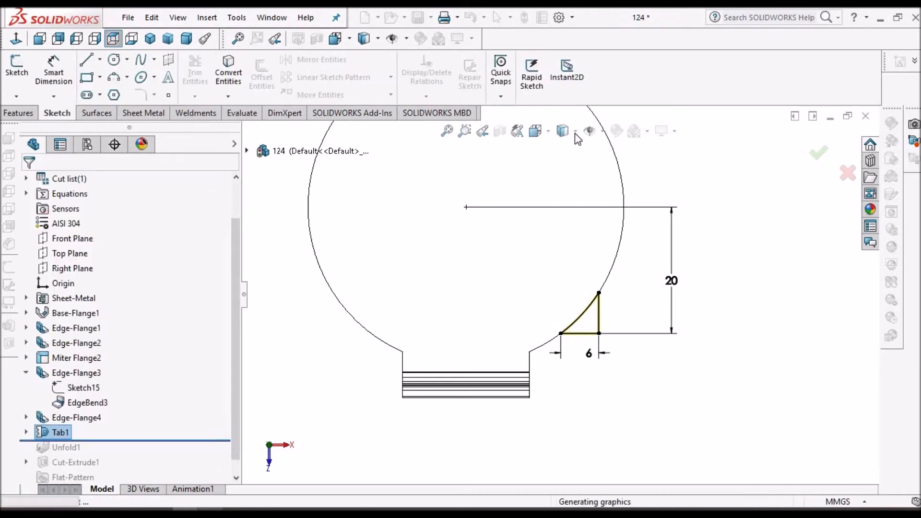
left_click(571, 130)
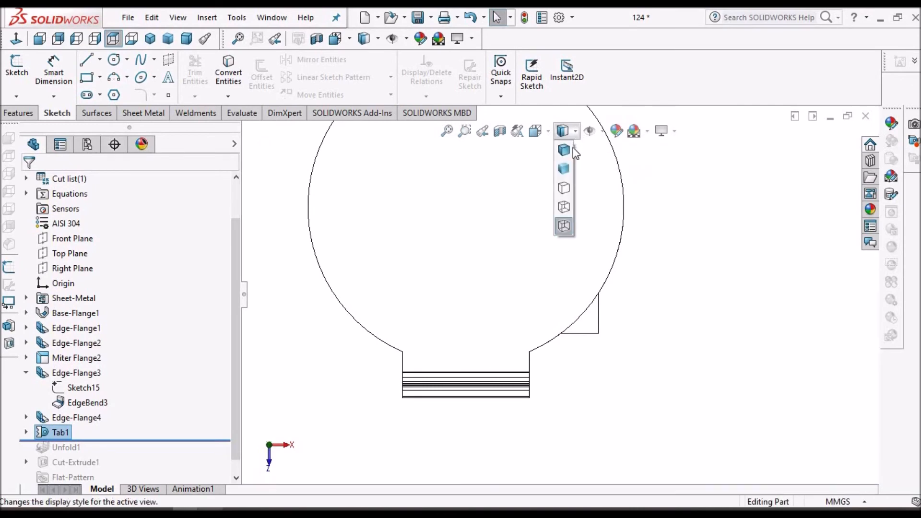
left_click(566, 152)
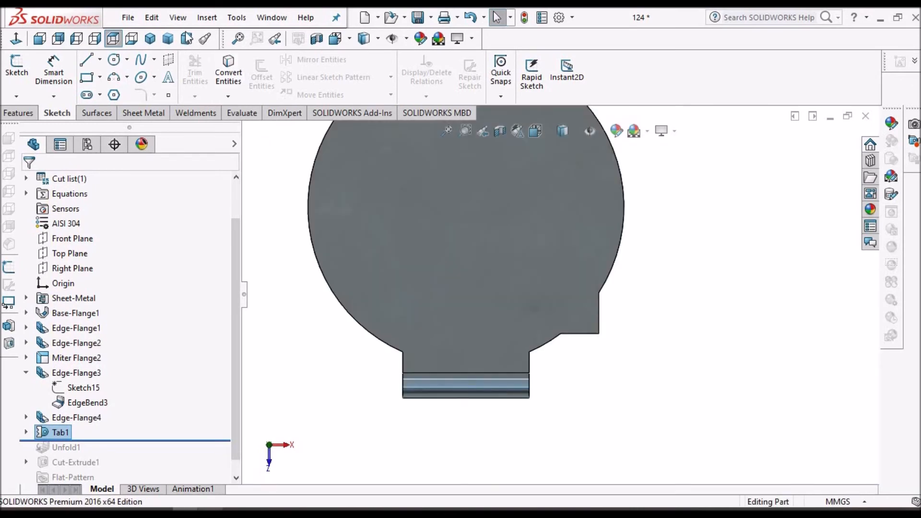
left_click(168, 39)
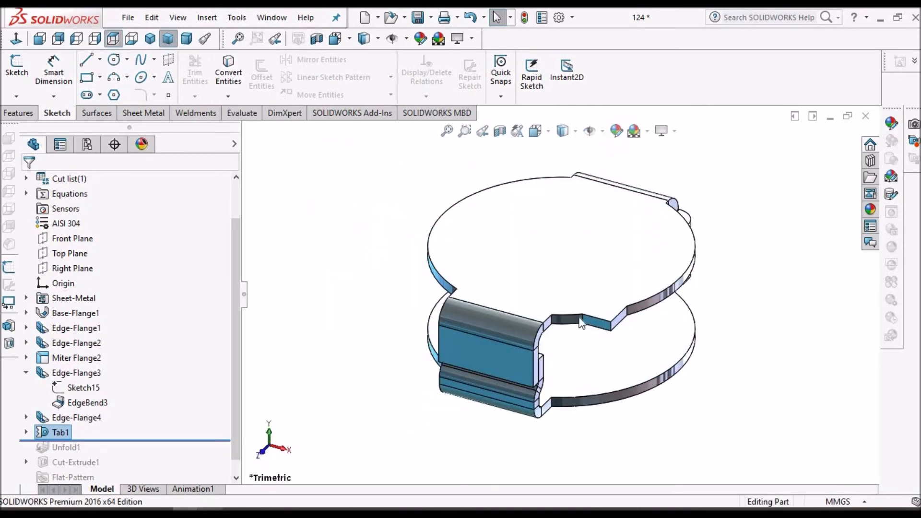
scroll(601, 342, "down", 4)
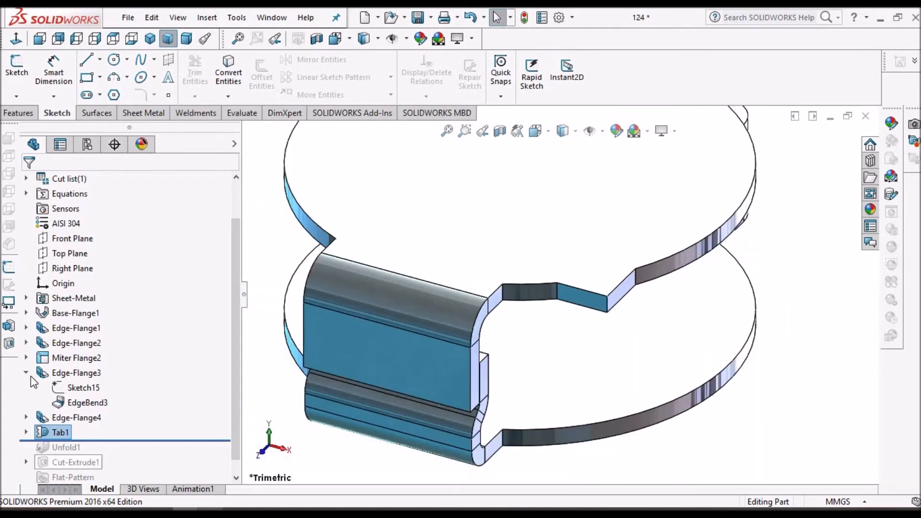
Step: Collapse Edge-Flange3 and roll the feature history forward to the end, restoring the unfolded state with the disc holes
left_click(26, 372)
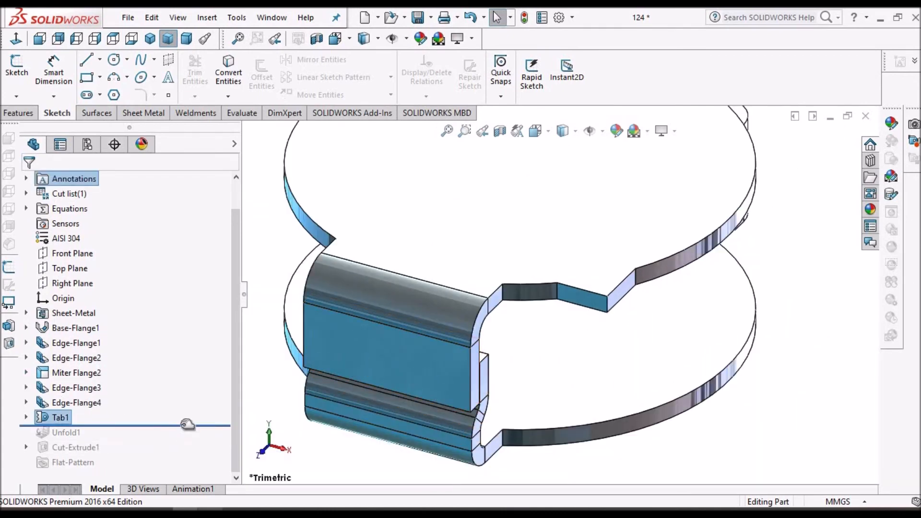
right_click(180, 425)
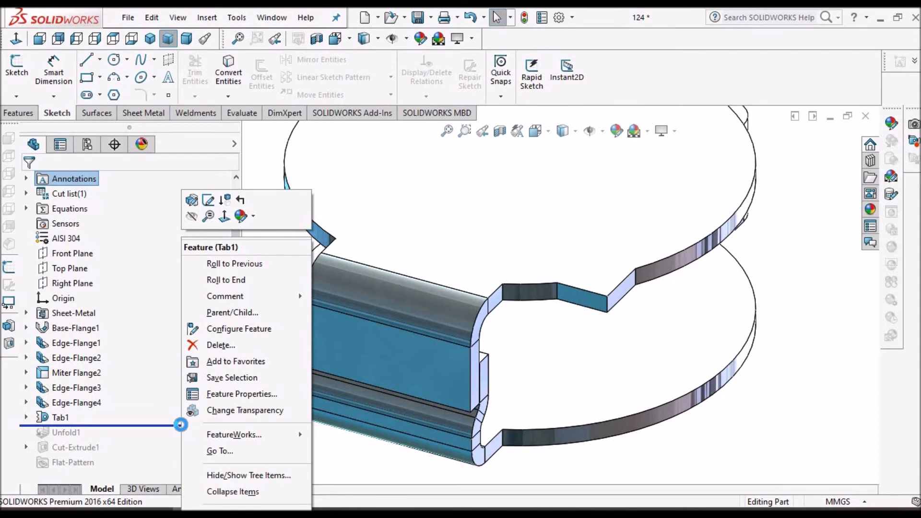
left_click(239, 279)
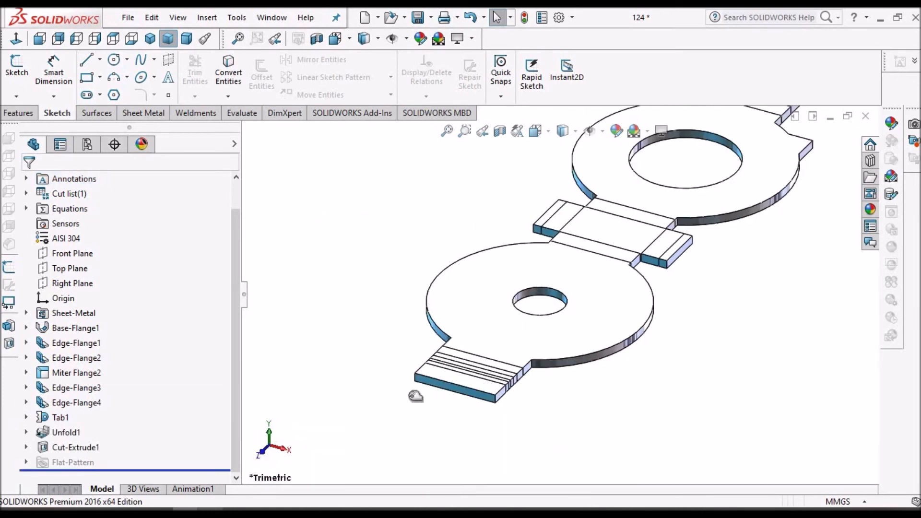
scroll(734, 273, "up", 5)
middle_click_drag(547, 261, 577, 330)
Step: Switch to the Desc 2.pdf reference to examine the clamp's small holes, then return to SOLIDWORKS
left_click(210, 509)
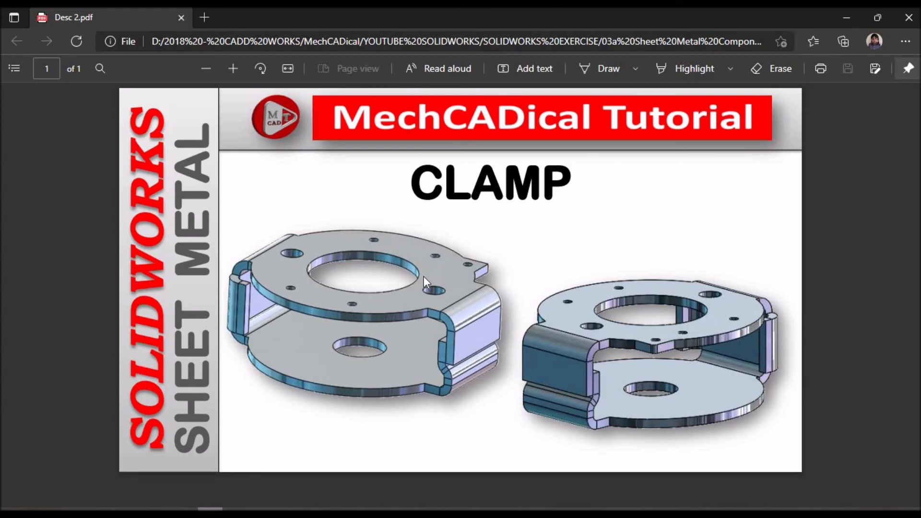
left_click(210, 509)
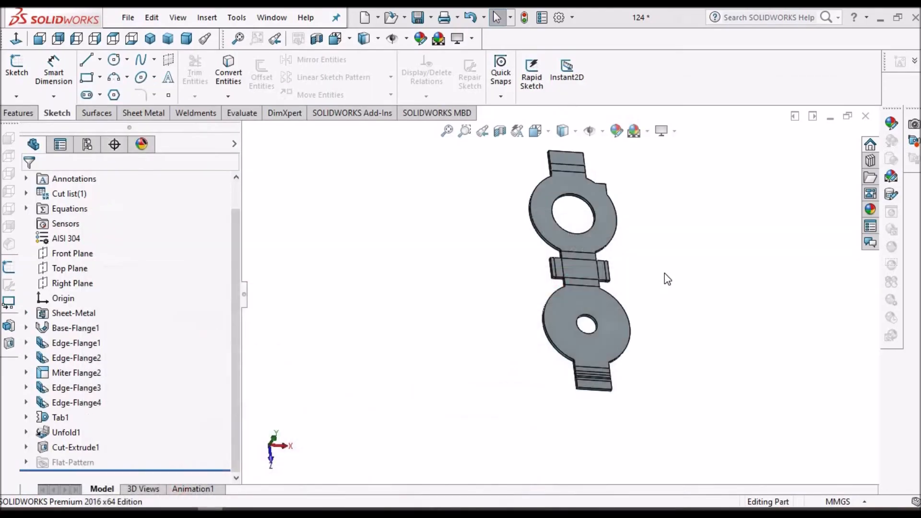
scroll(678, 253, "up", 5)
scroll(575, 283, "down", 4)
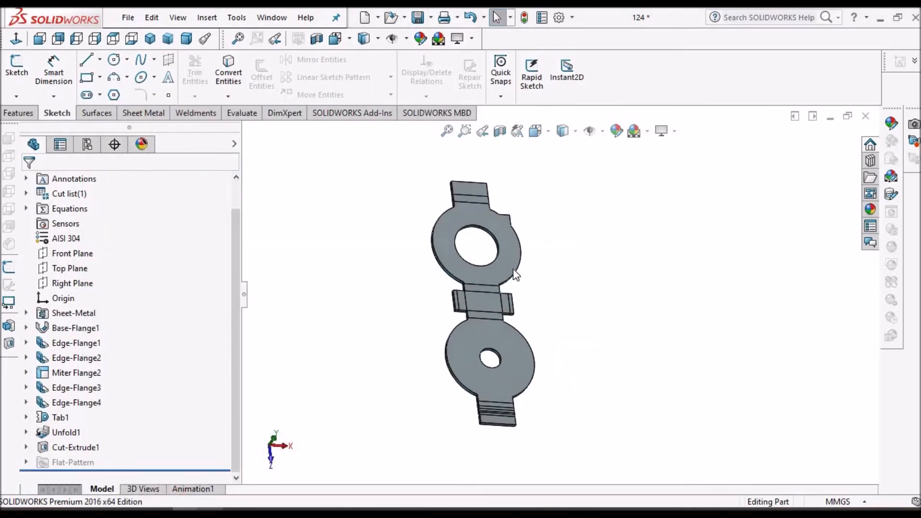
Step: Add a 10 mm simple hole linked to thickness on the unfolded disc with the larger centre hole, and save the part
left_click(513, 249)
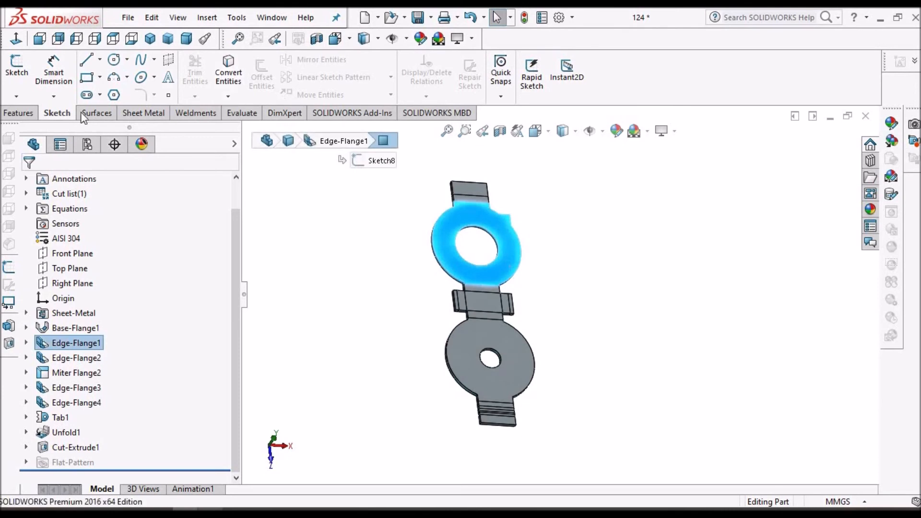
left_click(96, 114)
left_click(160, 116)
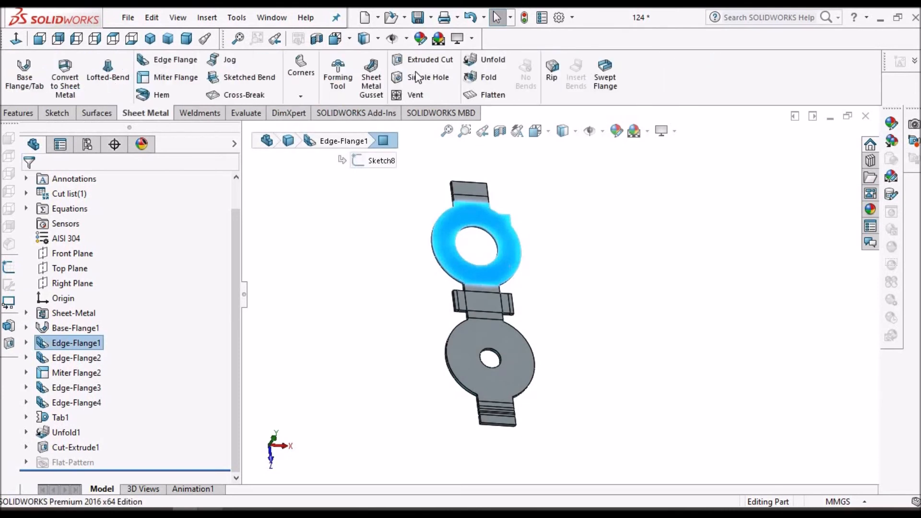
left_click(419, 78)
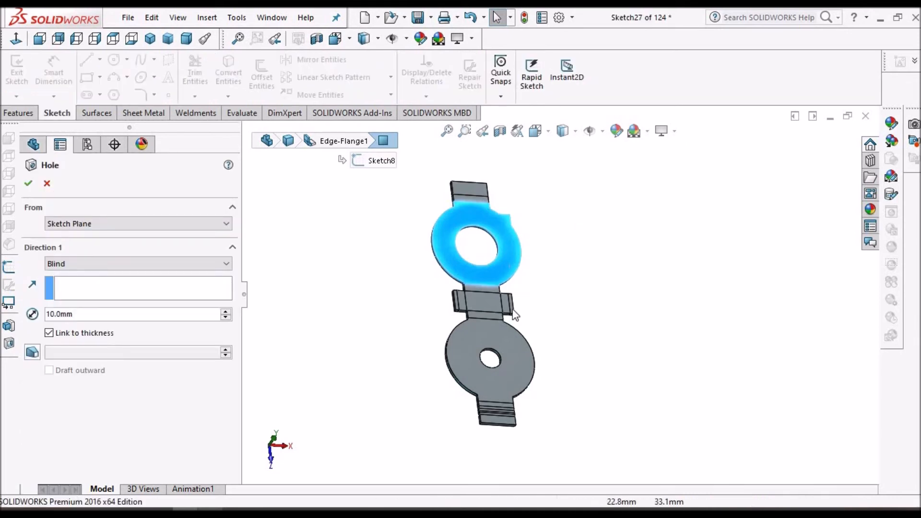
scroll(511, 287, "down", 4)
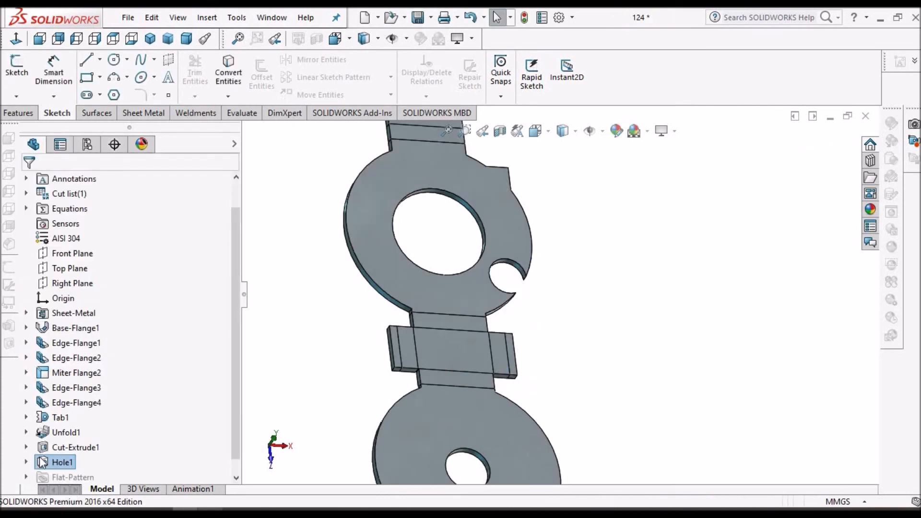
scroll(41, 460, "down", 1)
left_click(418, 18)
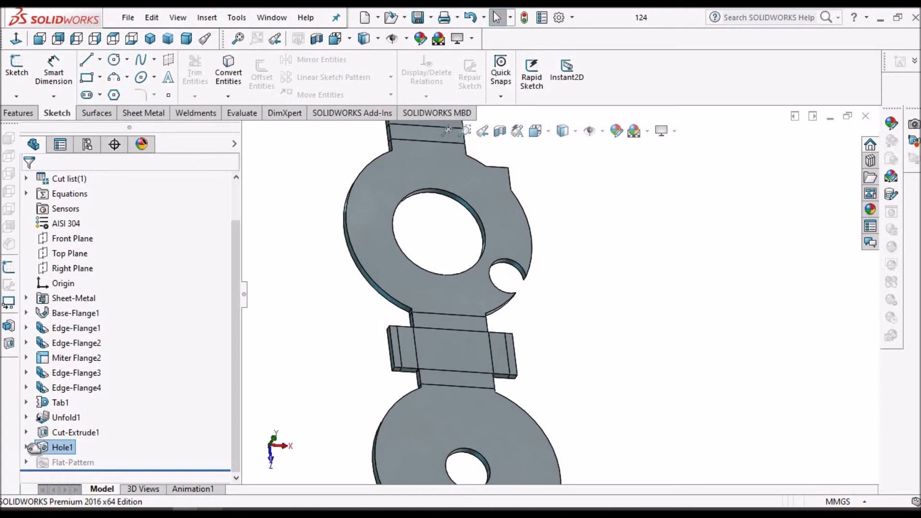
Step: Open the simple hole's sketch for editing, viewed normal to the disc face in wireframe display
left_click(27, 447)
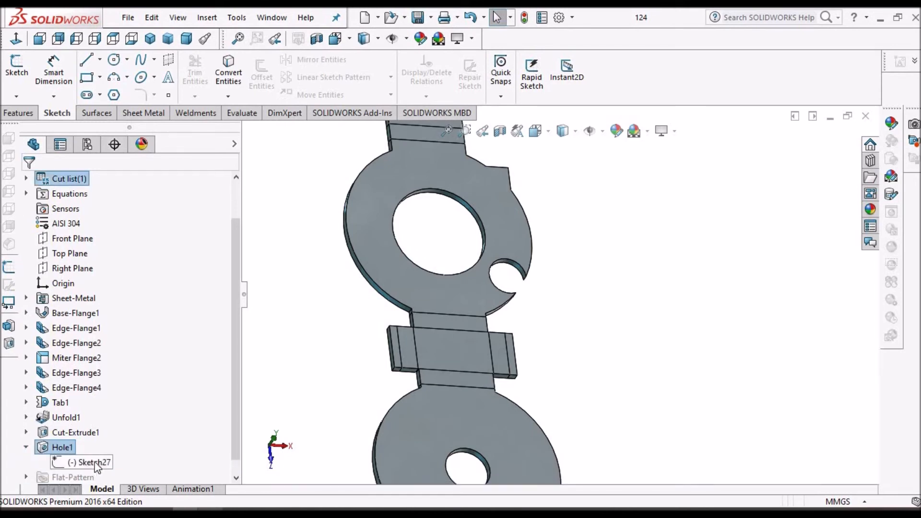
left_click(94, 462)
left_click(105, 424)
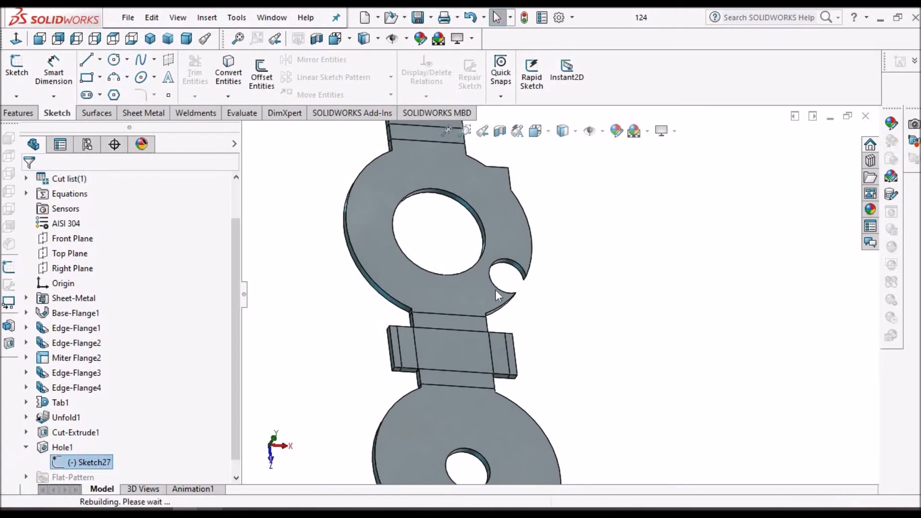
left_click(16, 39)
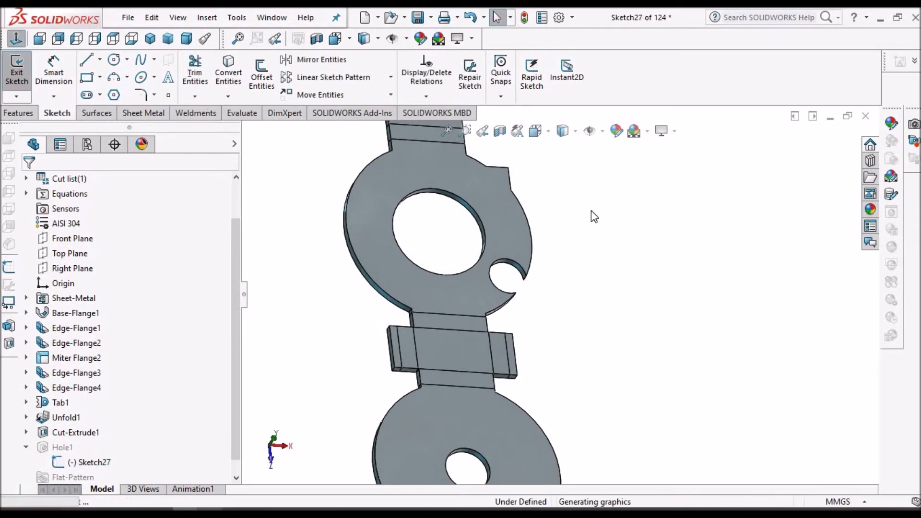
left_click(574, 133)
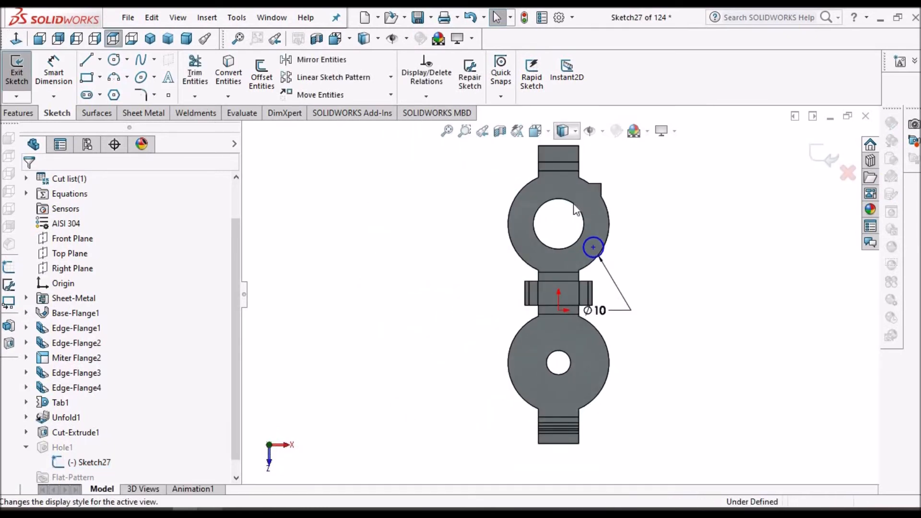
left_click(563, 226)
scroll(642, 270, "up", 2)
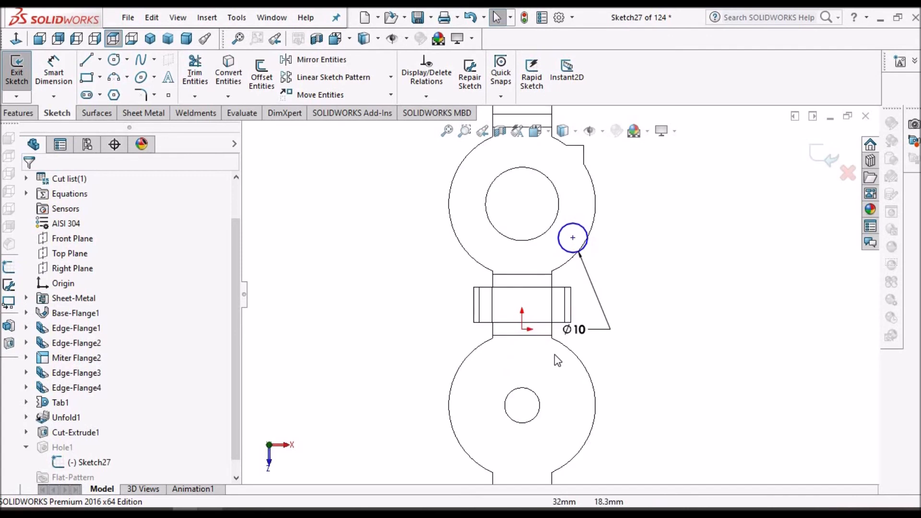
Step: Set the hole circle's diameter to 2 mm
left_click(580, 330)
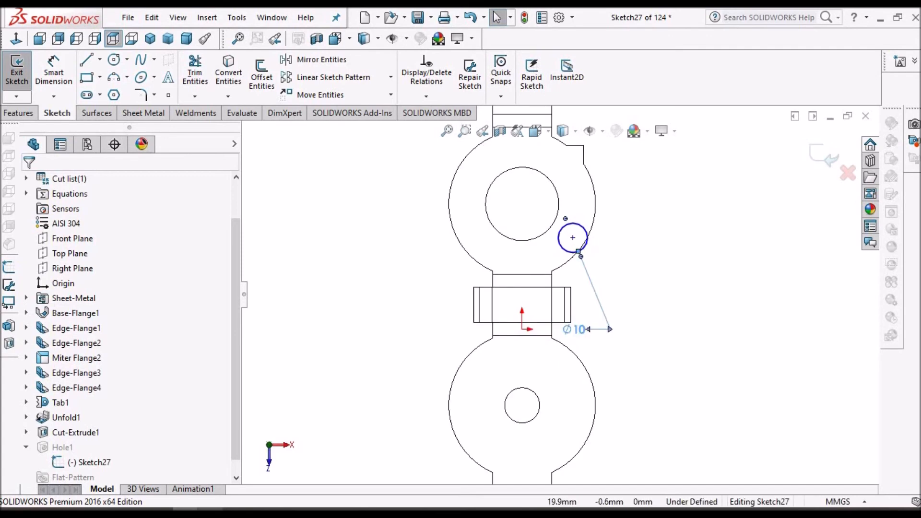
double_click(577, 329)
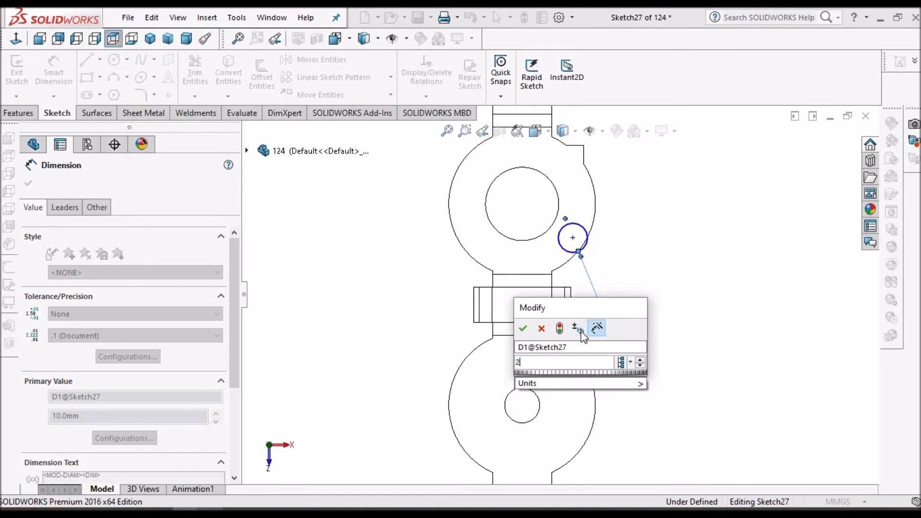
key("Return")
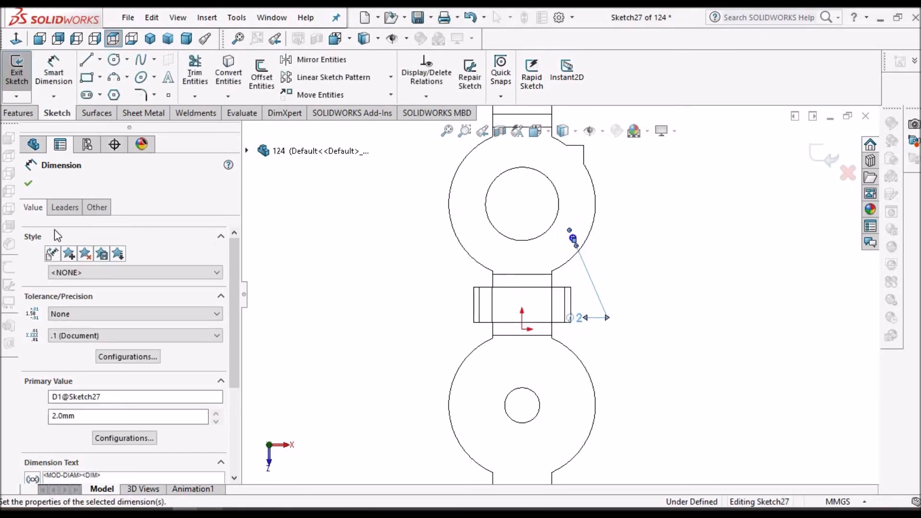
left_click(676, 227)
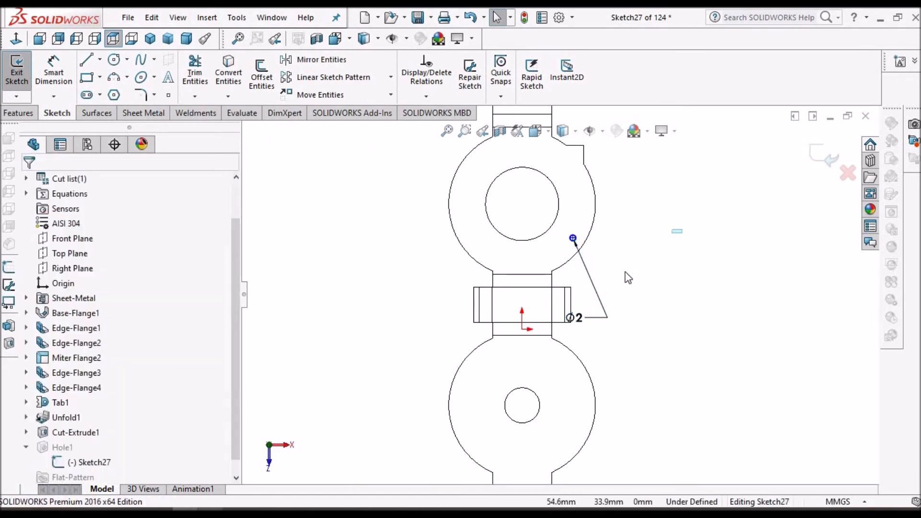
Step: Move the 2 mm hole circle up beside the corner tab of the upper disc
scroll(575, 240, "down", 5)
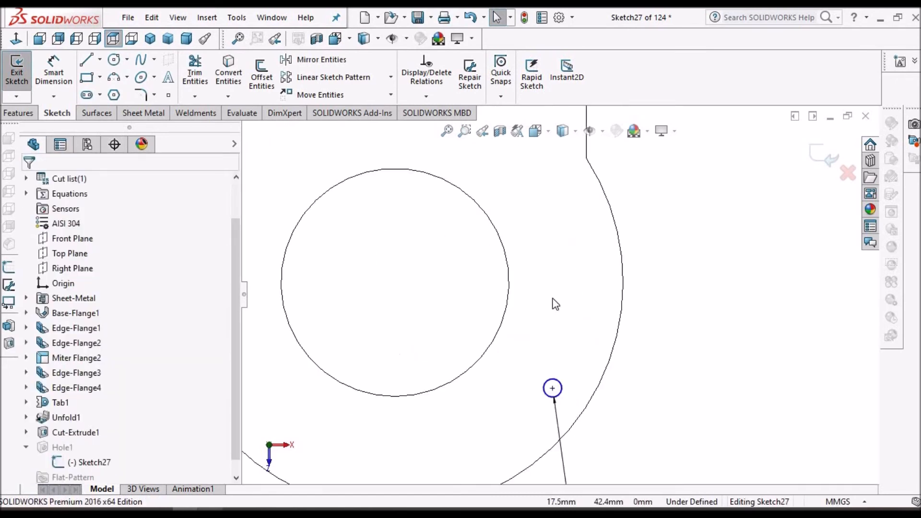
left_click_drag(520, 166, 523, 157)
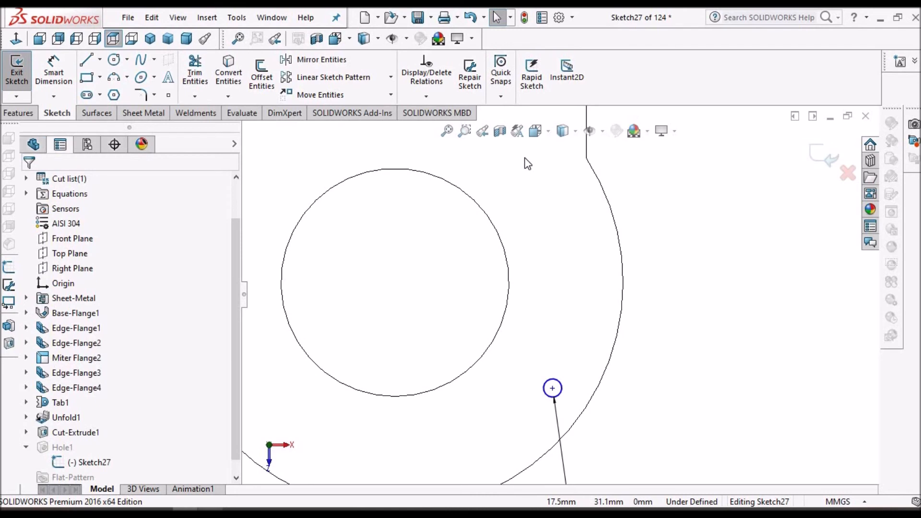
scroll(542, 213, "up", 4)
scroll(553, 238, "down", 4)
scroll(558, 253, "down", 3)
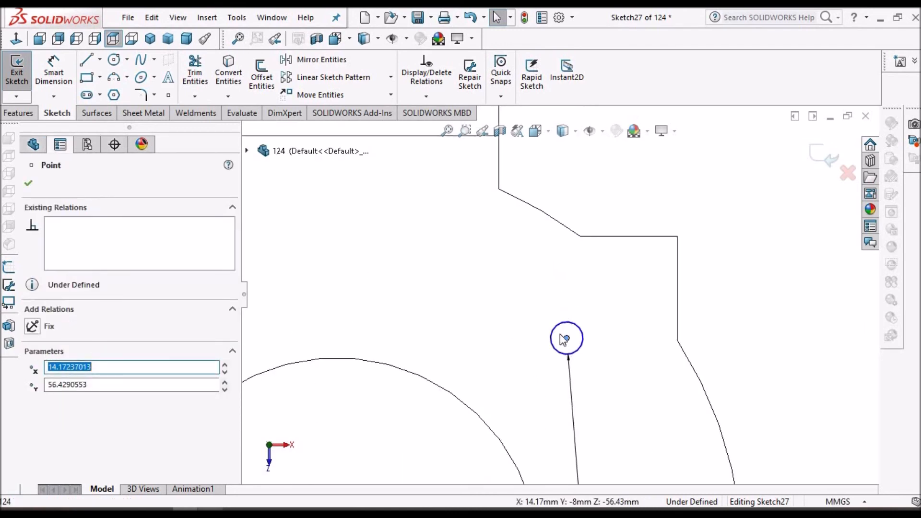
mouse_move(566, 338)
left_mouse_down()
mouse_move(629, 275)
mouse_move(618, 286)
left_mouse_up()
left_click(737, 303)
scroll(739, 302, "up", 6)
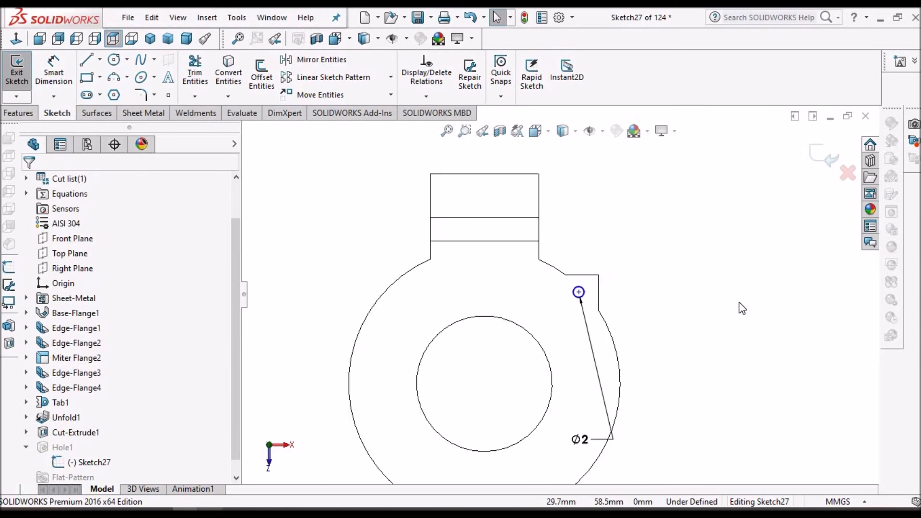
scroll(556, 297, "up", 2)
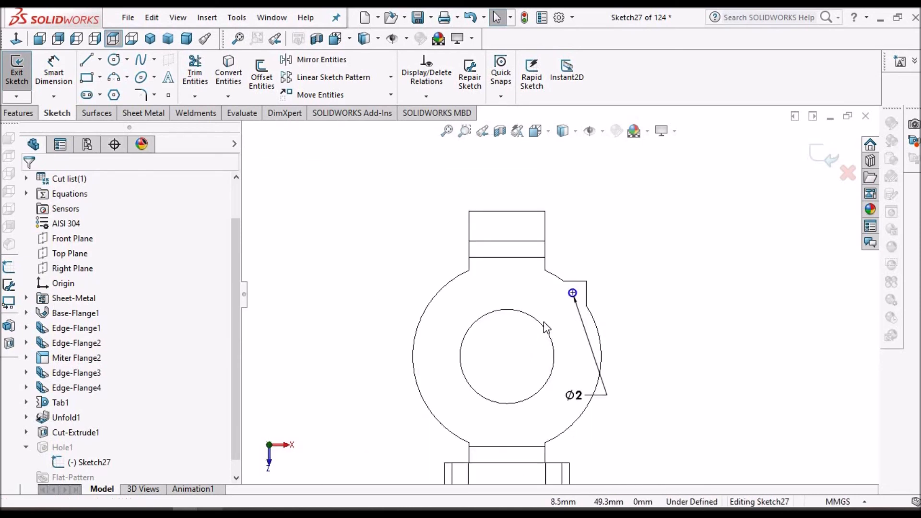
Step: Convert the edge of the upper disc's large centre hole into the sketch as a construction circle
left_click(543, 327)
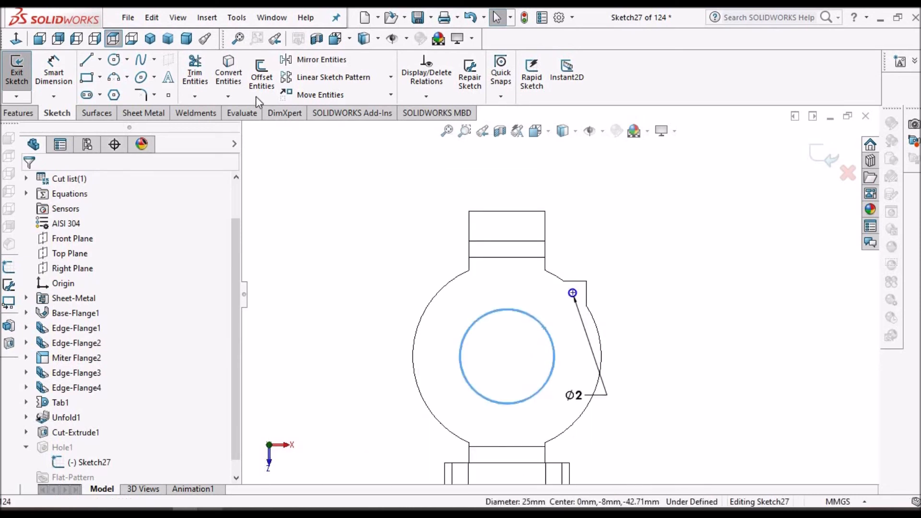
left_click(539, 334)
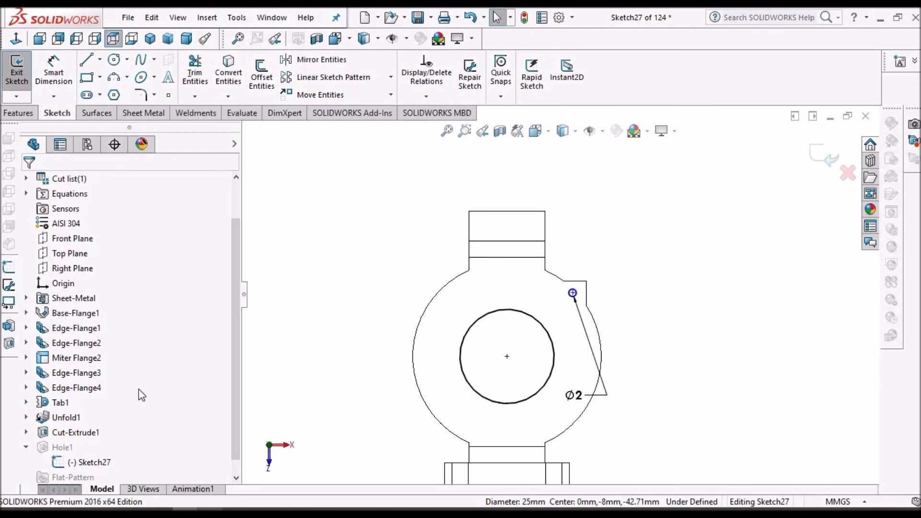
left_click(49, 366)
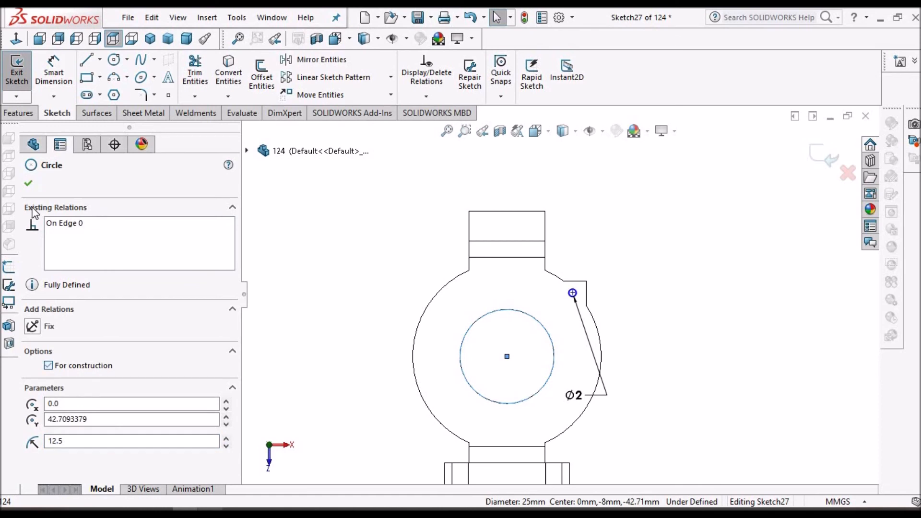
left_click(30, 183)
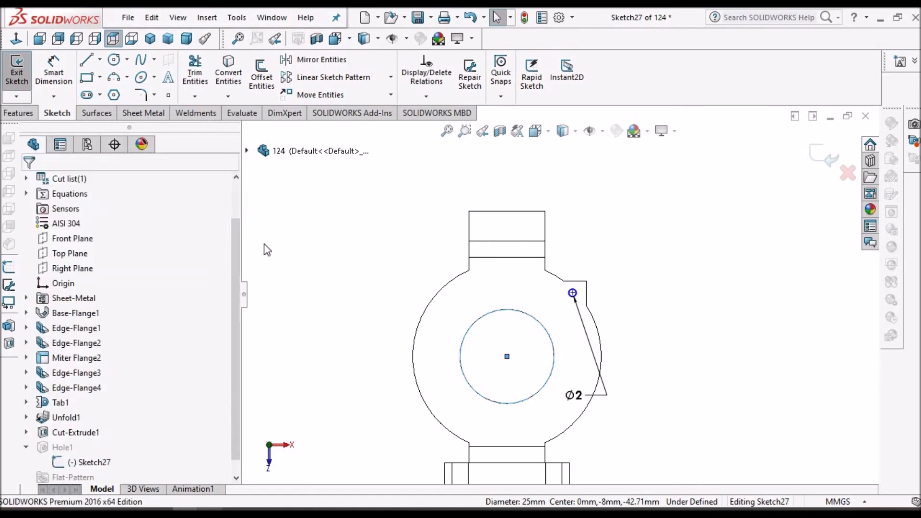
Step: Draw two centrelines from the centre of the upper disc's hole: a horizontal one about 31 mm long and a vertical one to the flange's top edge
left_click(100, 60)
left_click(520, 374)
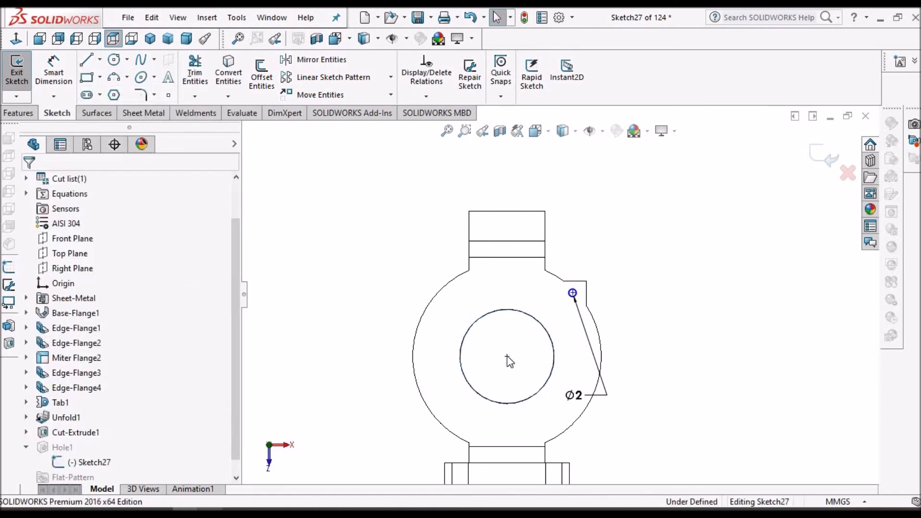
left_click(507, 356)
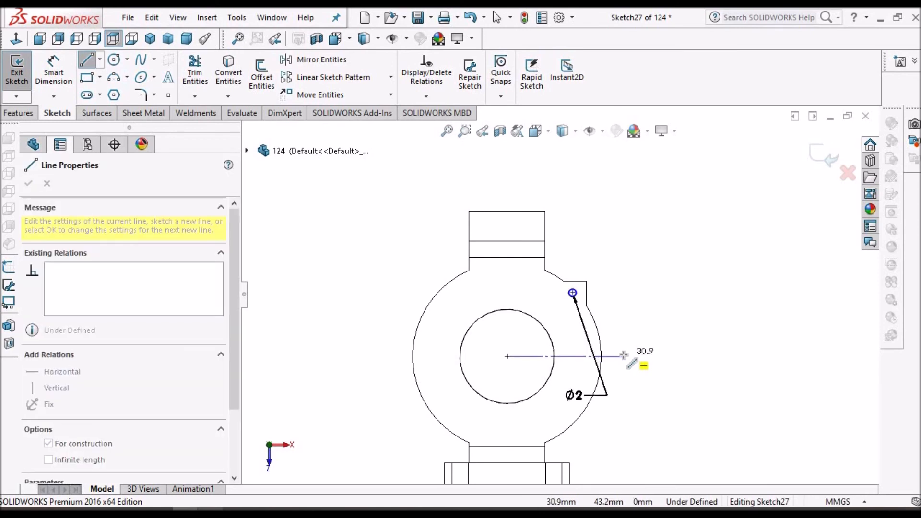
left_click(622, 355)
right_click(643, 231)
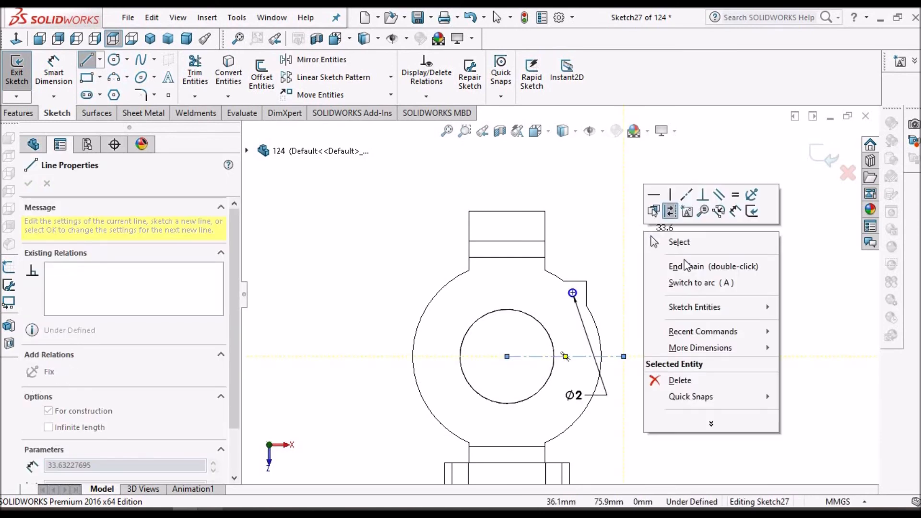
left_click(690, 267)
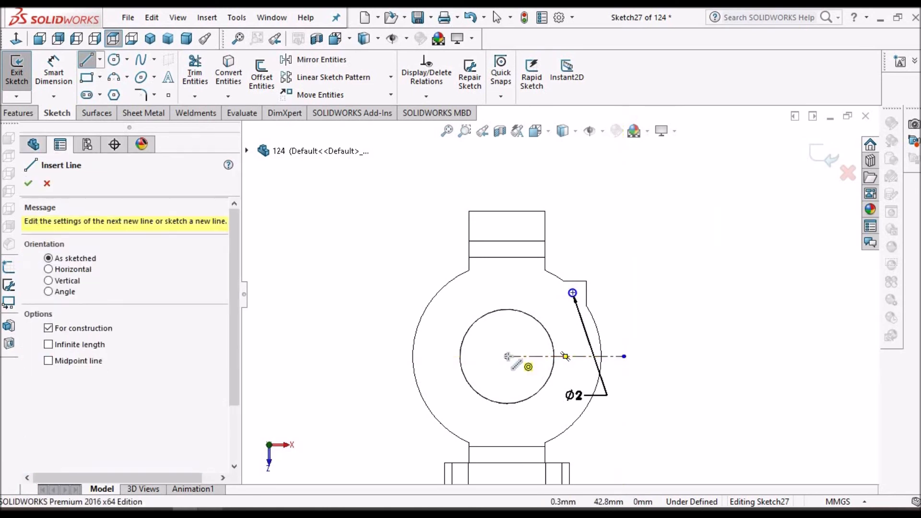
left_click(507, 211)
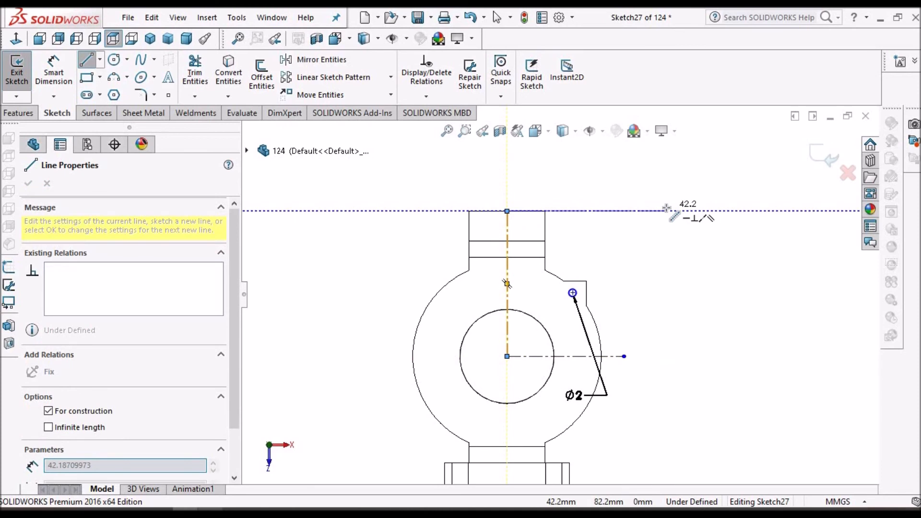
right_click(668, 210)
left_click(695, 242)
key("Escape")
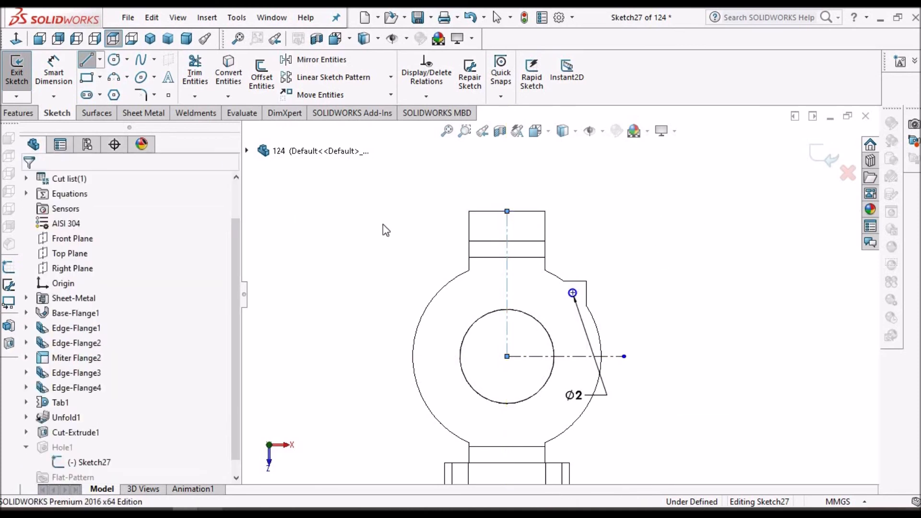
Step: Dimension the centre of the 2 mm circle beside the corner tab 16.5 mm above the horizontal centreline
left_click(57, 76)
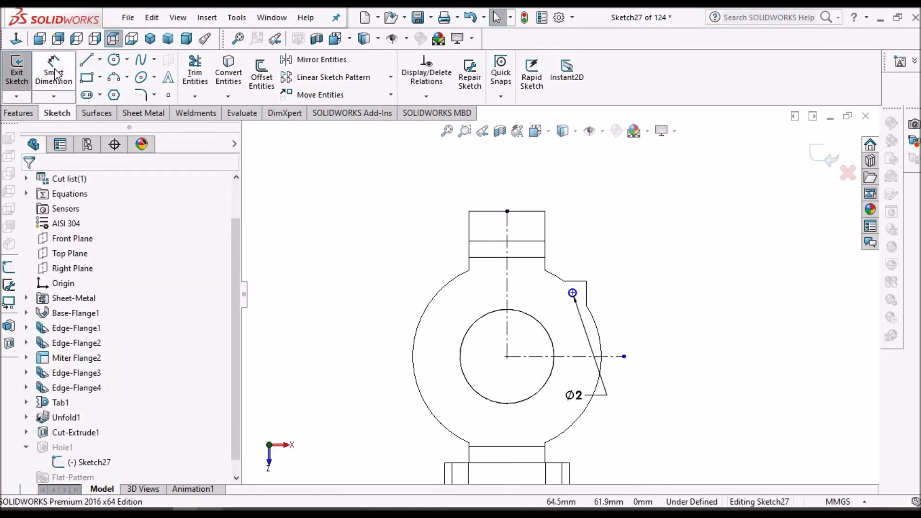
left_click(573, 357)
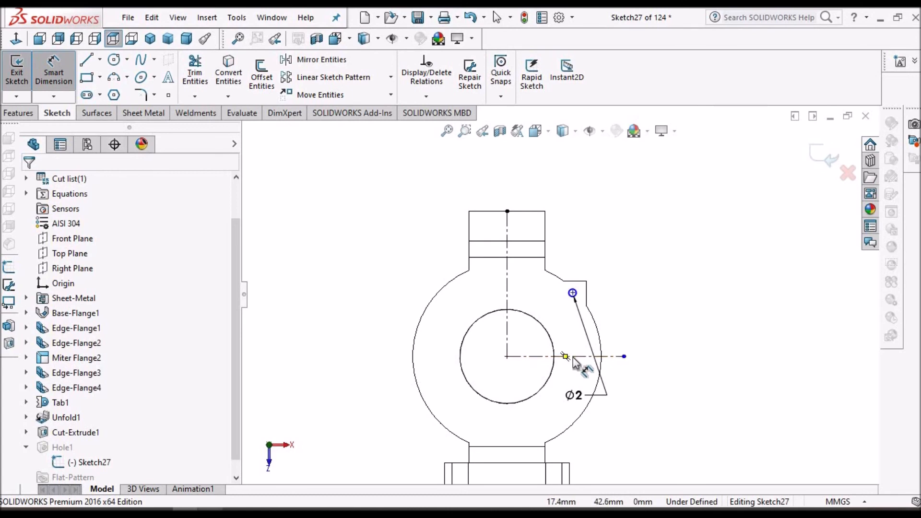
left_click(572, 293)
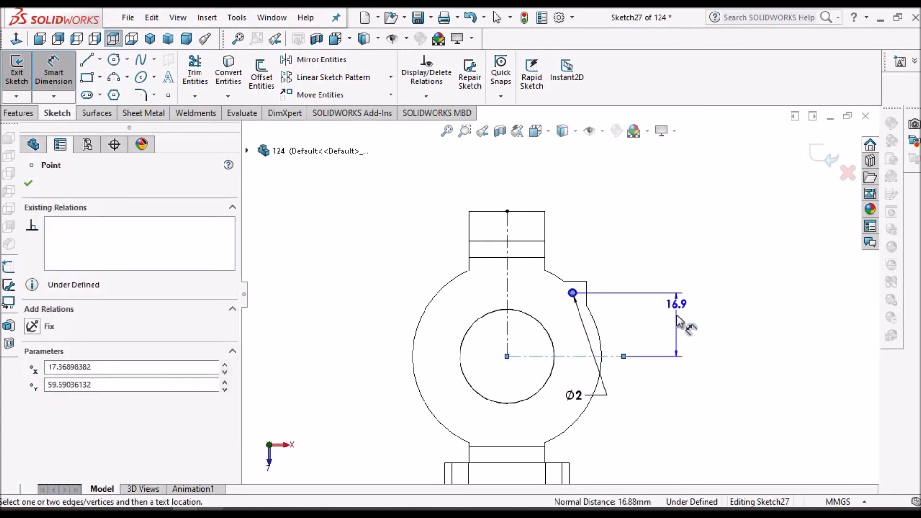
left_click(676, 315)
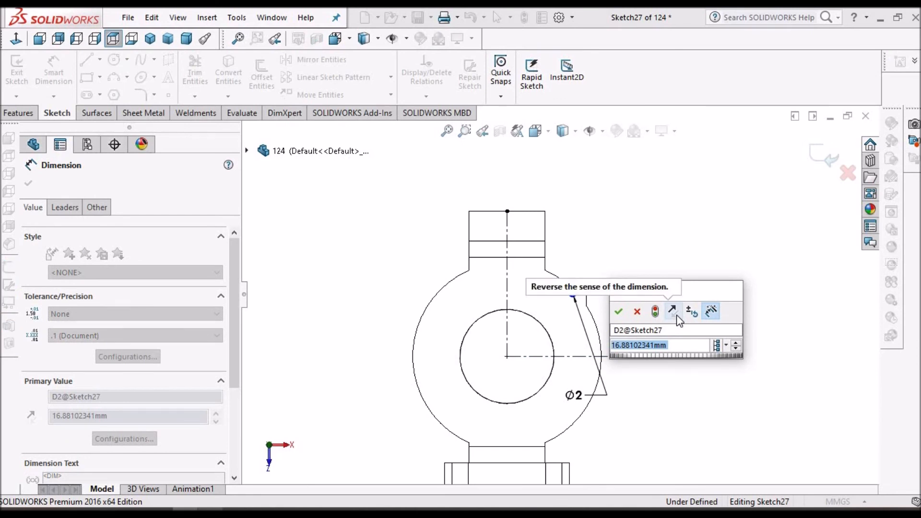
type("16.5")
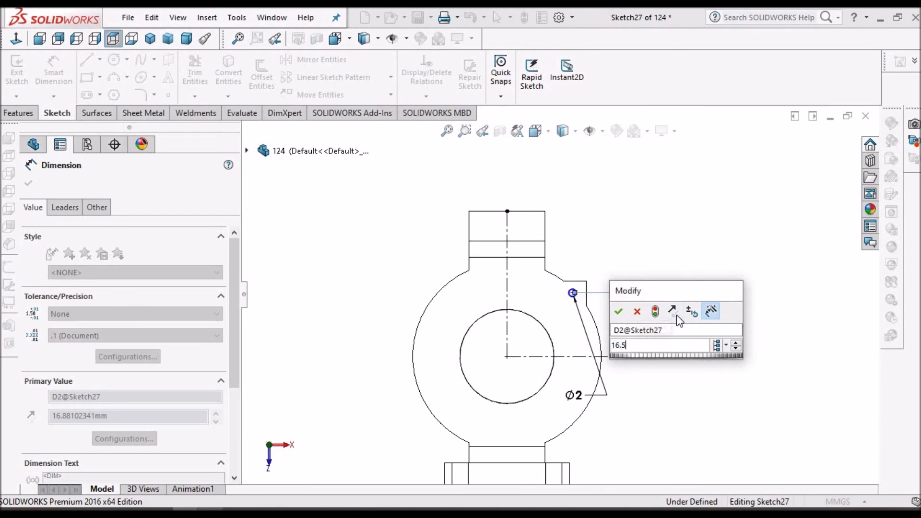
key("Escape")
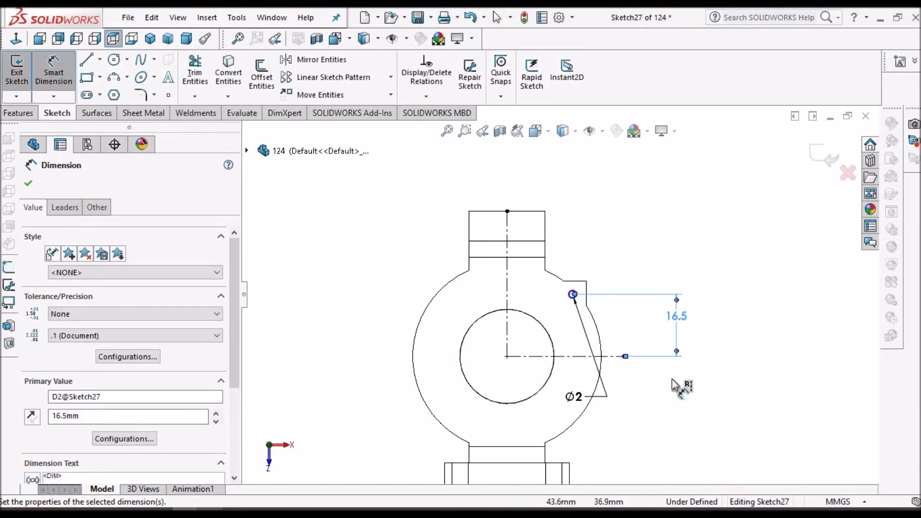
key("Escape")
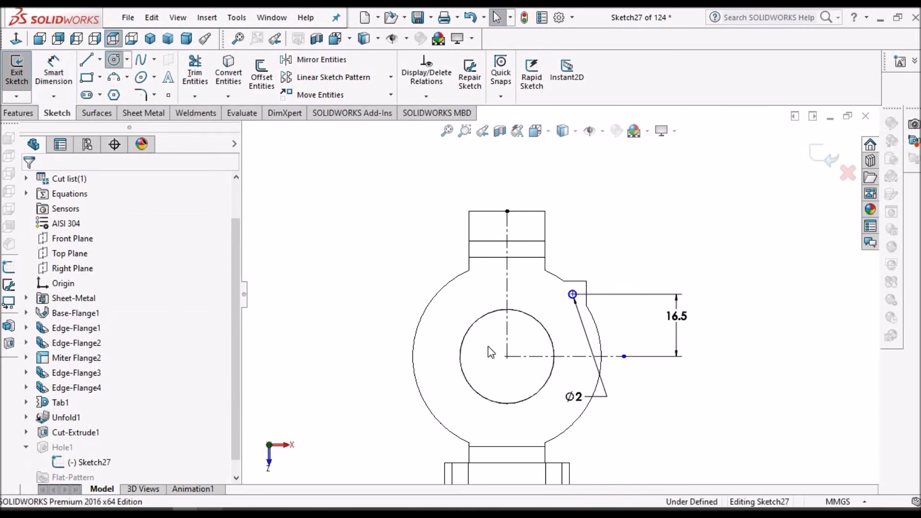
Step: Set the horizontal centre-to-centre distance between the lower pair of small hole circles to 36 mm
scroll(567, 326, "down", 1)
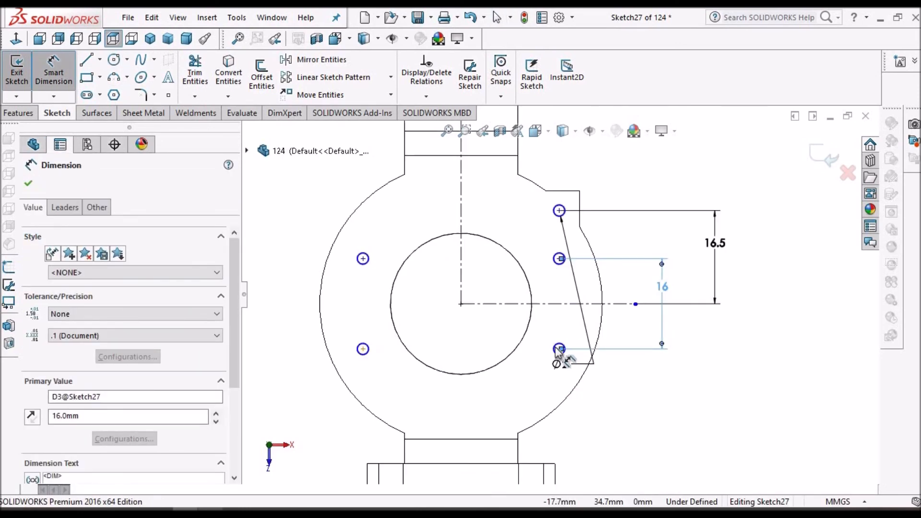
left_click(559, 349)
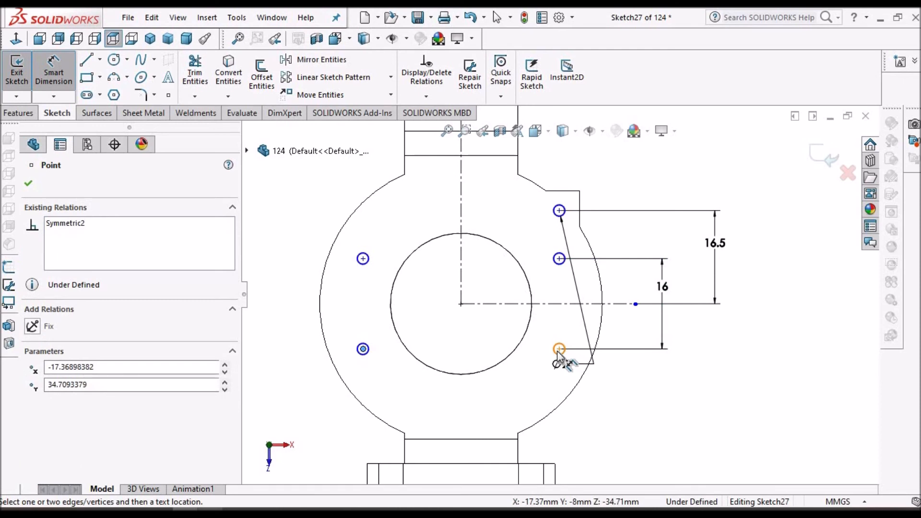
left_click(363, 349)
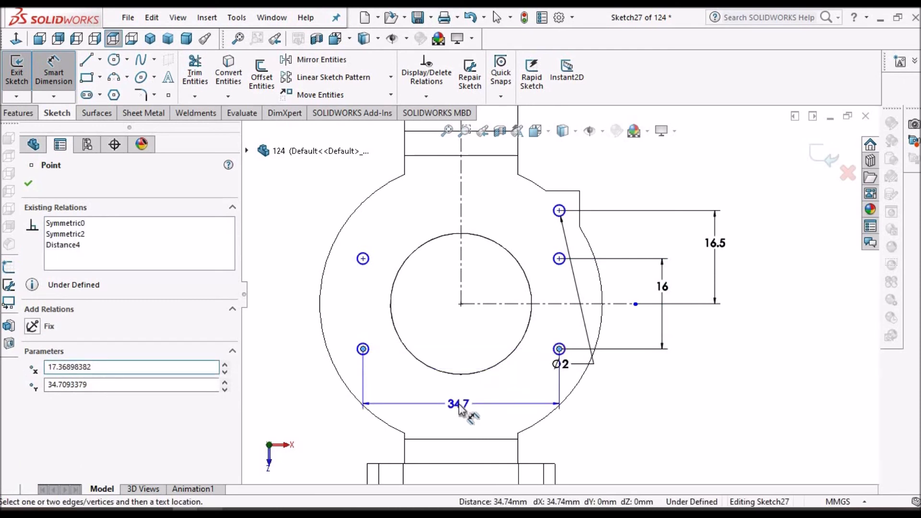
left_click(458, 406)
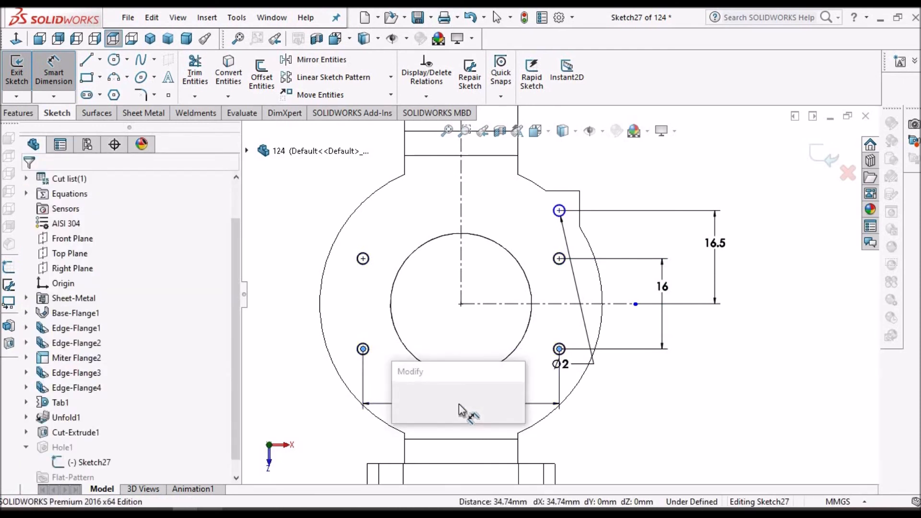
type("36")
key("Return")
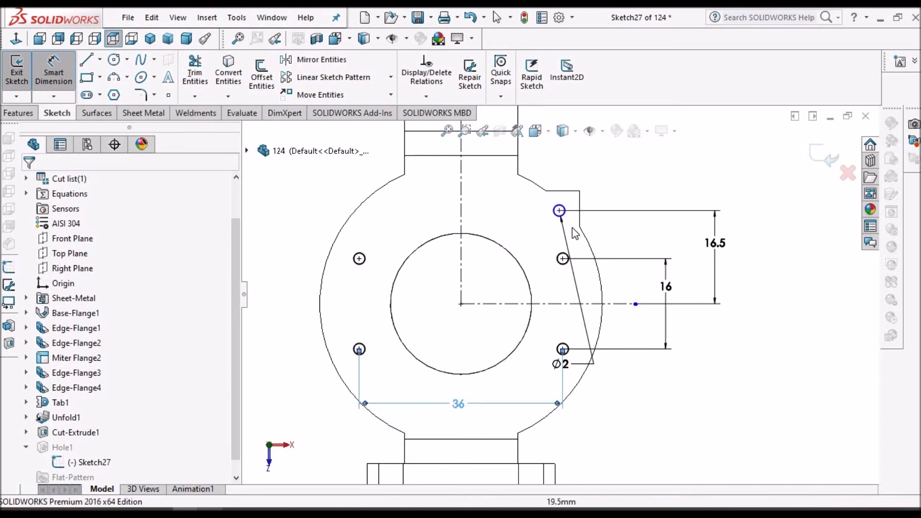
key("Escape")
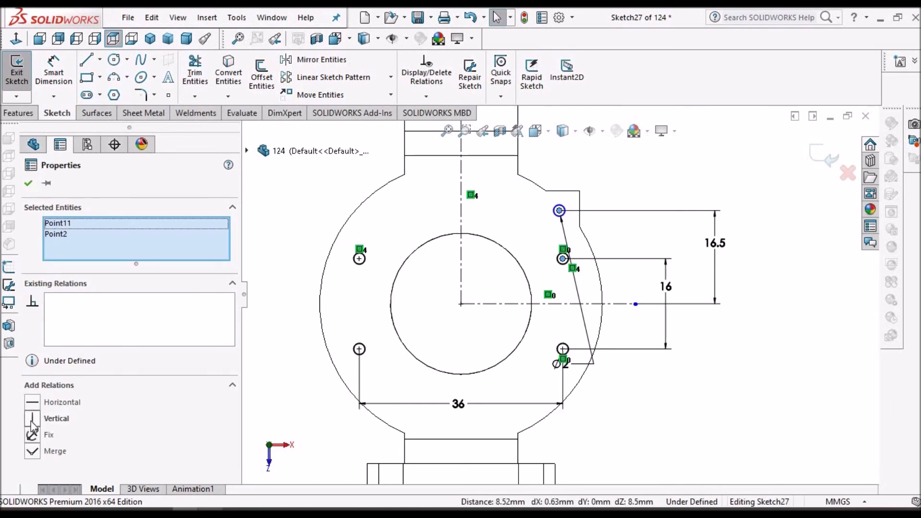
Step: Add a vertical relation between the centres of the corner-tab circle and the small circle directly below it
left_click(32, 420)
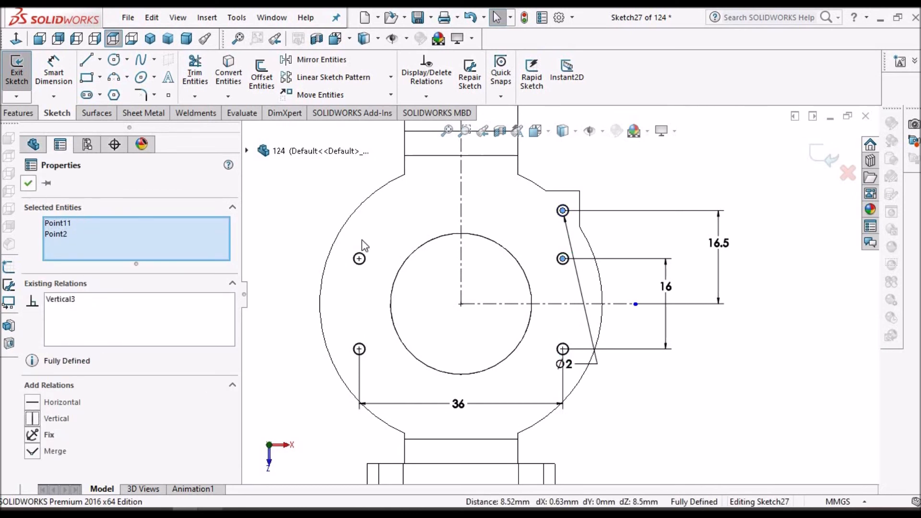
left_click(679, 361)
scroll(680, 361, "up", 2)
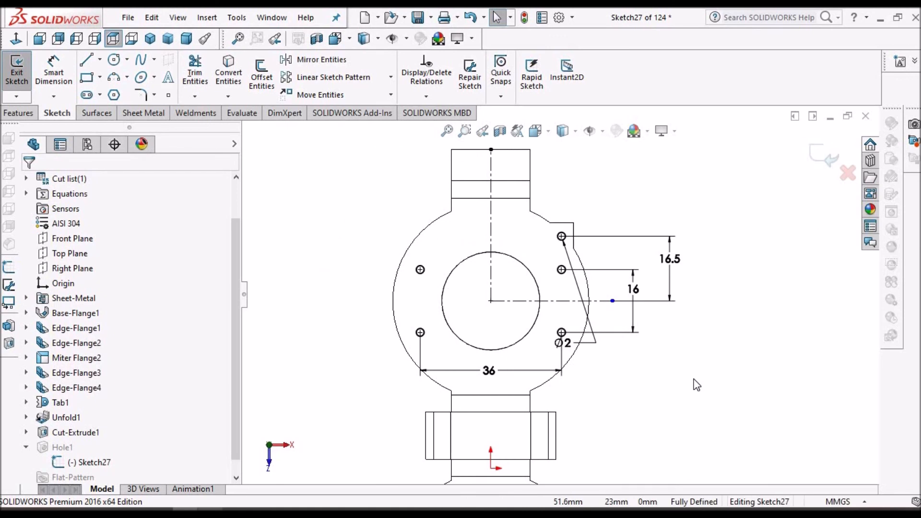
Step: Sketch a circle of about 3 mm radius below the large centre hole, in line with the vertical centreline
left_click(114, 61)
scroll(491, 383, "down", 2)
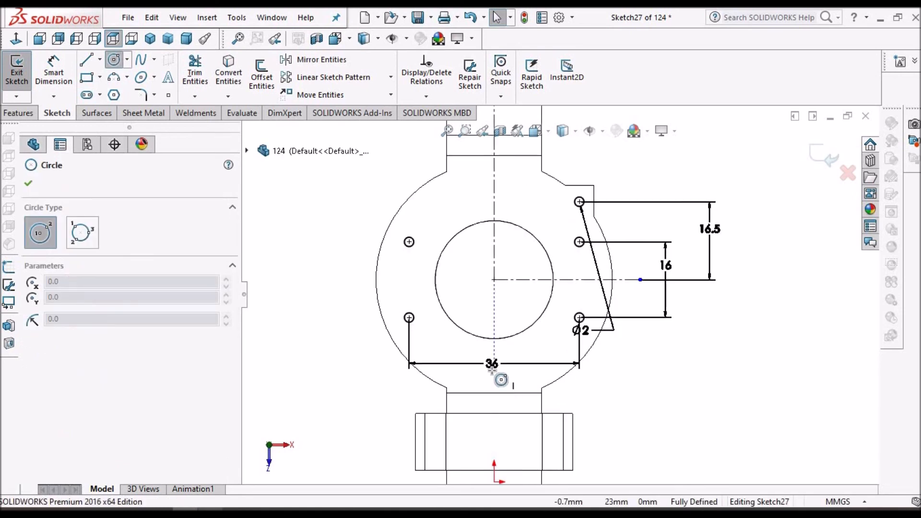
left_click(494, 370)
left_click(508, 368)
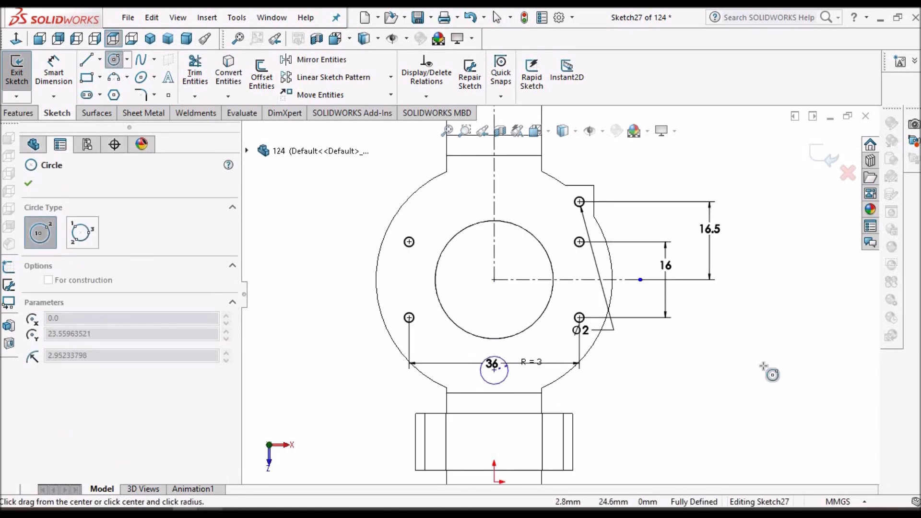
right_click(710, 354)
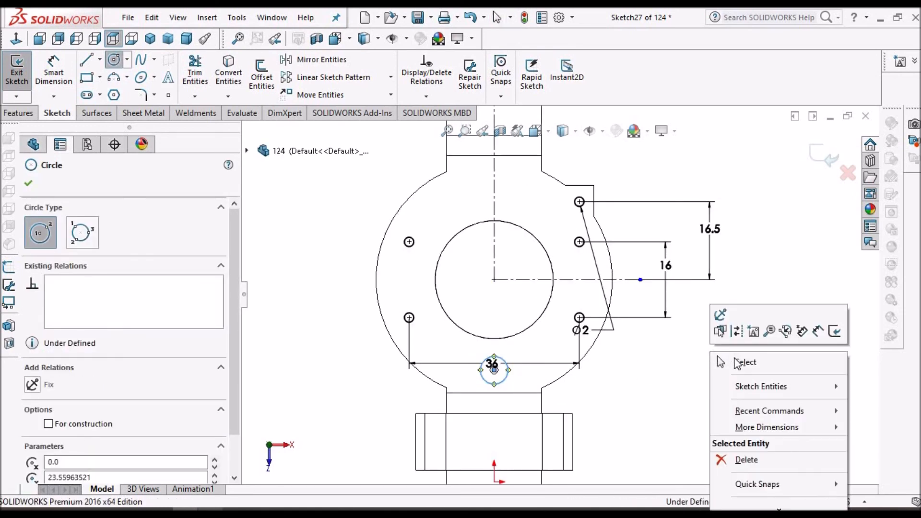
left_click(736, 363)
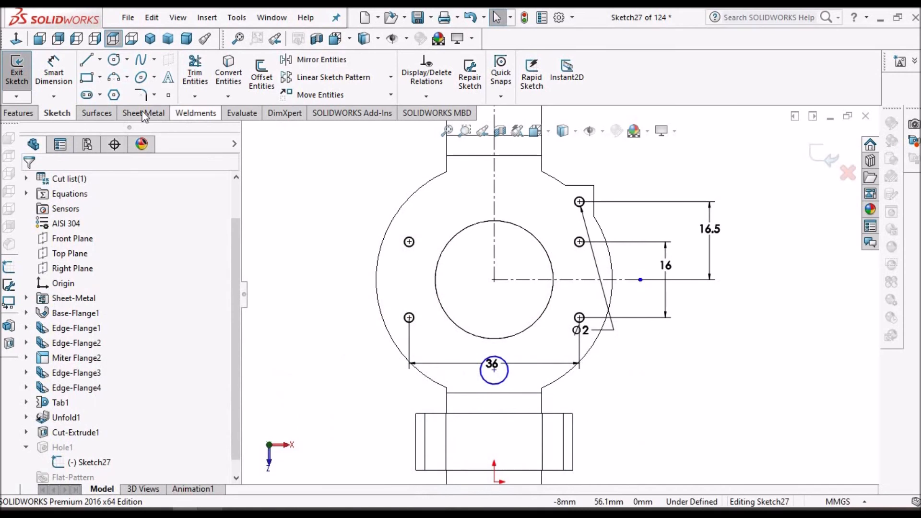
Step: Dimension the new circle below the large centre hole with a diameter of 5 mm
left_click(62, 72)
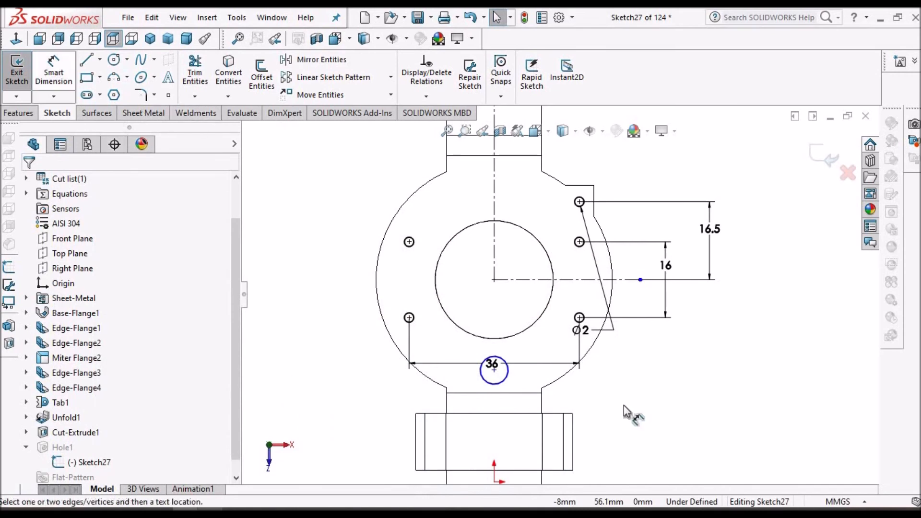
left_click(503, 383)
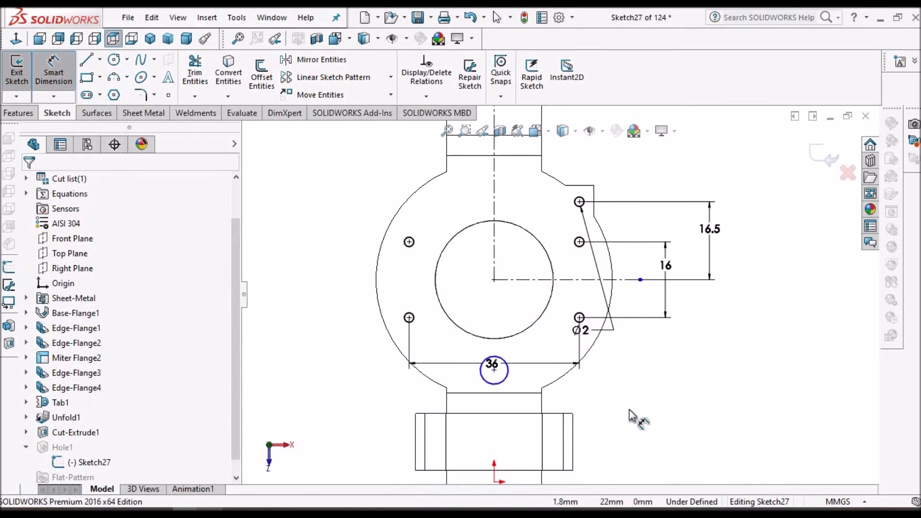
left_click(603, 407)
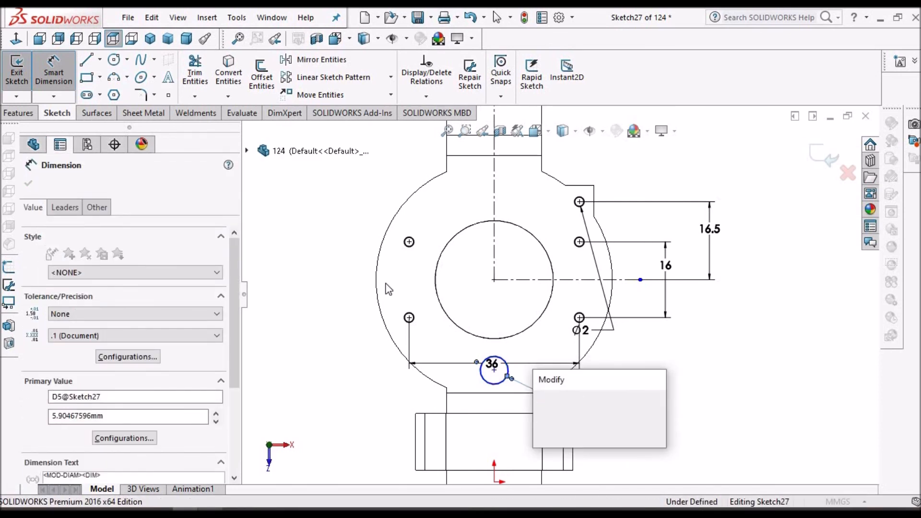
key("Return")
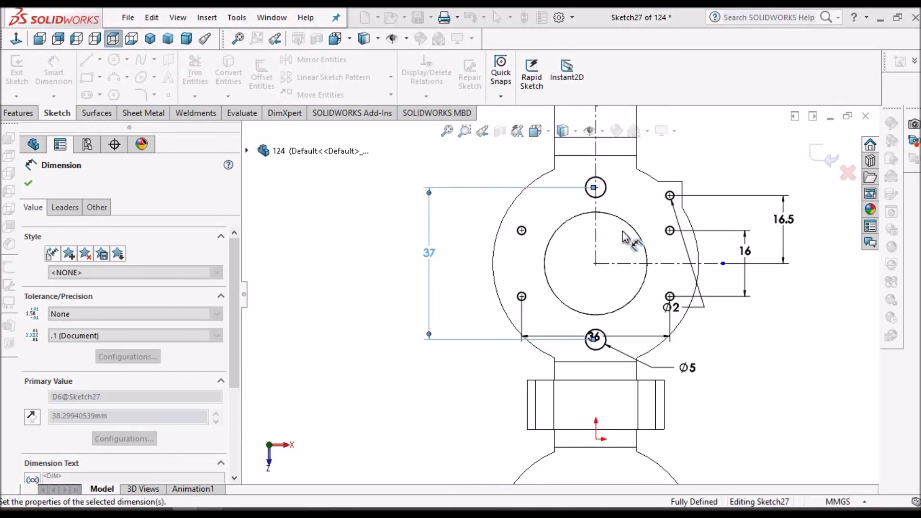
Step: Accept the 37 mm vertical spacing between the two 5 mm circles and exit the hole sketch
left_click(28, 184)
key("Escape")
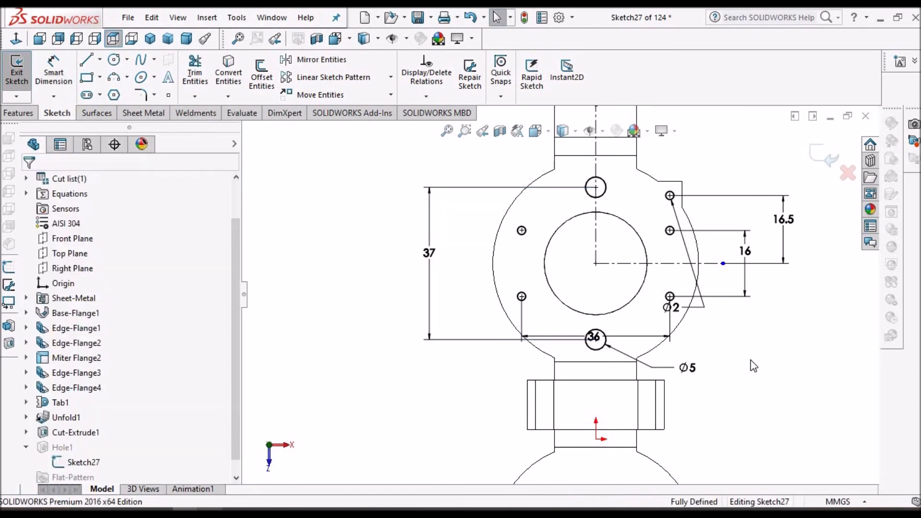
key("f")
left_click(821, 155)
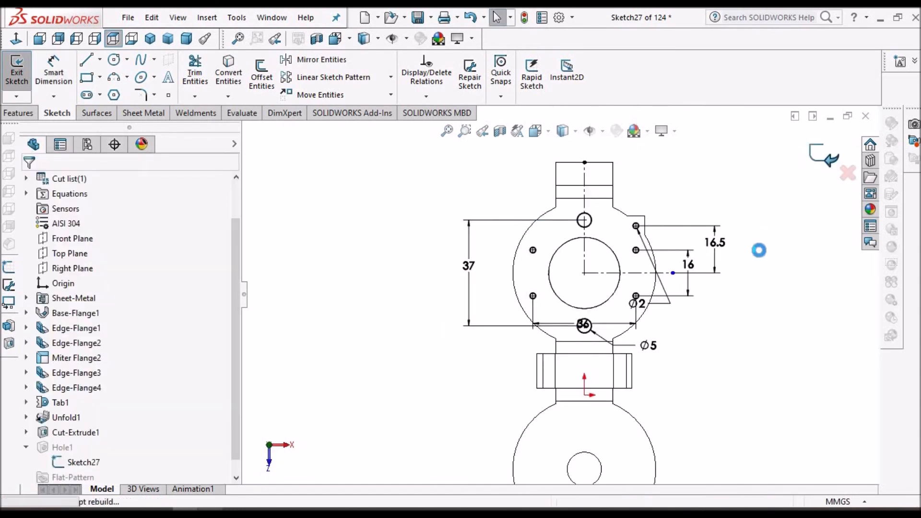
Step: Switch the unfolded clamp's display style to shaded with edges
left_click(574, 131)
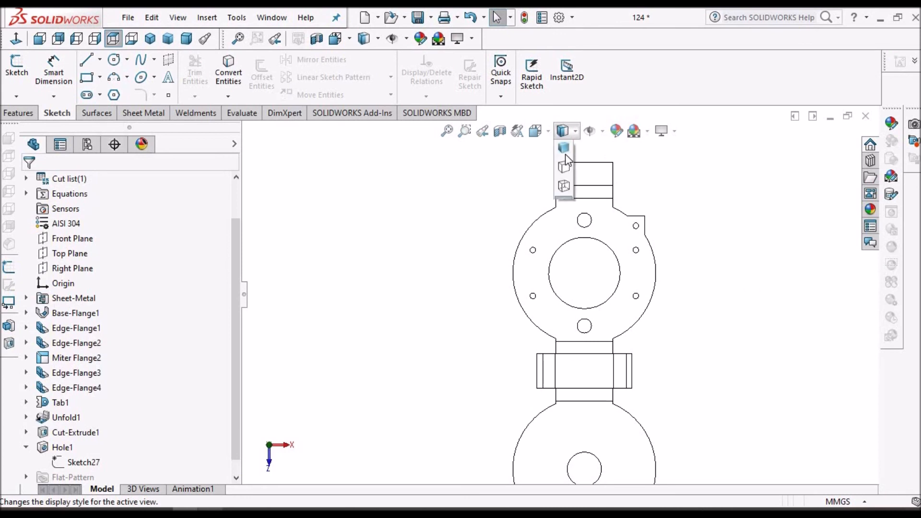
left_click(564, 154)
scroll(627, 308, "up", 3)
middle_click_drag(661, 344, 632, 360)
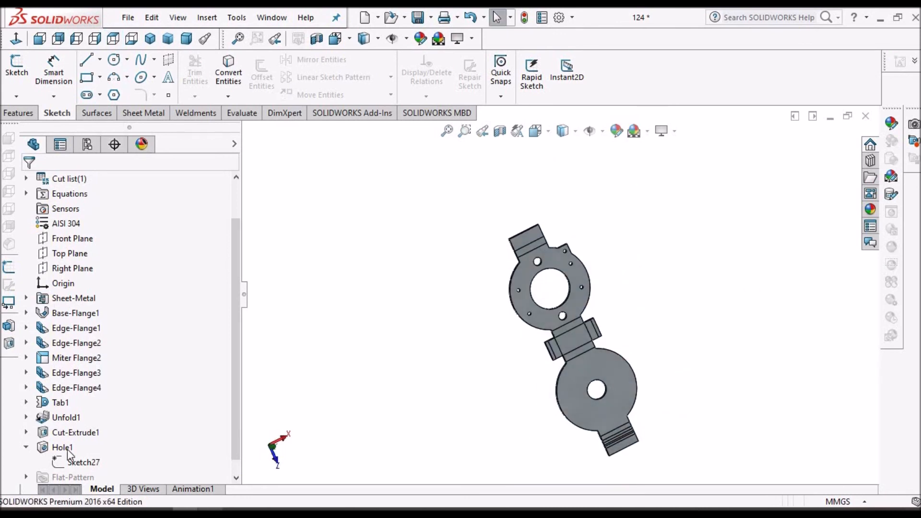
Step: Fold all collected bends with the lower disc's face fixed, and show the folded clamp in the dimetric view
left_click(145, 113)
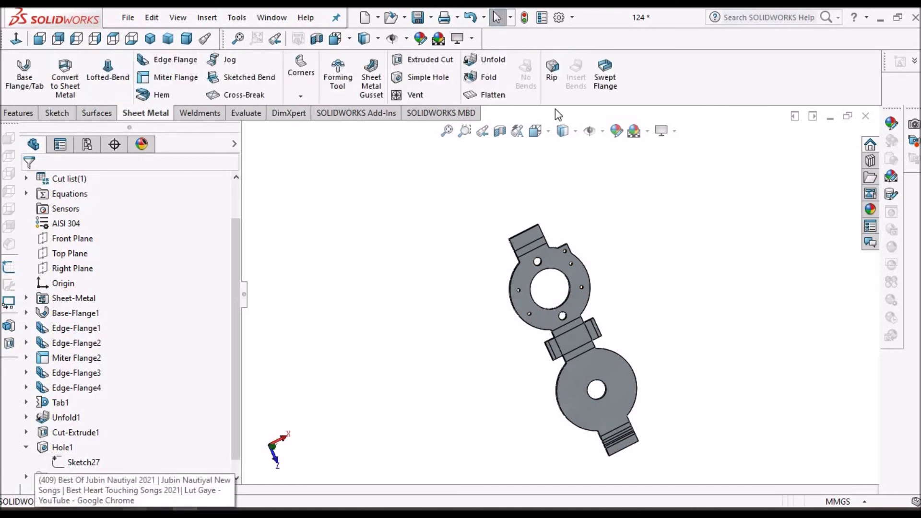
left_click(484, 78)
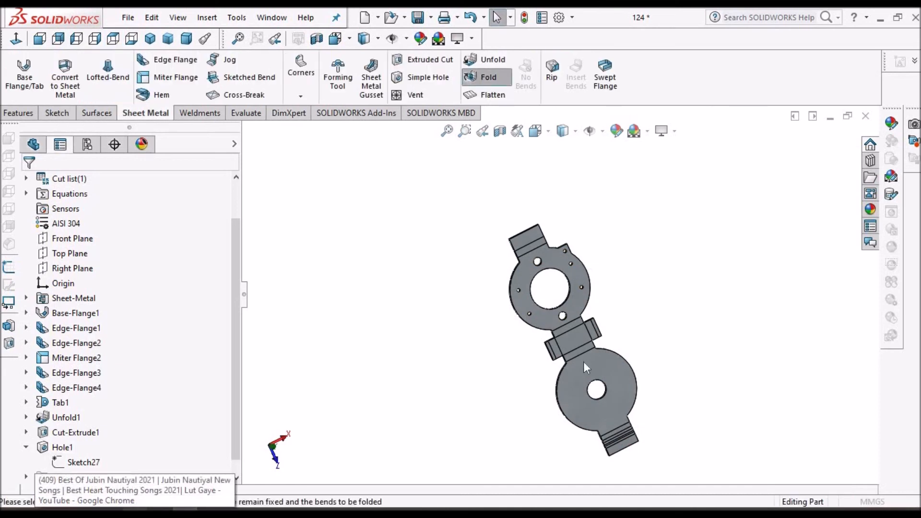
left_click(130, 303)
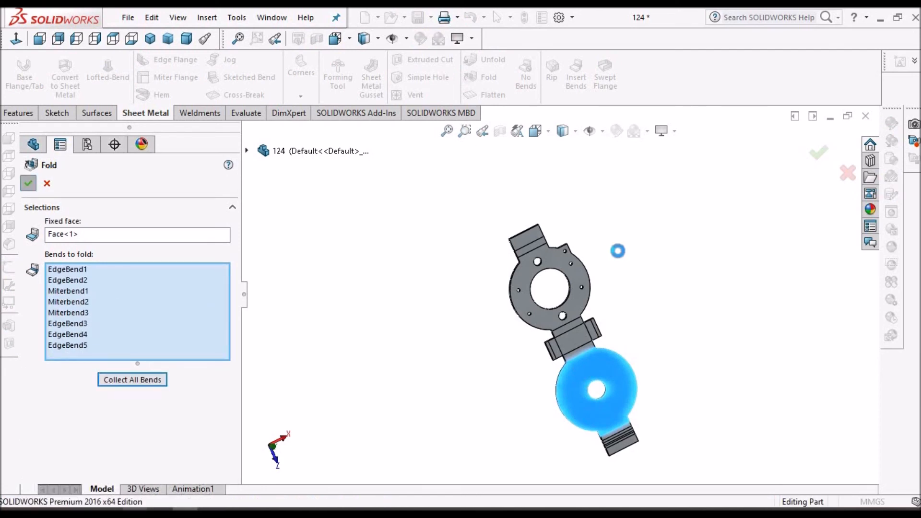
right_click(617, 252)
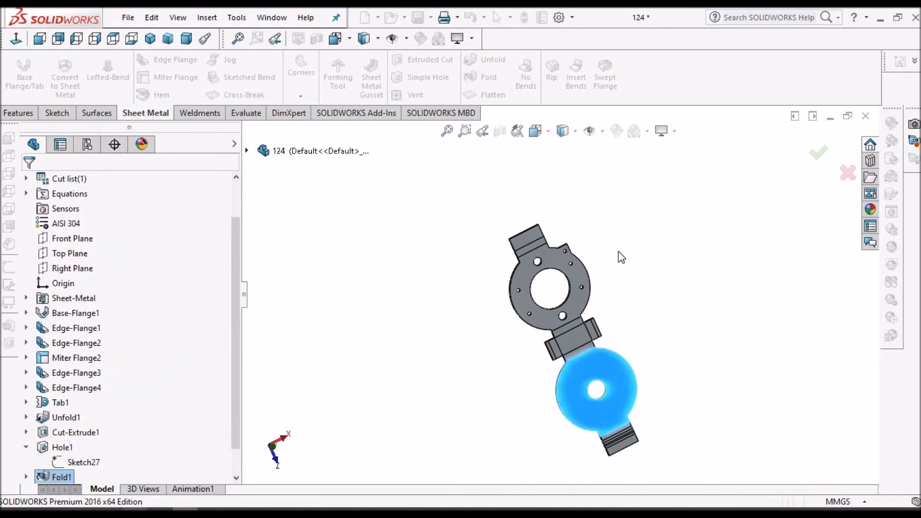
left_click(186, 40)
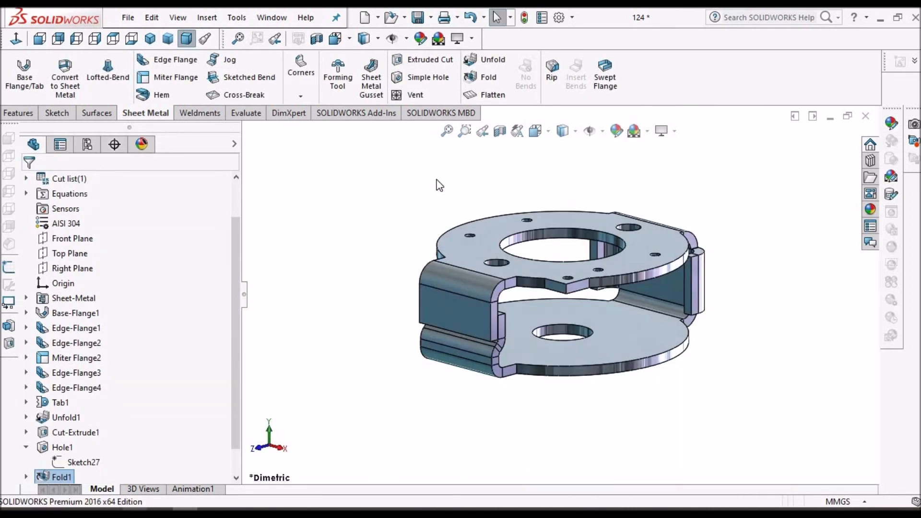
Step: Round the outer corner edge of the small tab on the upper disc using Break Corner with a 1 mm radius
key("space")
left_click(302, 108)
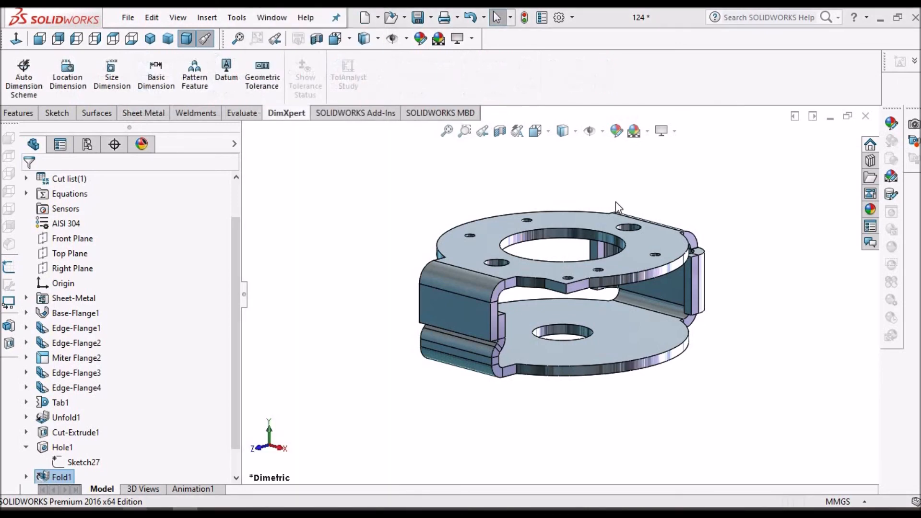
middle_click_drag(664, 196, 619, 314)
scroll(635, 319, "down", 2)
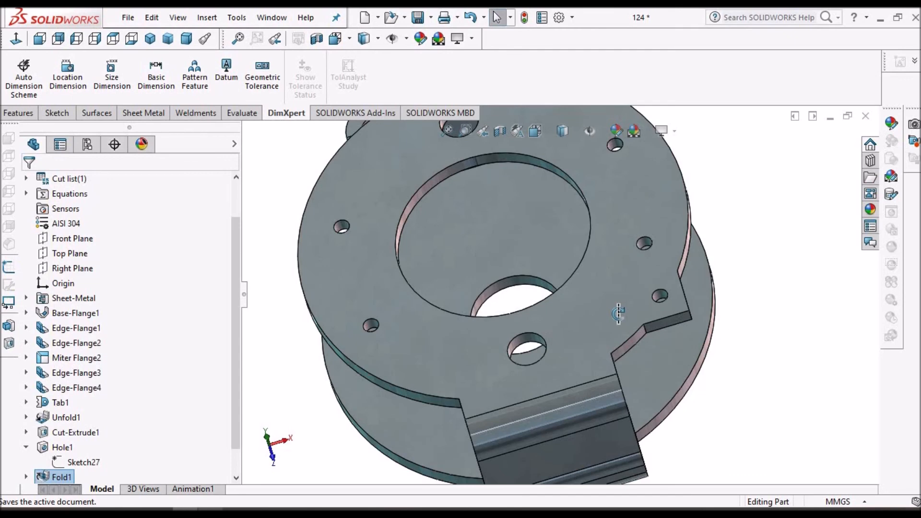
key("f")
left_click(145, 111)
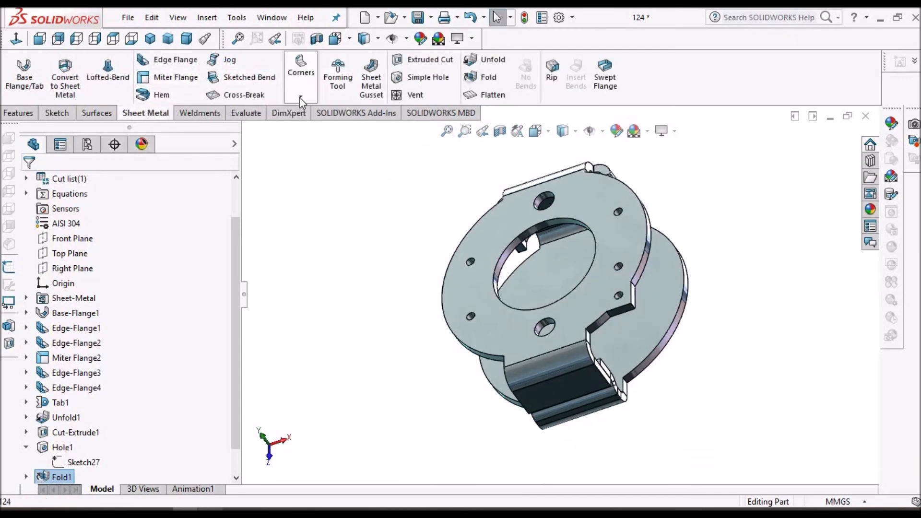
left_click(300, 96)
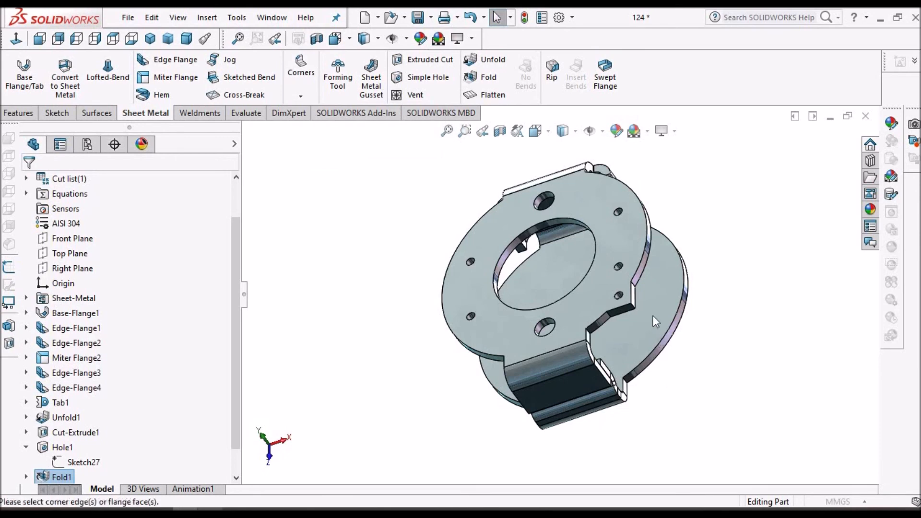
scroll(623, 300, "up", 3)
left_click(611, 300)
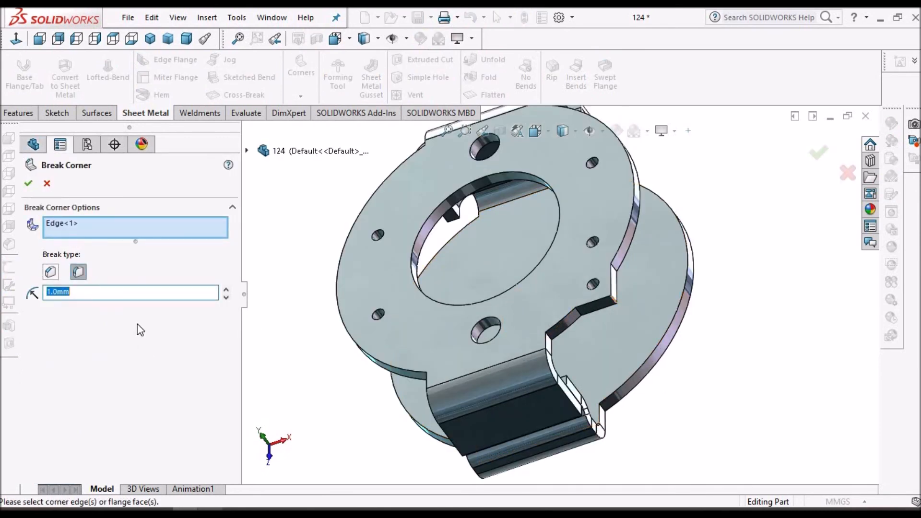
left_click(30, 185)
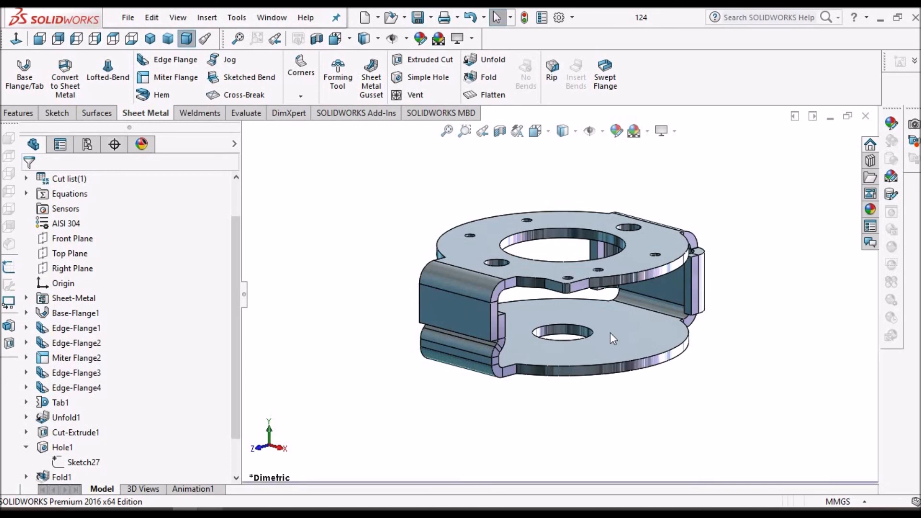
Step: Show the finished clamp in the saved ISO 1 view and save the part
key("space")
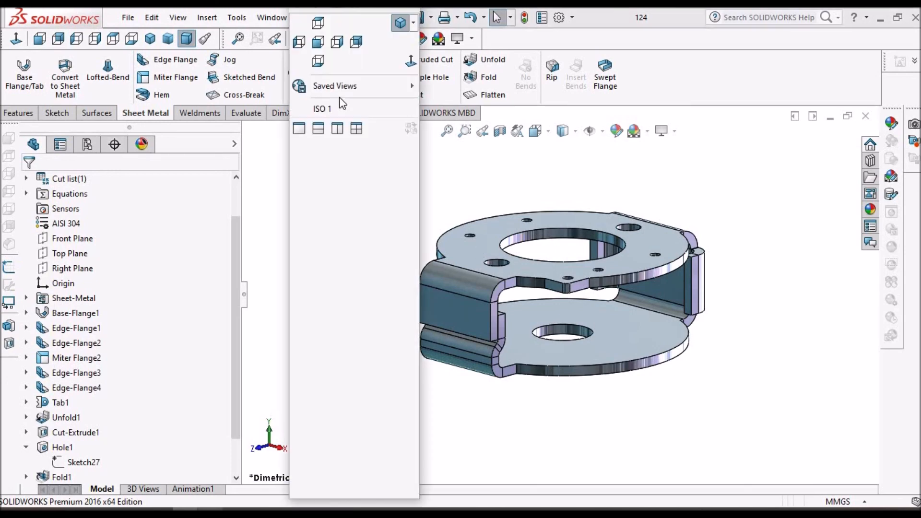
left_click(335, 108)
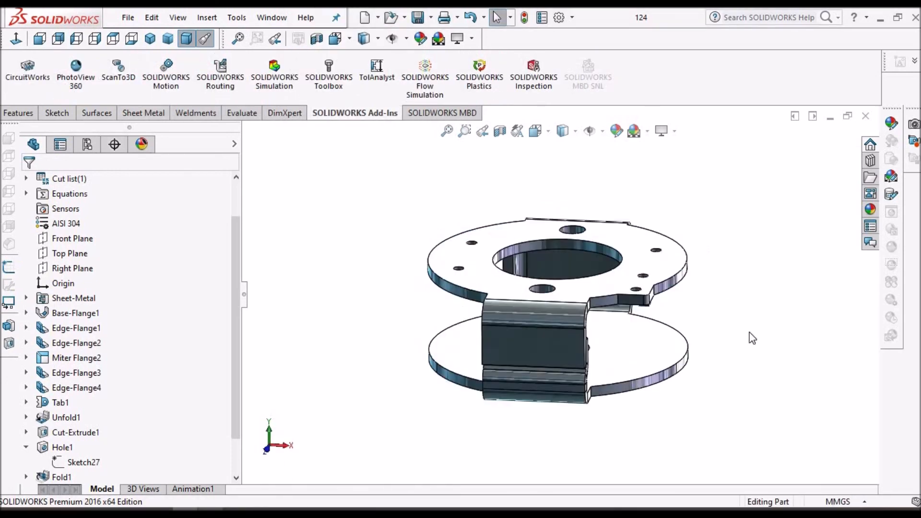
left_click(417, 18)
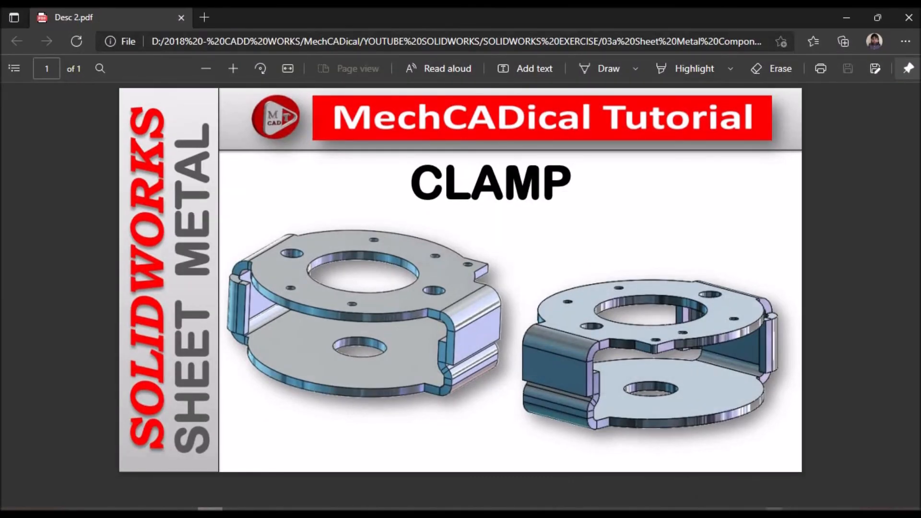
left_click(773, 513)
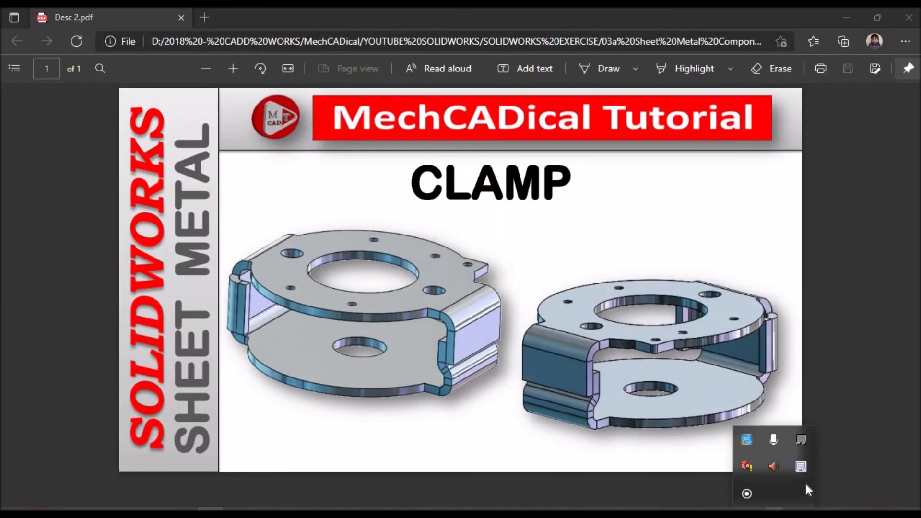